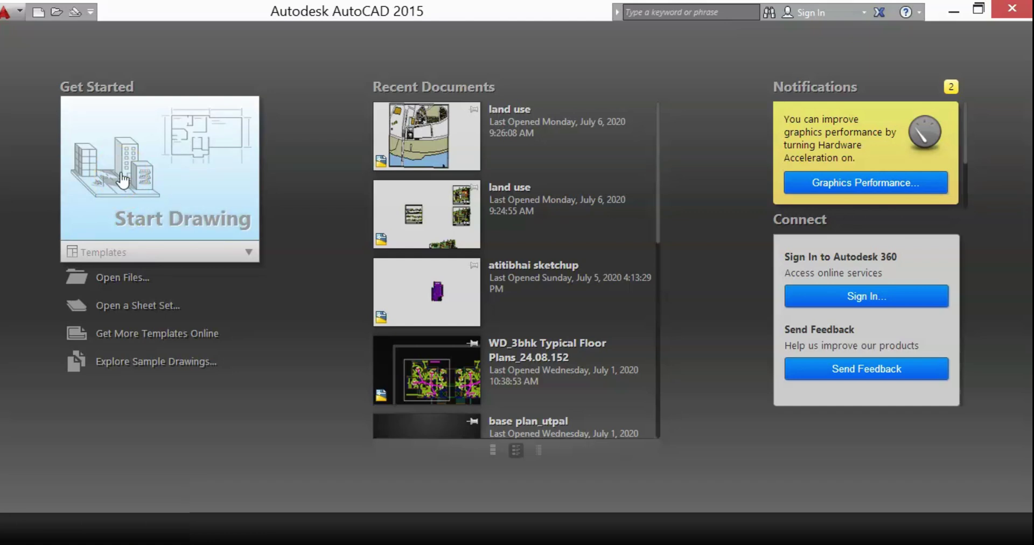
Start a new blank drawing and turn off the background grid
{"action": "left_click", "coordinate": [221, 192]}
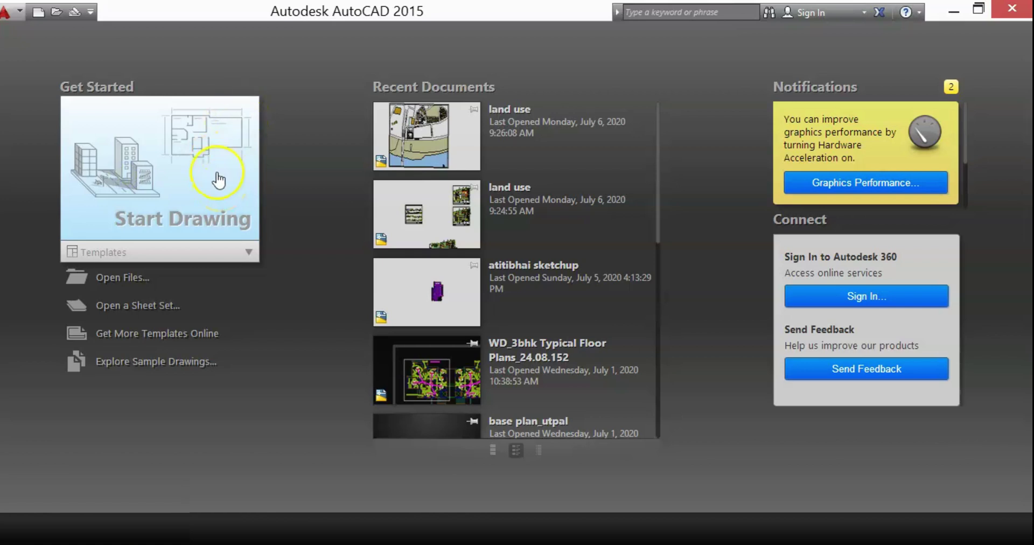
{"action": "left_click", "coordinate": [218, 180]}
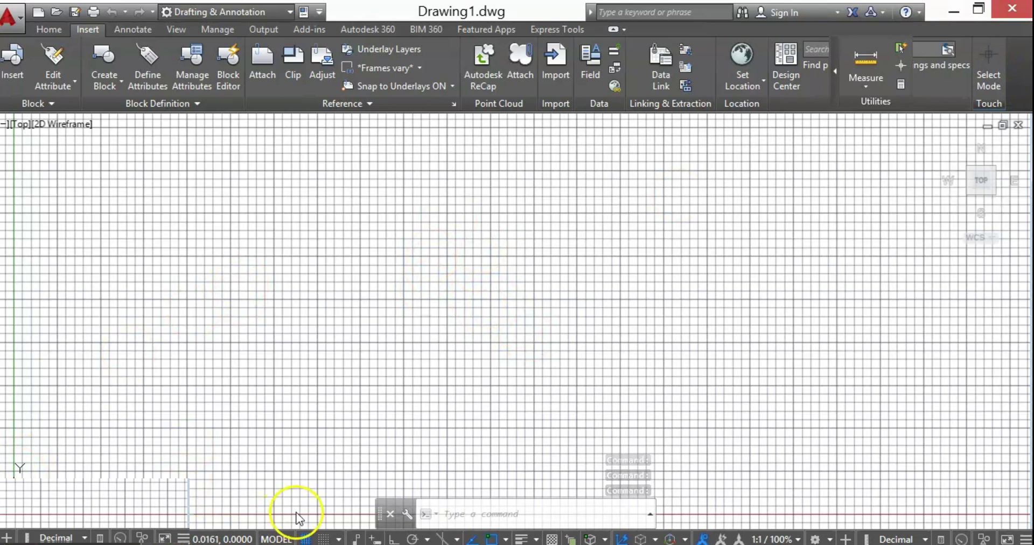
{"action": "left_click", "coordinate": [305, 539]}
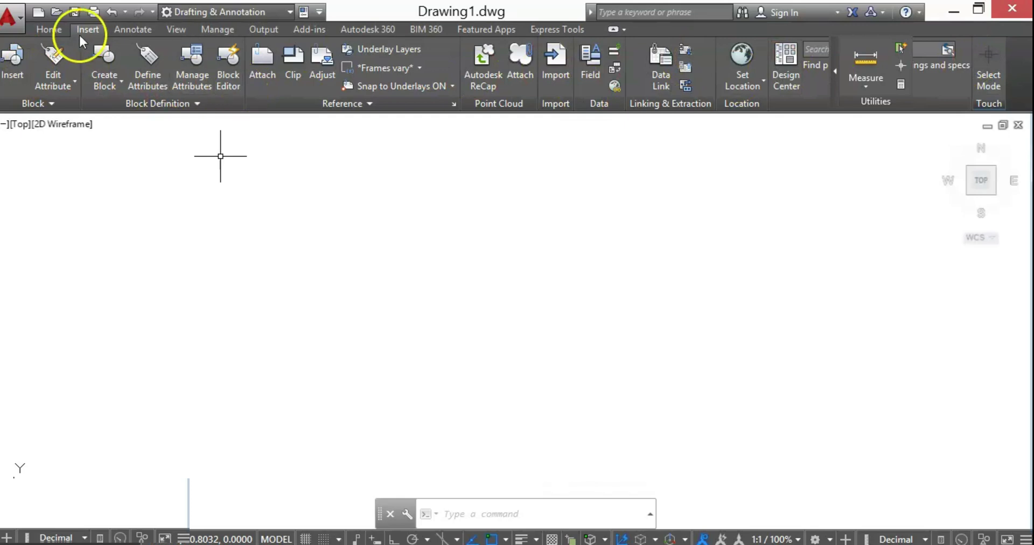
{"action": "left_click", "coordinate": [178, 29]}
{"action": "left_click", "coordinate": [215, 30]}
{"action": "left_click", "coordinate": [266, 30]}
{"action": "left_click", "coordinate": [315, 30]}
{"action": "left_click", "coordinate": [374, 30]}
{"action": "left_click", "coordinate": [435, 29]}
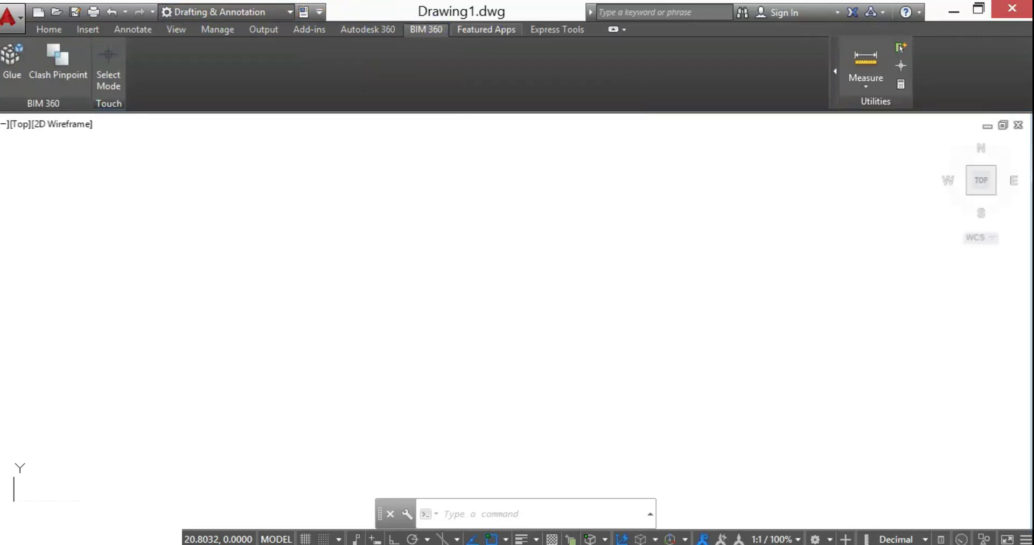
{"action": "left_click", "coordinate": [54, 29]}
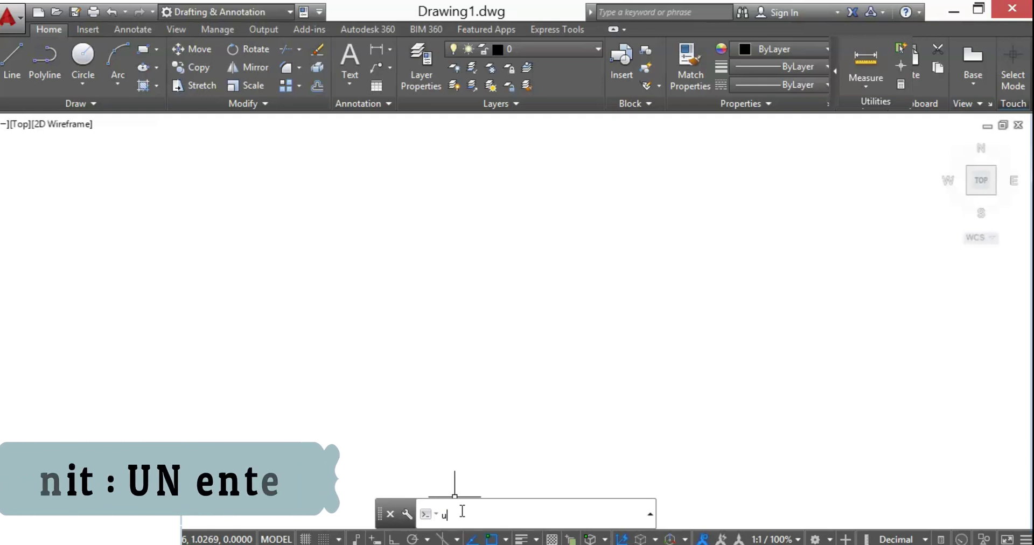
Set the drawing units to meters for inserted content with a decimal length precision of 0.00
{"action": "type", "text": "n"}
{"action": "key", "text": "Return"}
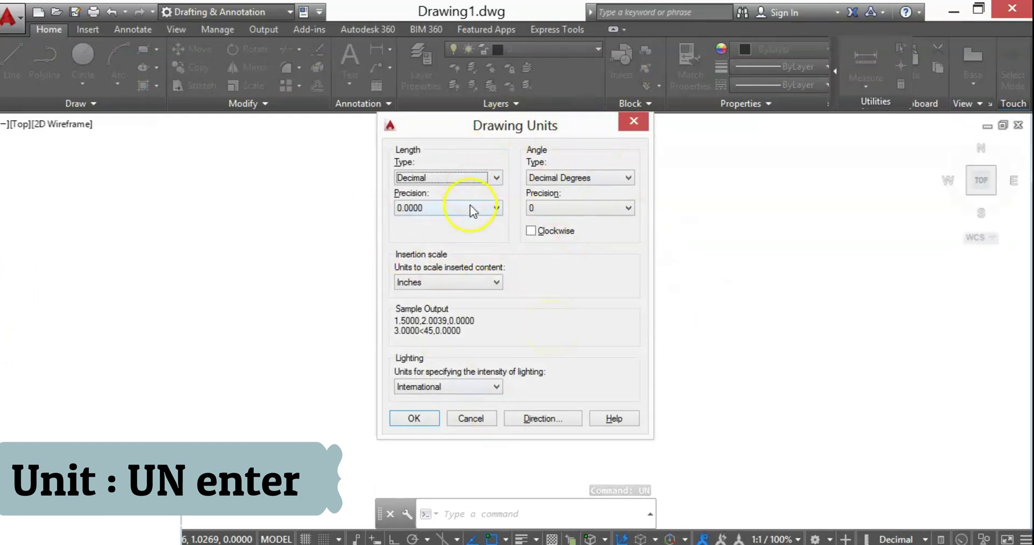
{"action": "left_click", "coordinate": [474, 283]}
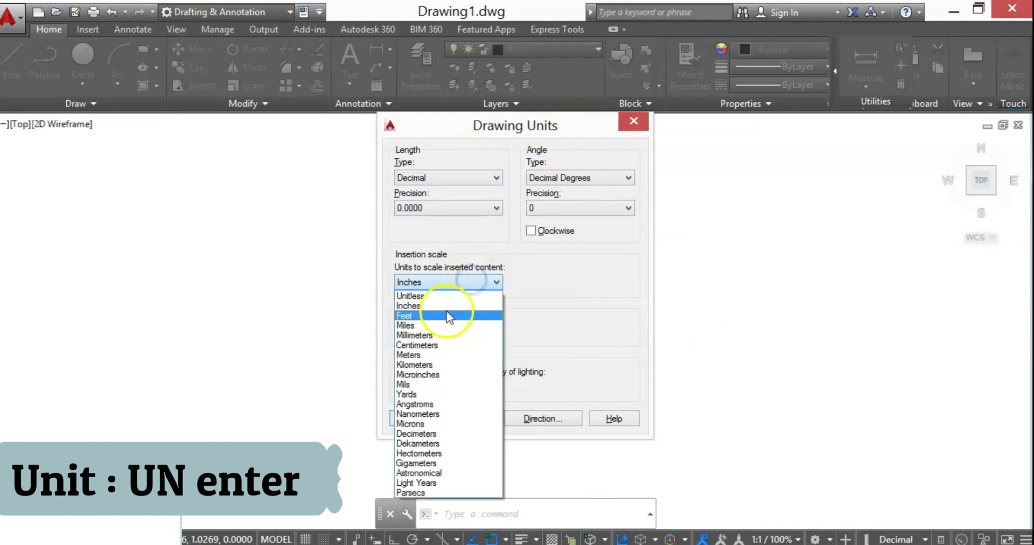
{"action": "left_click", "coordinate": [420, 355]}
{"action": "left_click", "coordinate": [422, 207]}
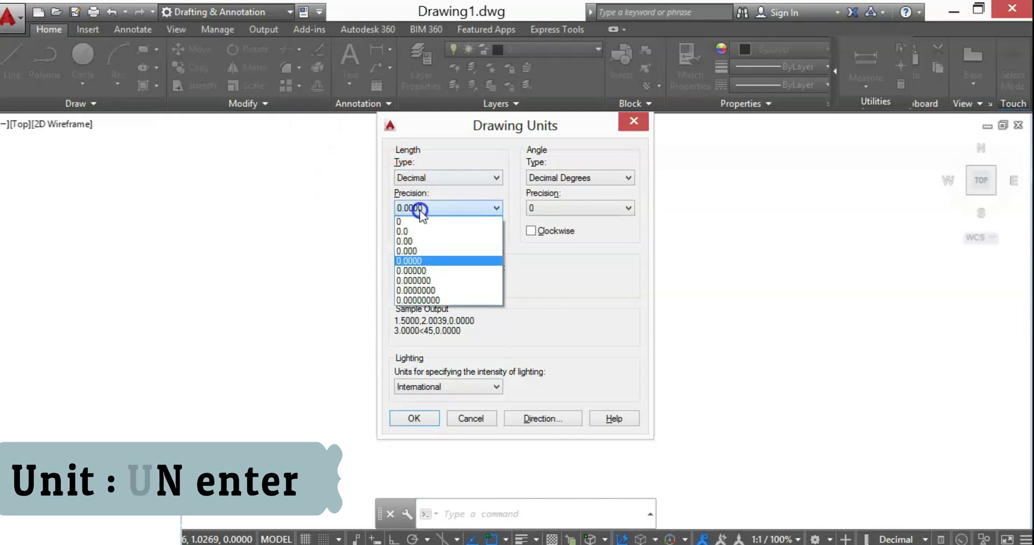
{"action": "left_click", "coordinate": [418, 241]}
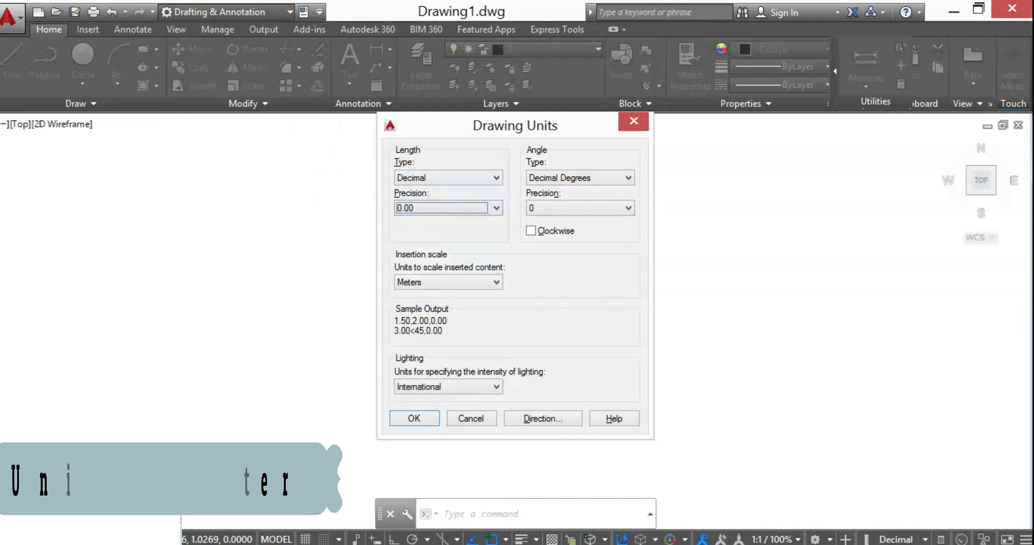
{"action": "left_click", "coordinate": [417, 427]}
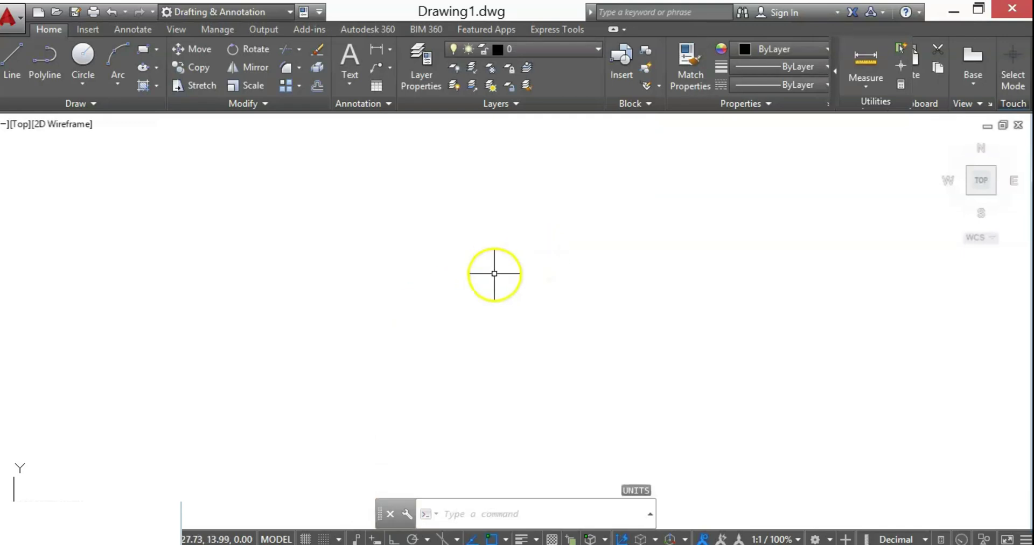
Attach the floor plan image 1.jpg from the Desktop, specifying its insertion point and scale on-screen
{"action": "left_click", "coordinate": [86, 29]}
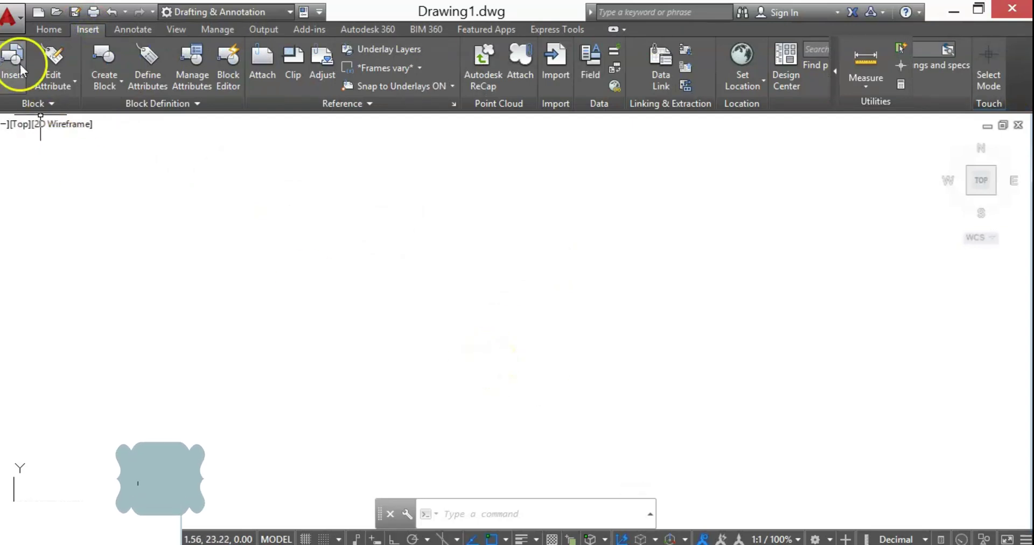
{"action": "left_click", "coordinate": [259, 56]}
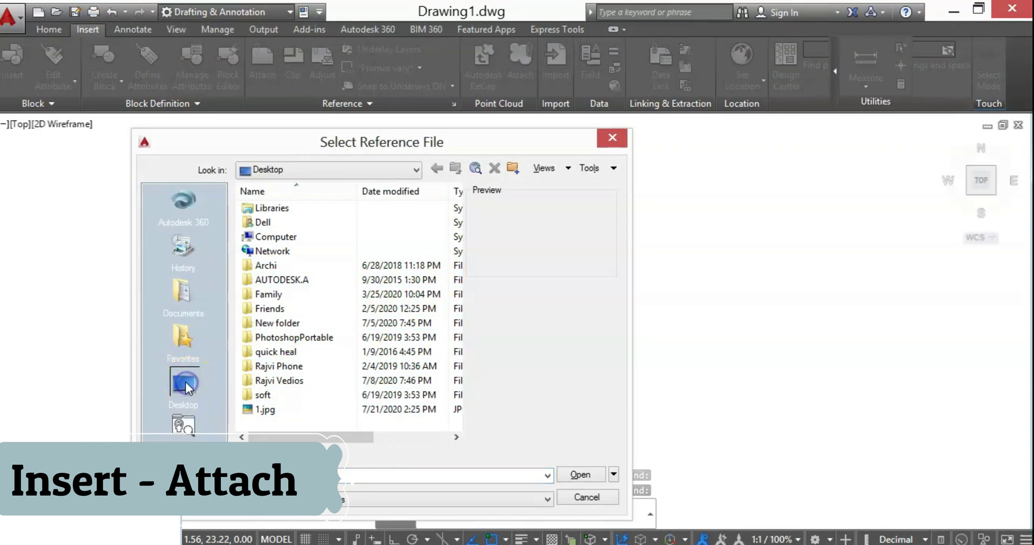
{"action": "left_click", "coordinate": [282, 412]}
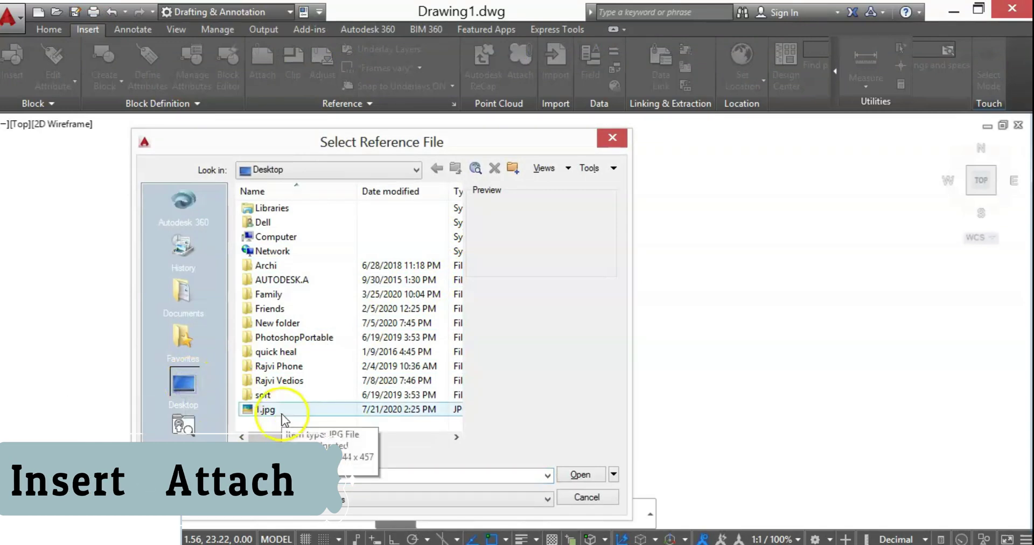
{"action": "left_click", "coordinate": [580, 475]}
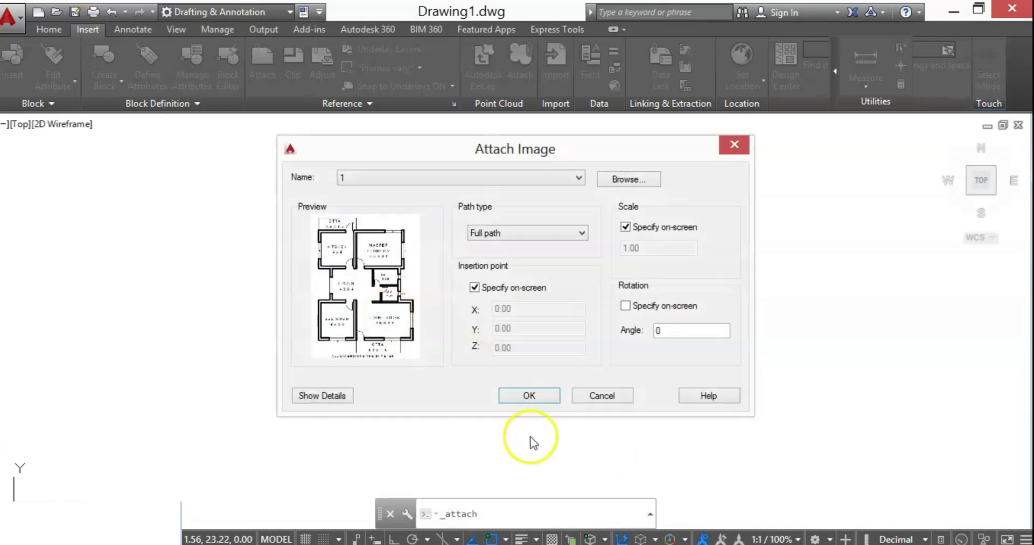
{"action": "left_click", "coordinate": [528, 398]}
{"action": "left_click", "coordinate": [301, 384]}
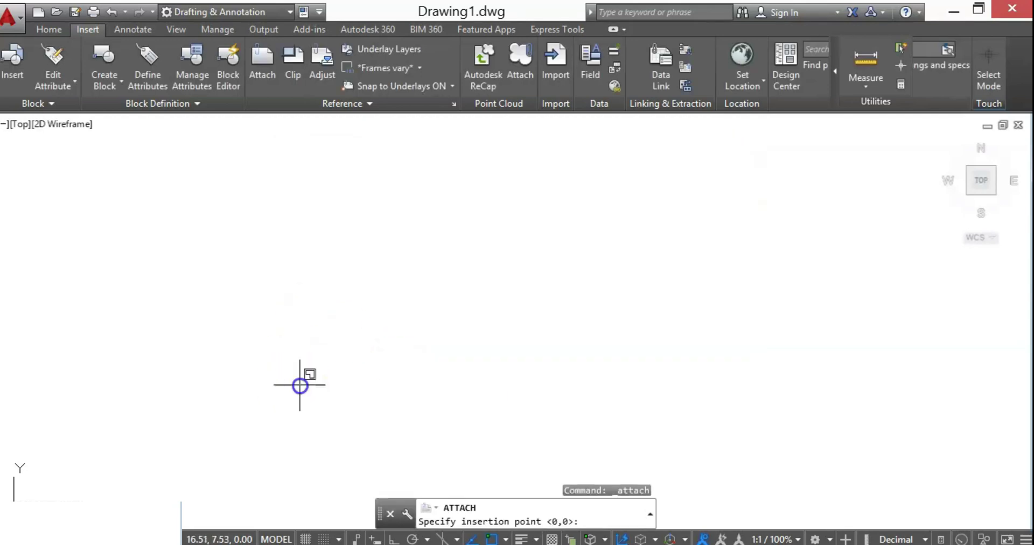
{"action": "left_click", "coordinate": [905, 142]}
{"action": "left_click", "coordinate": [404, 310]}
{"action": "left_click", "coordinate": [289, 405]}
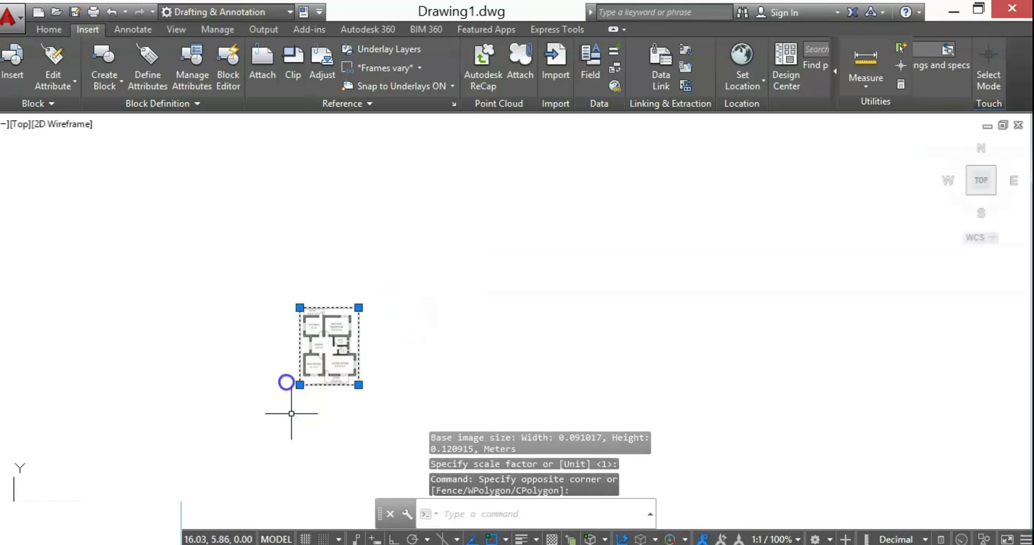
{"action": "scroll", "coordinate": [300, 415], "scroll_direction": "up", "scroll_amount": 4}
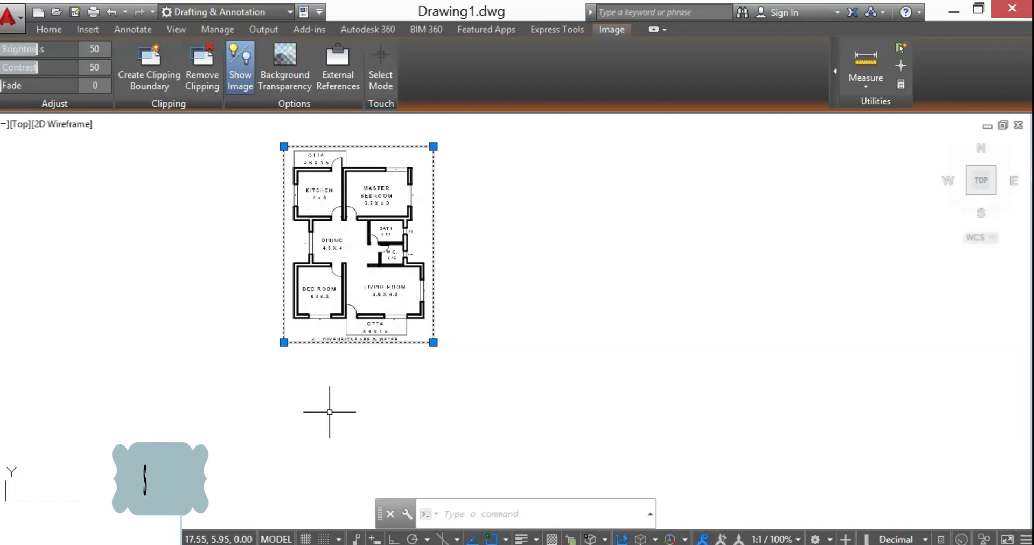
{"action": "right_click", "coordinate": [329, 411]}
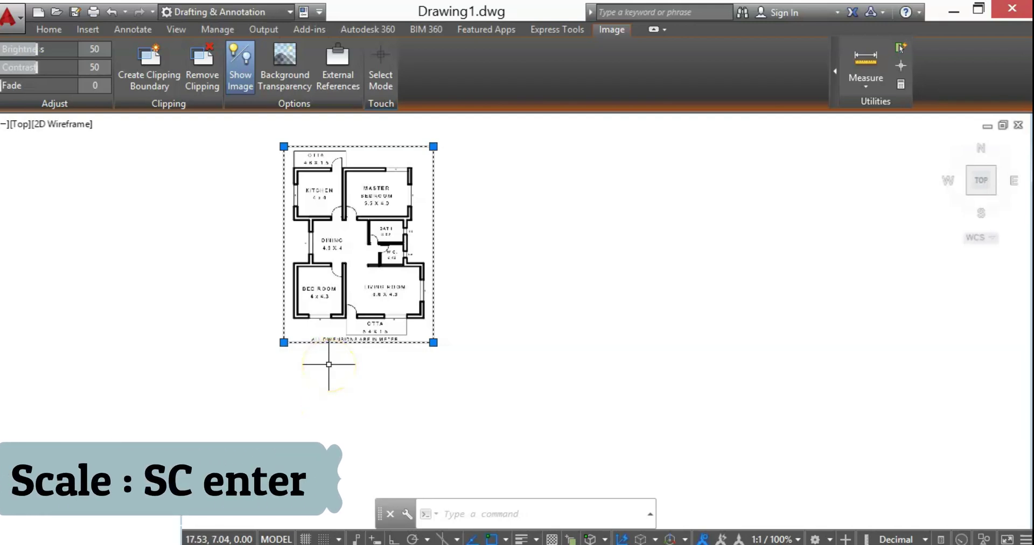
{"action": "type", "text": "s"}
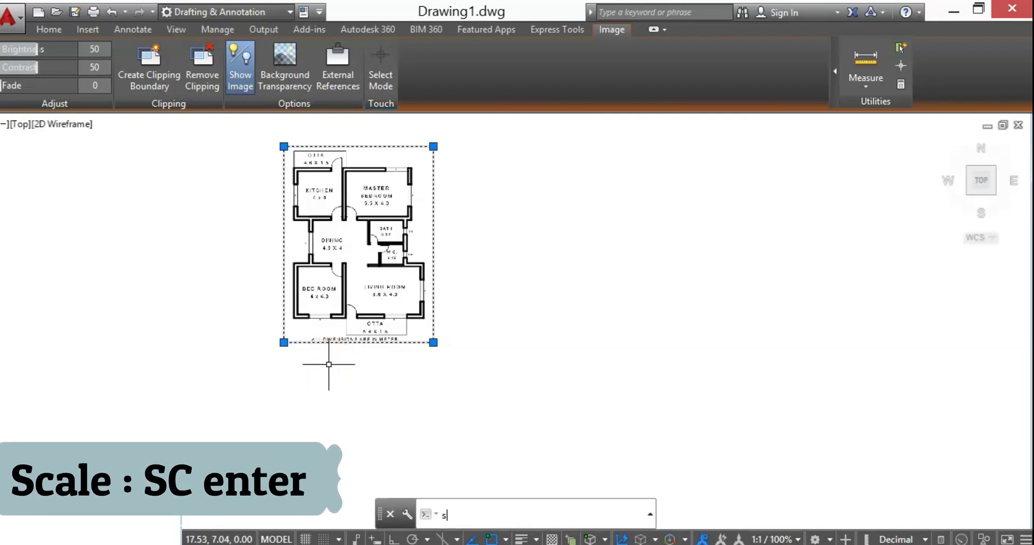
{"action": "right_click", "coordinate": [329, 365]}
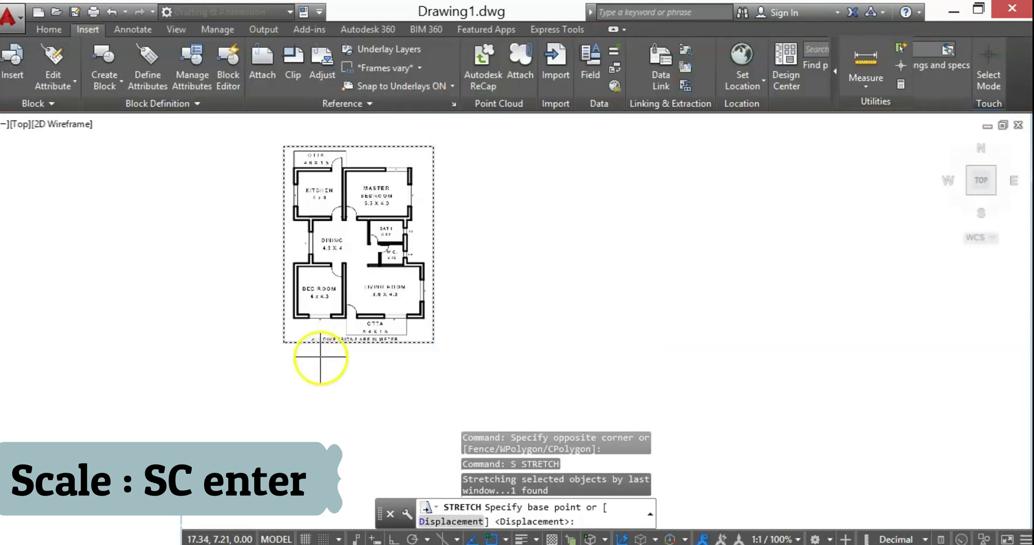
{"action": "key", "text": "Escape"}
Enlarge the attached floor plan image freehand with Scale, using its lower-left corner as the base point
{"action": "left_click", "coordinate": [350, 369]}
{"action": "left_click", "coordinate": [281, 290]}
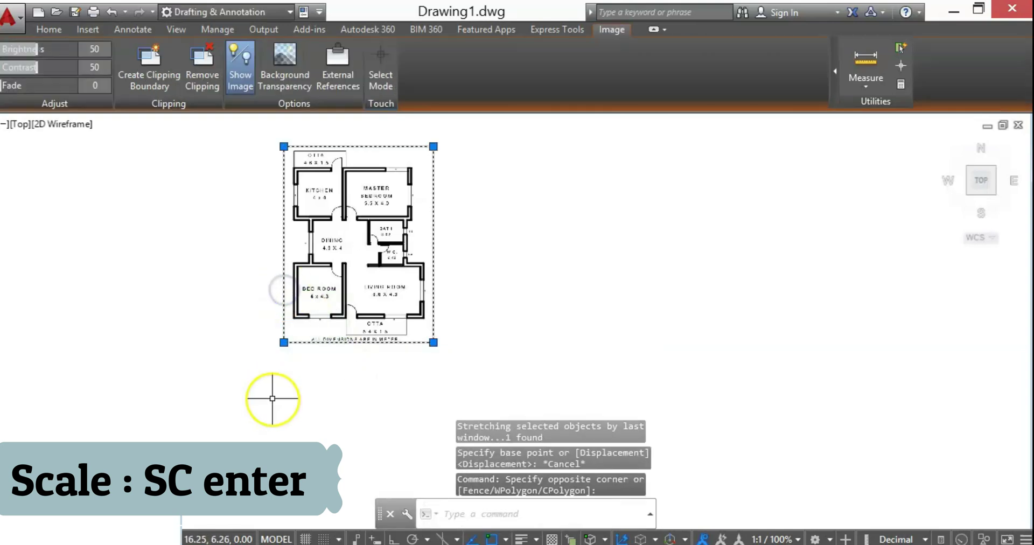
{"action": "type", "text": "sc"}
{"action": "key", "text": "Return"}
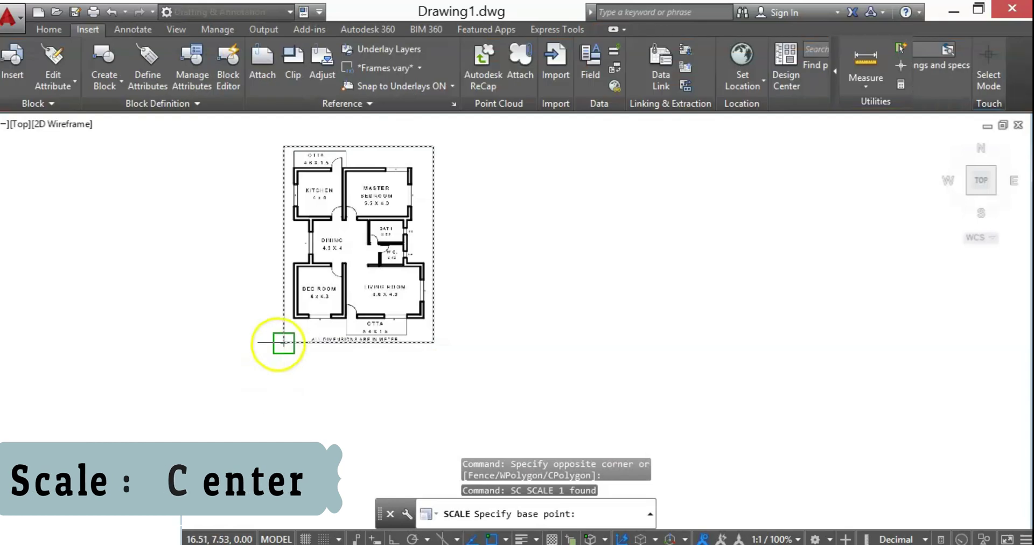
{"action": "left_click", "coordinate": [284, 342]}
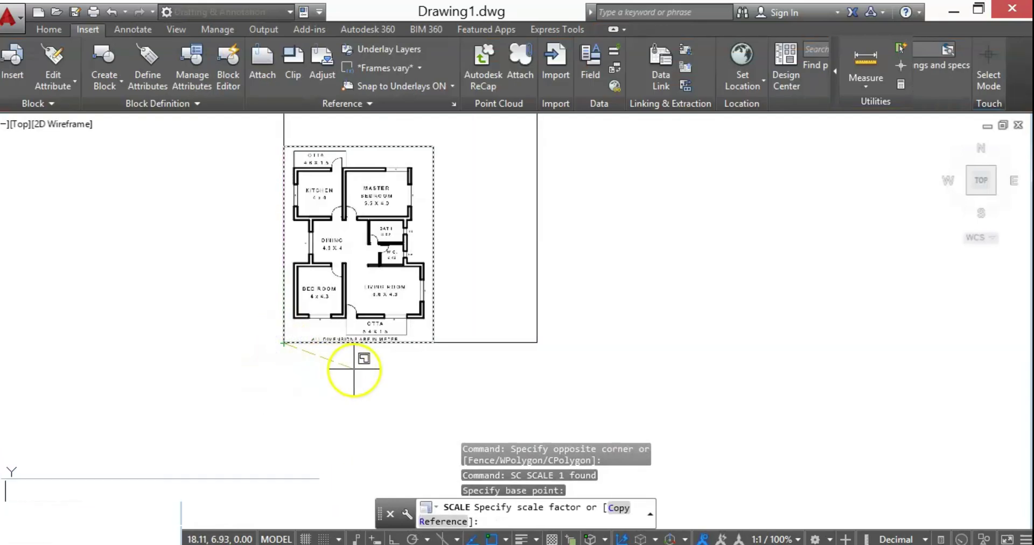
{"action": "left_click", "coordinate": [376, 428]}
{"action": "scroll", "coordinate": [427, 422], "scroll_direction": "down", "scroll_amount": 3}
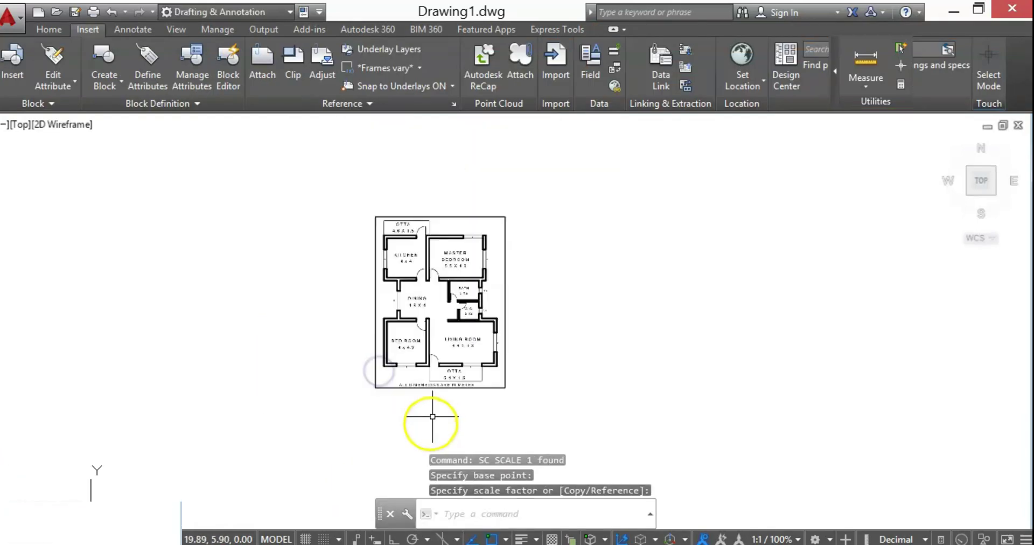
{"action": "scroll", "coordinate": [398, 334], "scroll_direction": "up", "scroll_amount": 2}
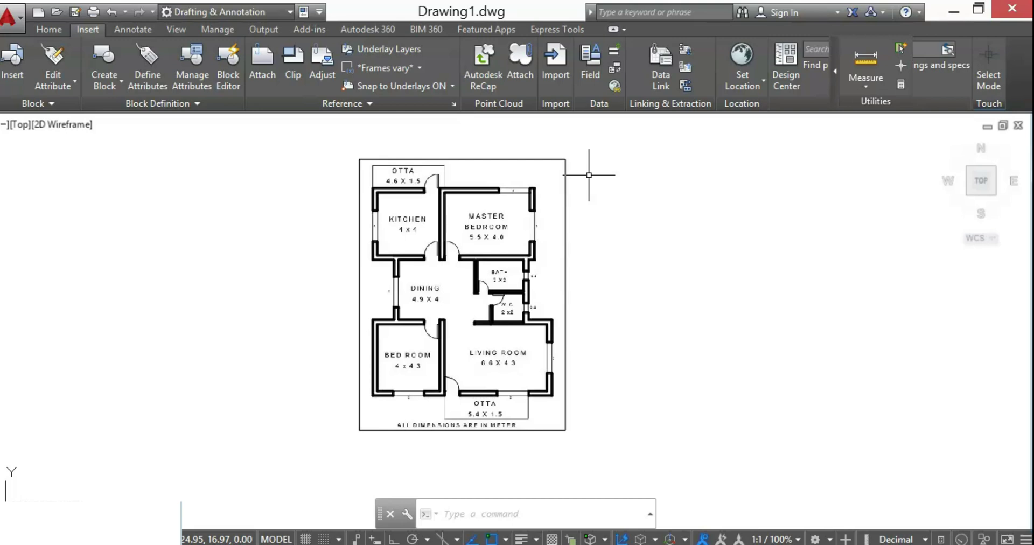
Create a new layer named wall in the Layer Properties Manager
{"action": "type", "text": "la"}
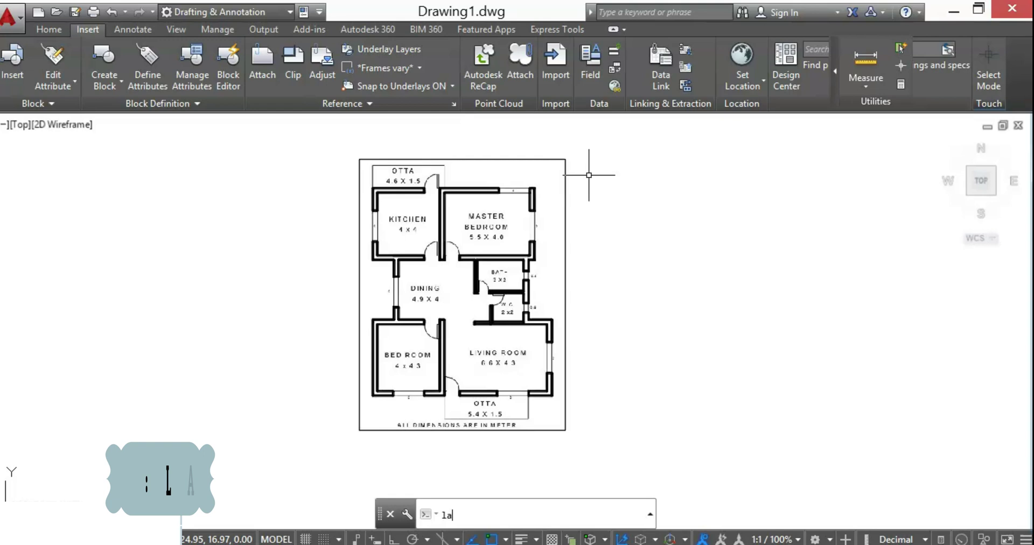
{"action": "key", "text": "Return"}
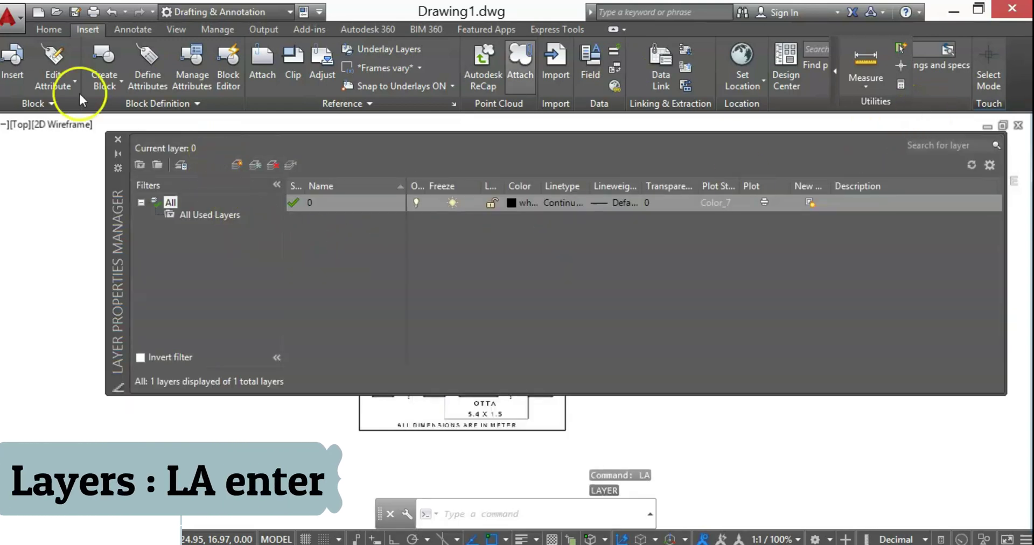
{"action": "left_click", "coordinate": [239, 166]}
{"action": "key", "text": "BackSpace"}
{"action": "type", "text": "wall"}
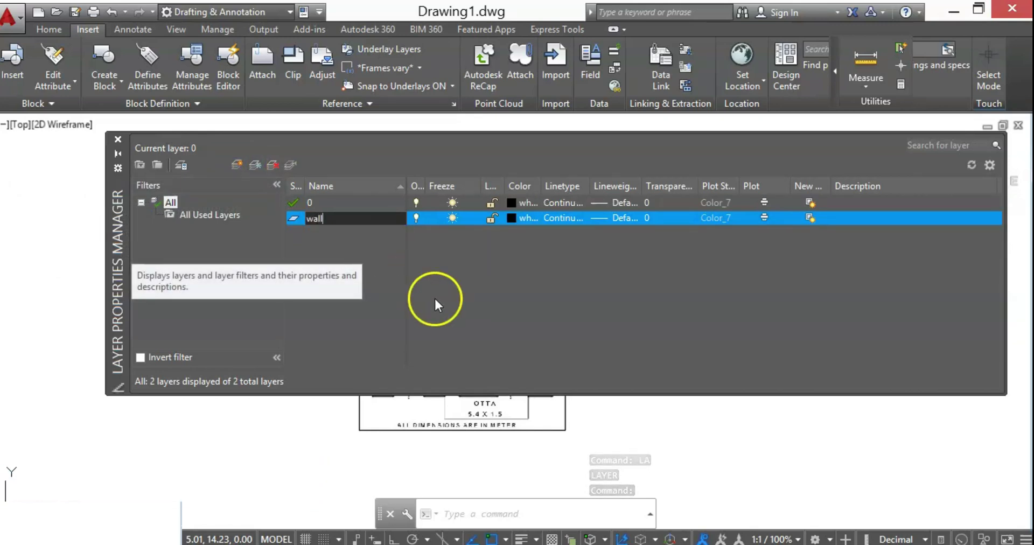
{"action": "left_click", "coordinate": [555, 260]}
Set the wall layer's lineweight to 0.35 mm, leaving its color selection without a change
{"action": "left_click", "coordinate": [509, 218]}
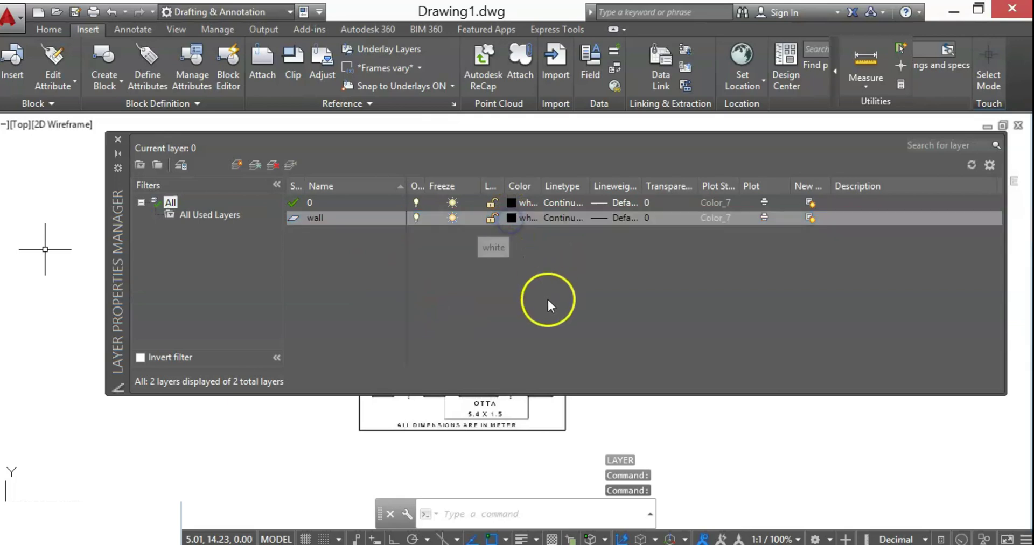
{"action": "left_click", "coordinate": [506, 52]}
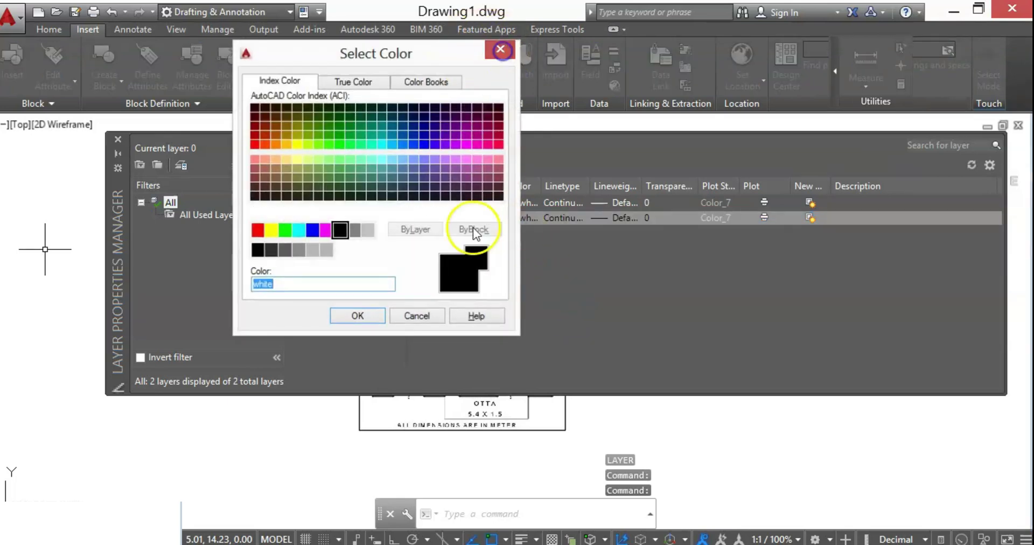
{"action": "left_click", "coordinate": [629, 218]}
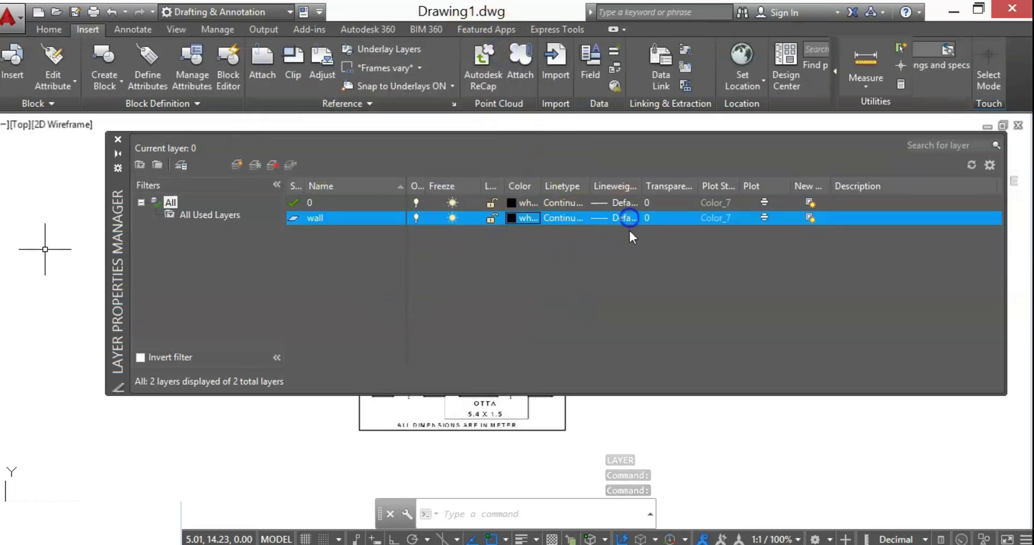
{"action": "scroll", "coordinate": [496, 280], "scroll_direction": "down", "scroll_amount": 3}
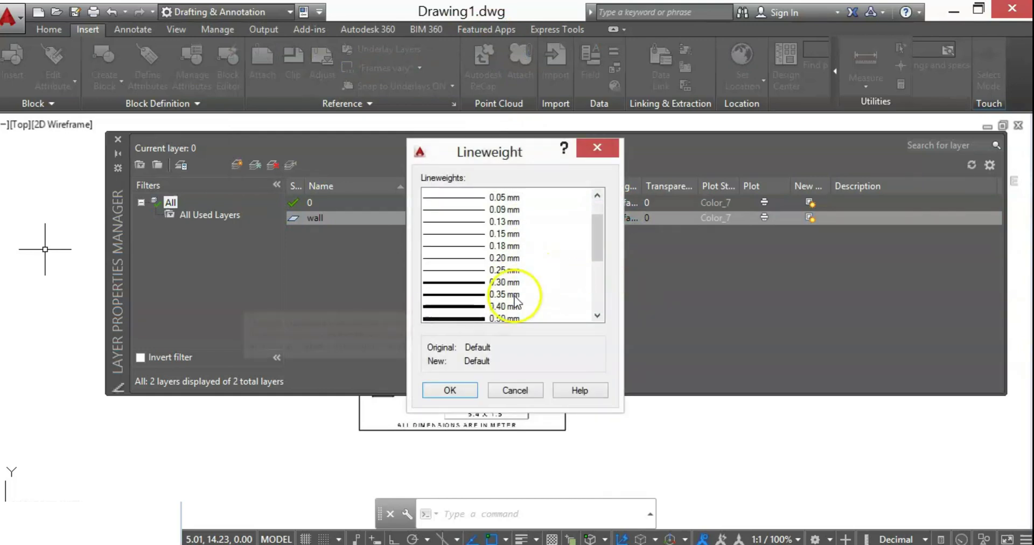
{"action": "left_click", "coordinate": [504, 279]}
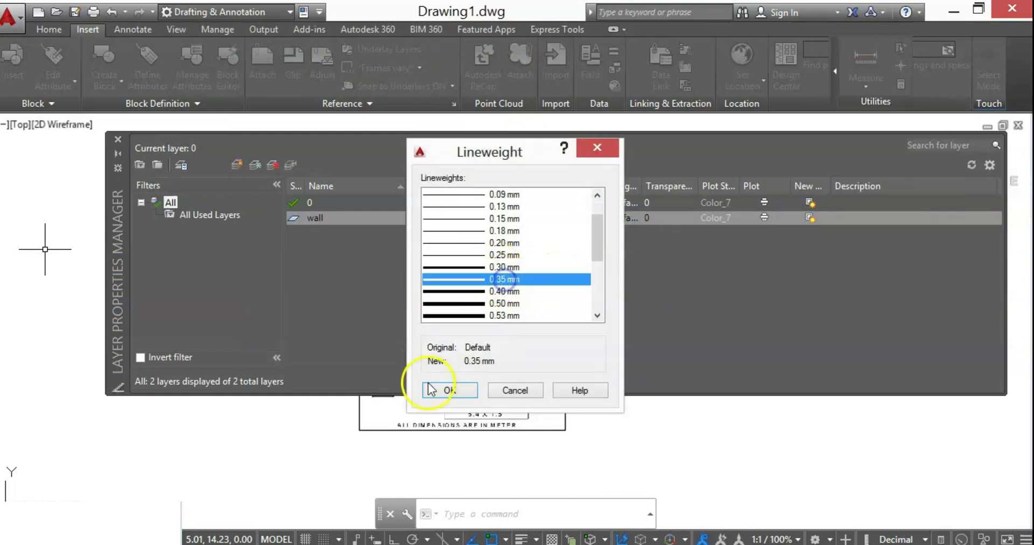
{"action": "left_click", "coordinate": [447, 391]}
Close the wall layer's lineweight settings and create a new layer named door window
{"action": "left_click", "coordinate": [357, 269]}
{"action": "left_click", "coordinate": [235, 163]}
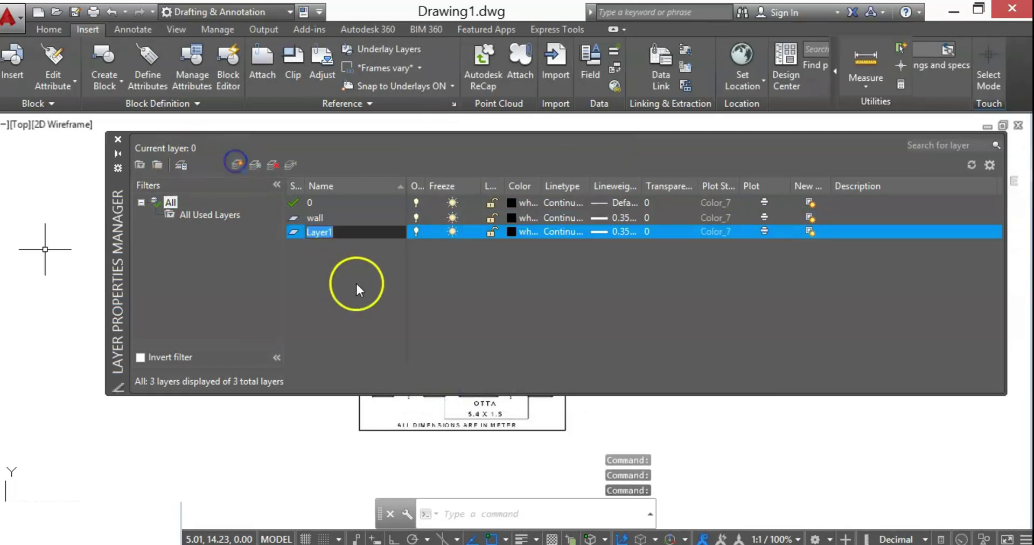
{"action": "key", "text": "BackSpace"}
{"action": "type", "text": "door"}
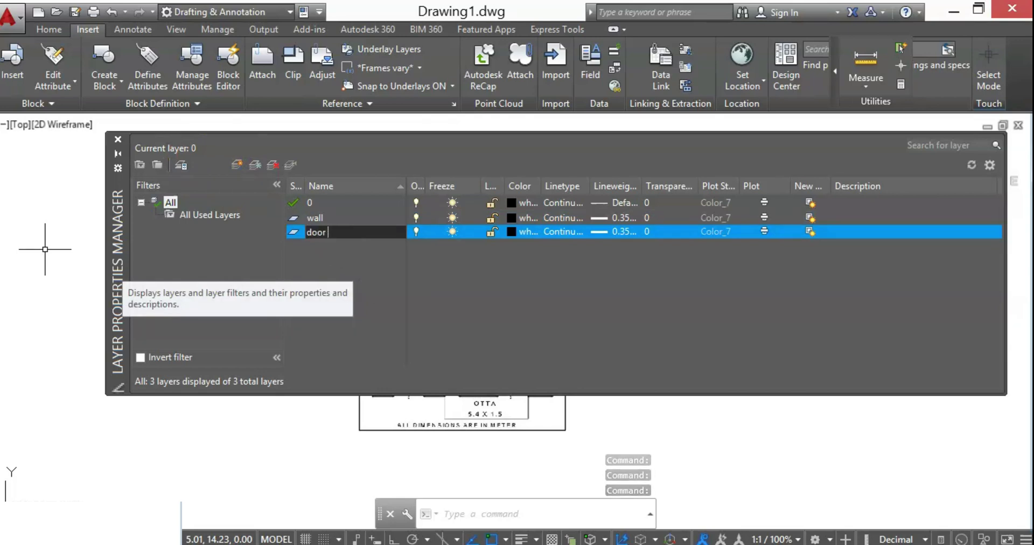
{"action": "type", "text": " window"}
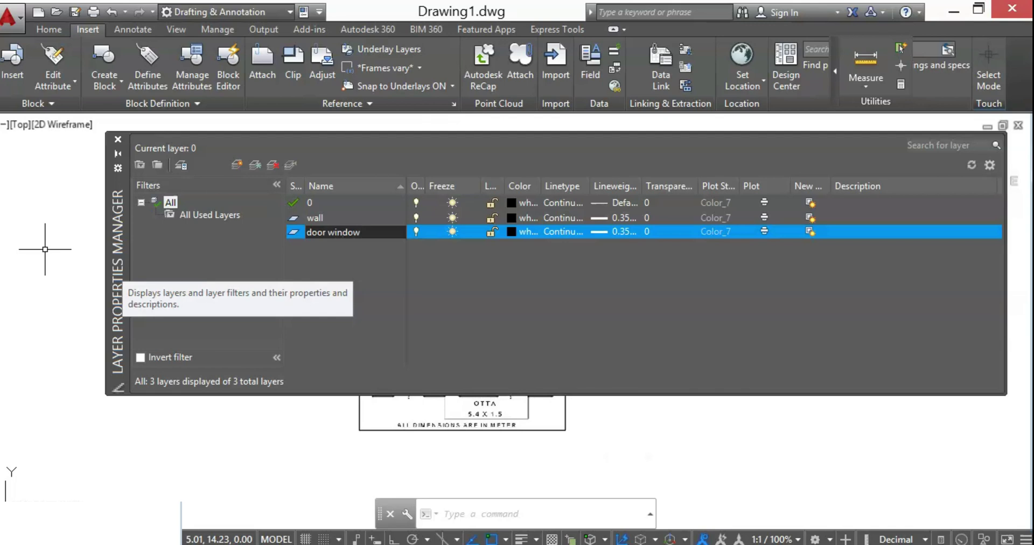
Set the door window layer's color to red and its lineweight to 0.18 mm
{"action": "left_click", "coordinate": [512, 232]}
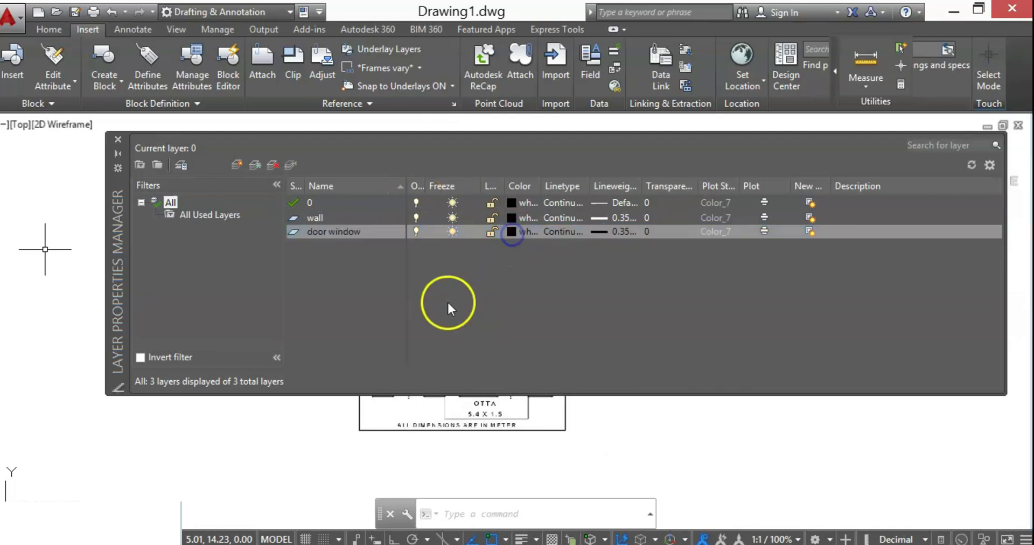
{"action": "left_click", "coordinate": [259, 230]}
{"action": "left_click", "coordinate": [351, 316]}
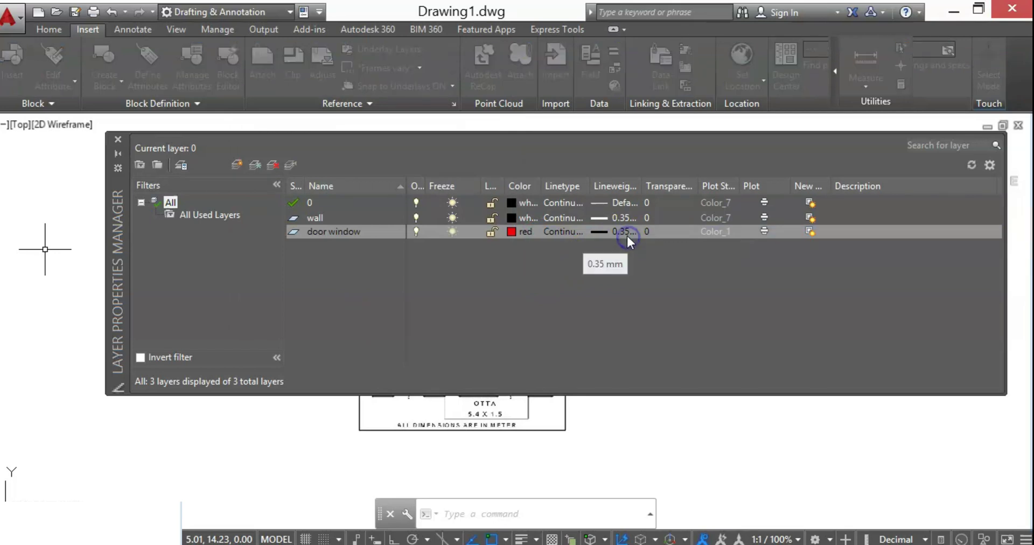
{"action": "left_click", "coordinate": [627, 235]}
{"action": "left_click", "coordinate": [502, 268]}
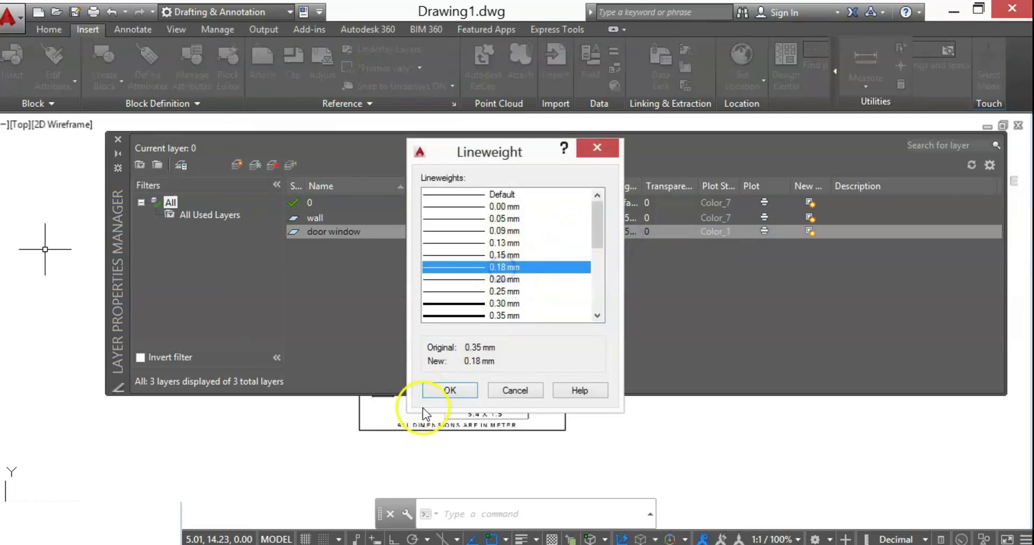
{"action": "left_click", "coordinate": [448, 390]}
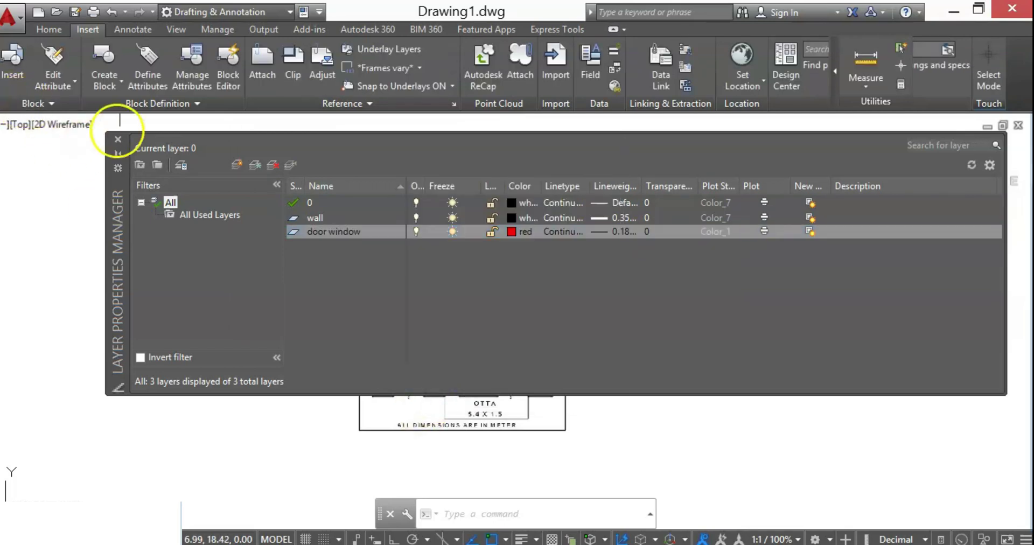
Close the Layer Properties Manager and turn on lineweight display in the drawing
{"action": "left_click", "coordinate": [118, 140]}
{"action": "left_click", "coordinate": [521, 539]}
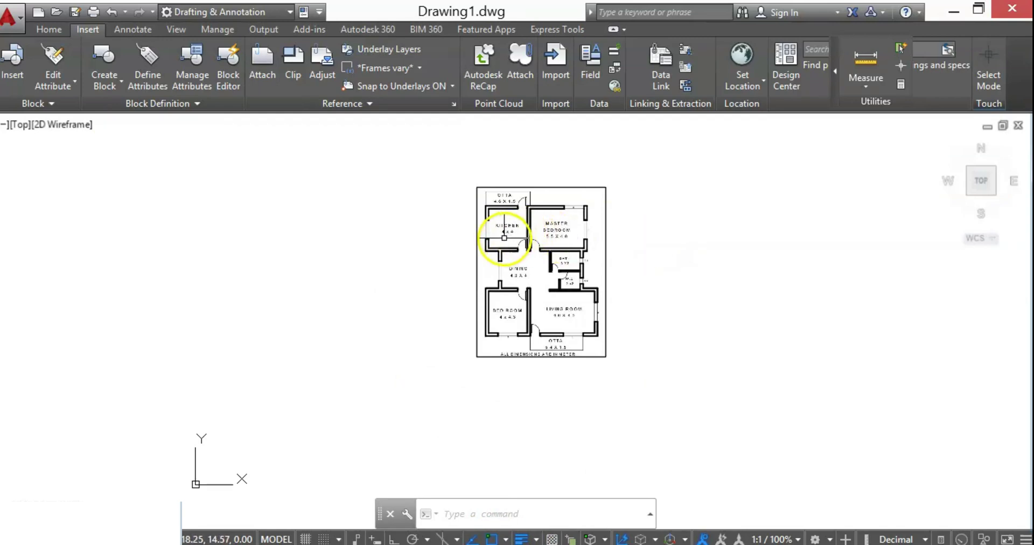
{"action": "scroll", "coordinate": [462, 231], "scroll_direction": "up", "scroll_amount": 2}
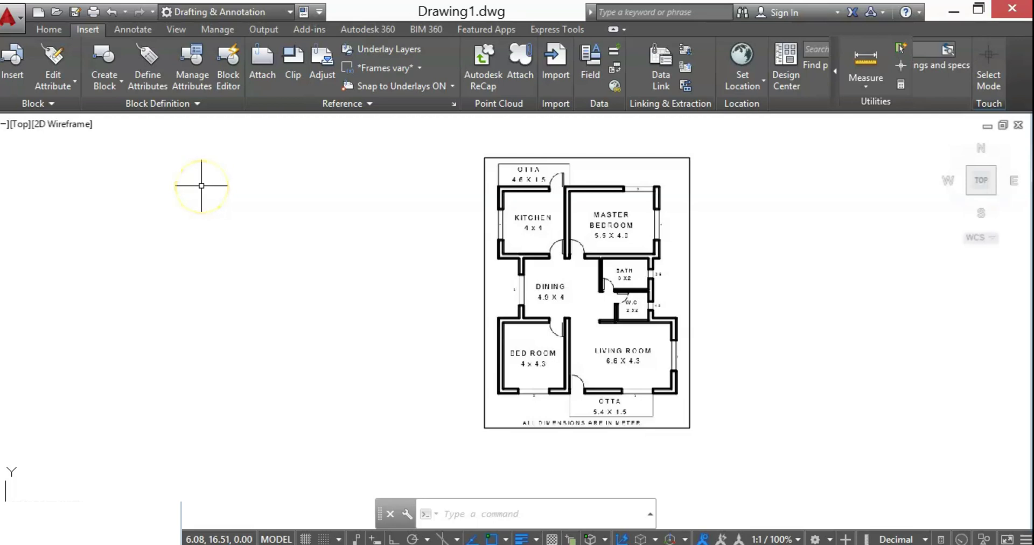
Draw the kitchen as a 4 by 4 m square with Line and Ortho on, beside the floor plan image
{"action": "type", "text": "L"}
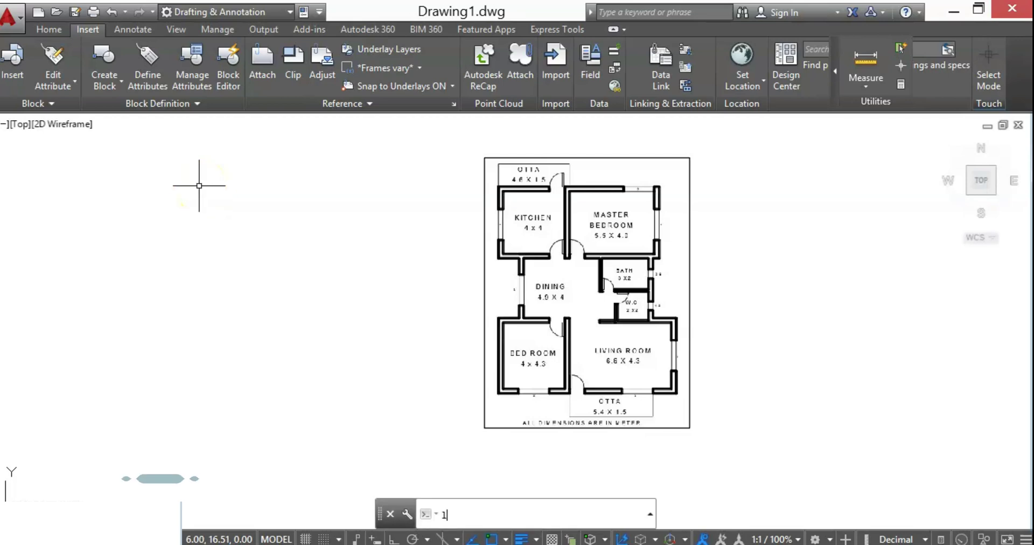
{"action": "key", "text": "Return"}
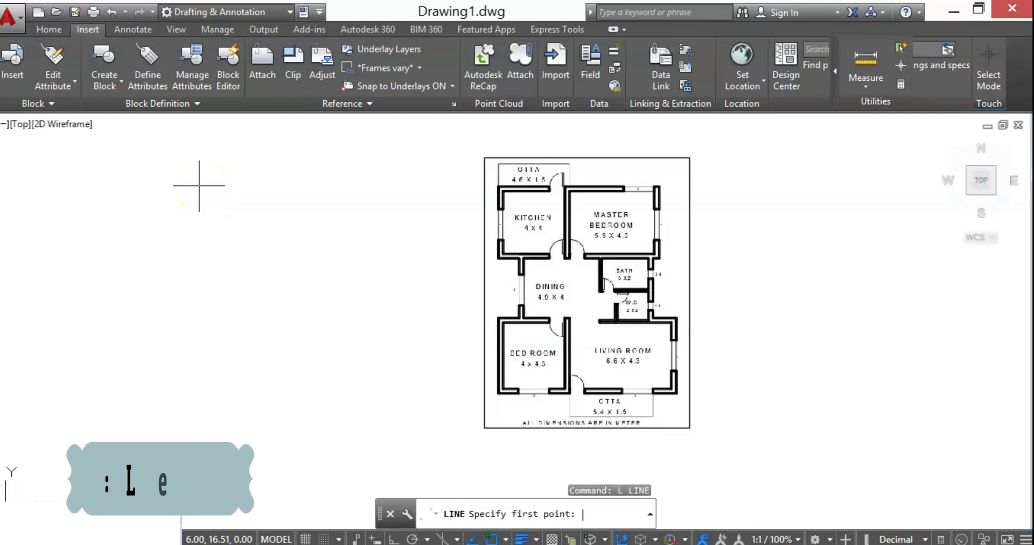
{"action": "left_click", "coordinate": [156, 181]}
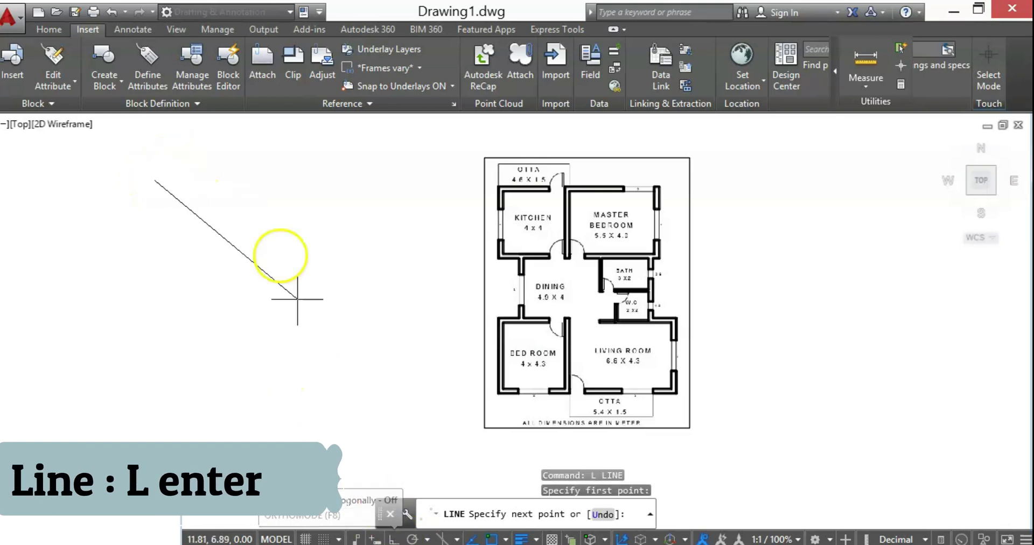
{"action": "left_click", "coordinate": [393, 539]}
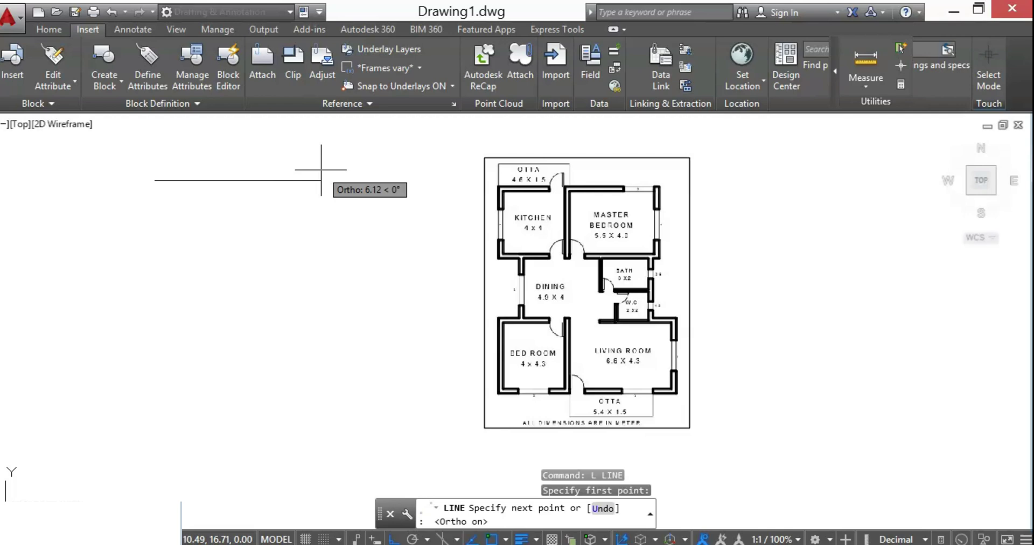
{"action": "type", "text": "4"}
{"action": "key", "text": "Return"}
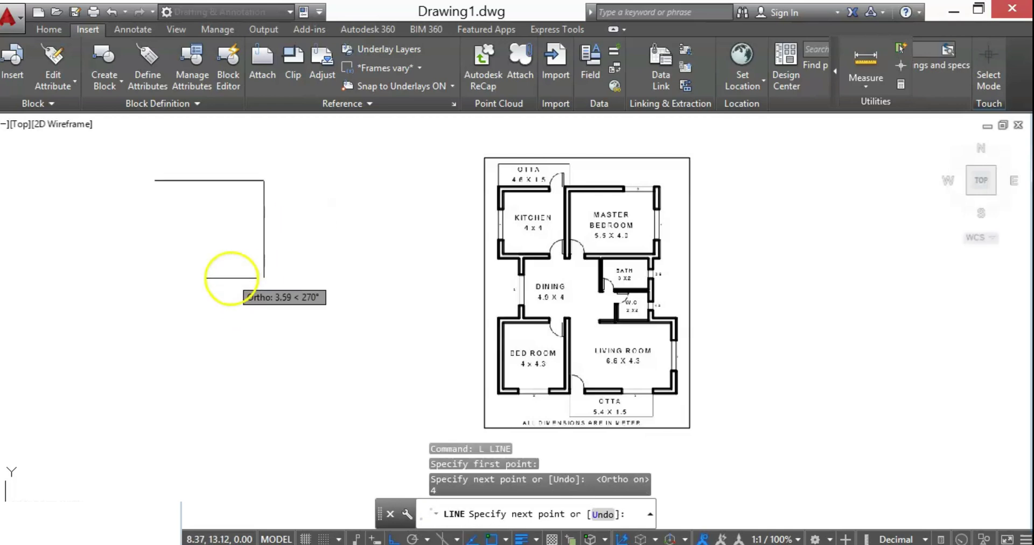
{"action": "type", "text": "4"}
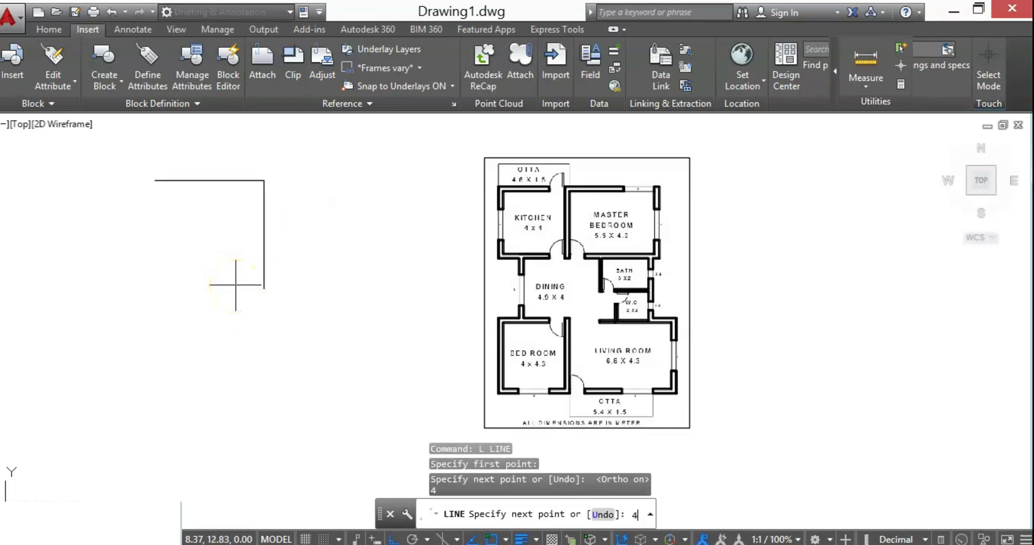
{"action": "key", "text": "Return"}
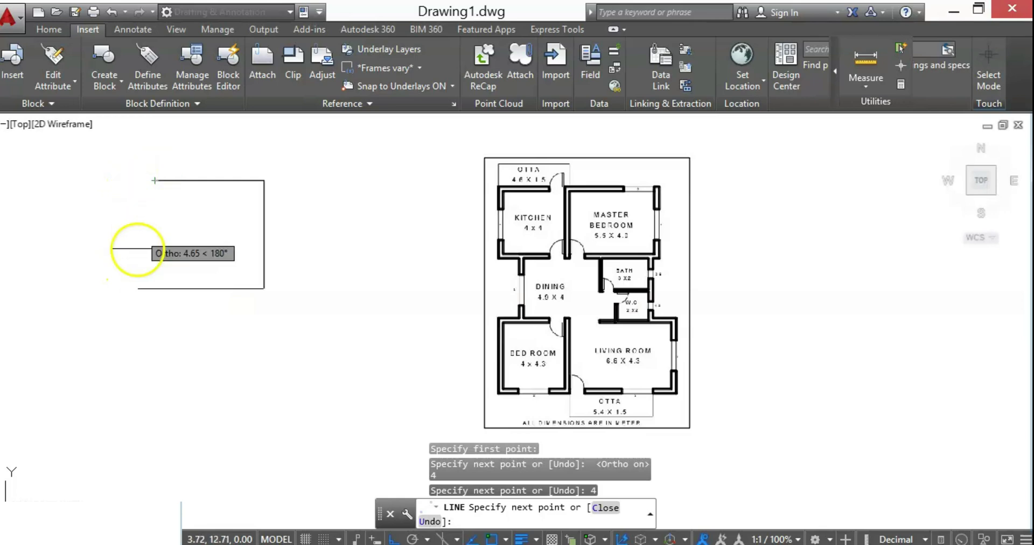
{"action": "left_click", "coordinate": [154, 259]}
{"action": "left_click", "coordinate": [154, 180]}
{"action": "key", "text": "Escape"}
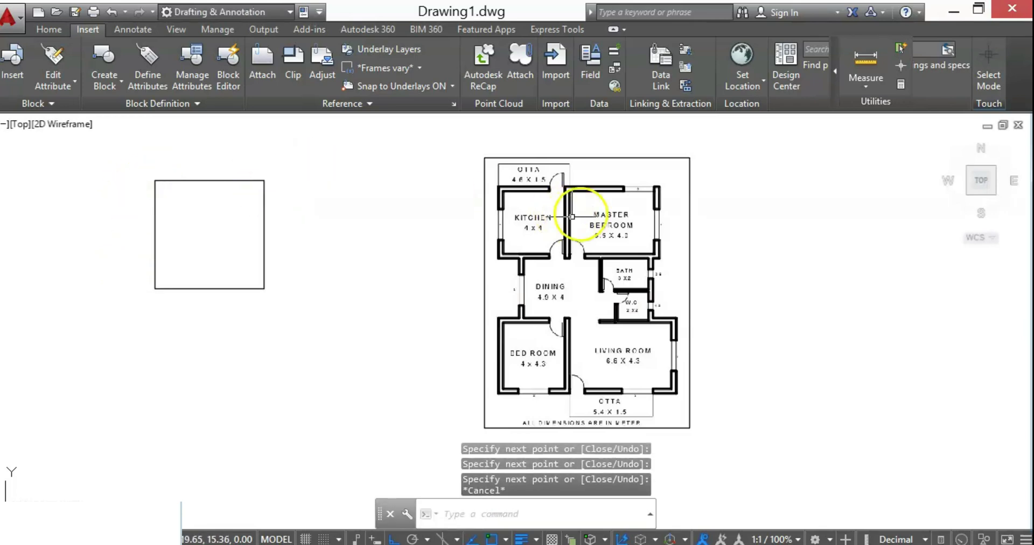
From the kitchen's upper-right corner, draw a 0.23 m wall offset rightward, then the master bedroom's 5.5 m top side and 4 m right side
{"action": "type", "text": "l"}
{"action": "key", "text": "Return"}
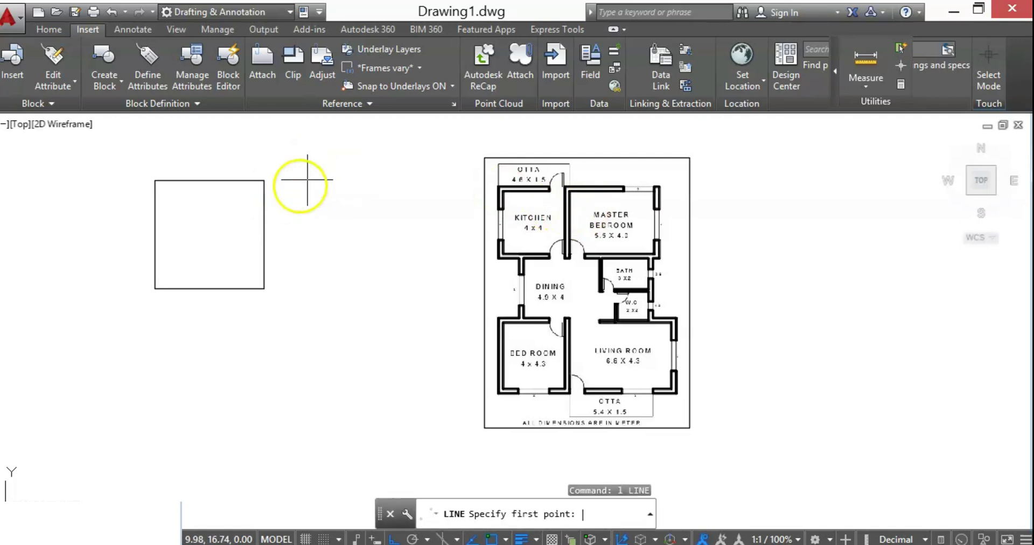
{"action": "left_click", "coordinate": [264, 180]}
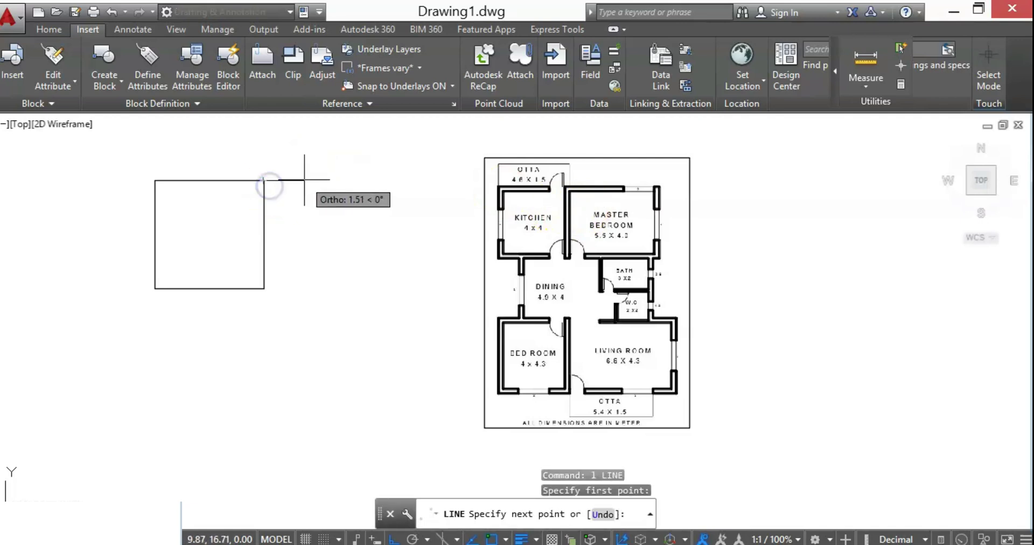
{"action": "type", "text": "0.23"}
{"action": "key", "text": "Return"}
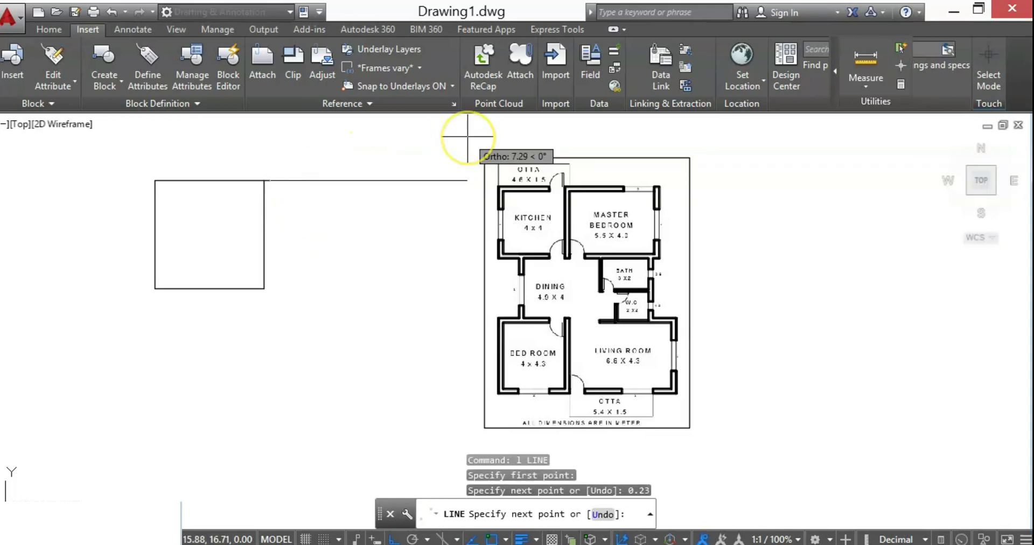
{"action": "left_click", "coordinate": [453, 145]}
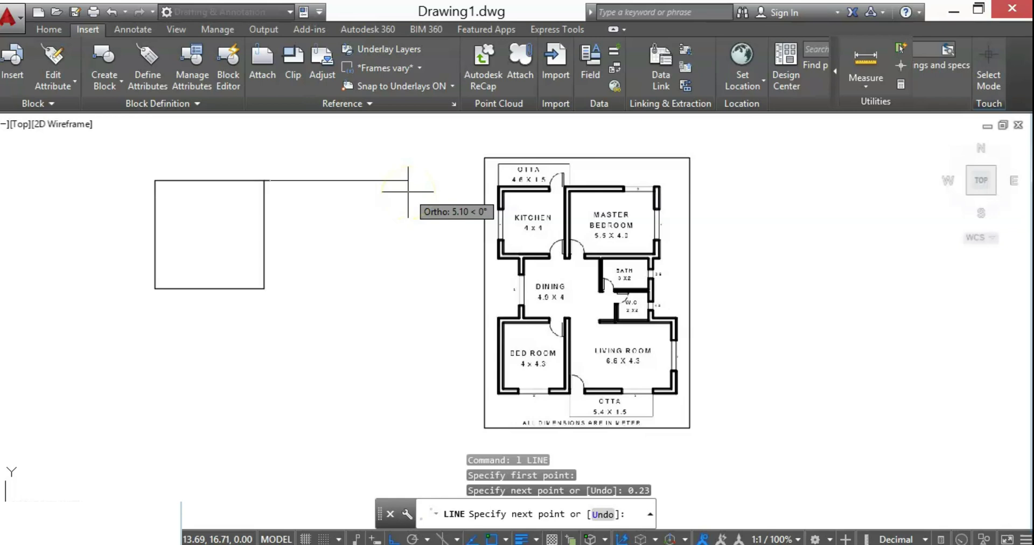
{"action": "type", "text": "5.5"}
{"action": "key", "text": "Return"}
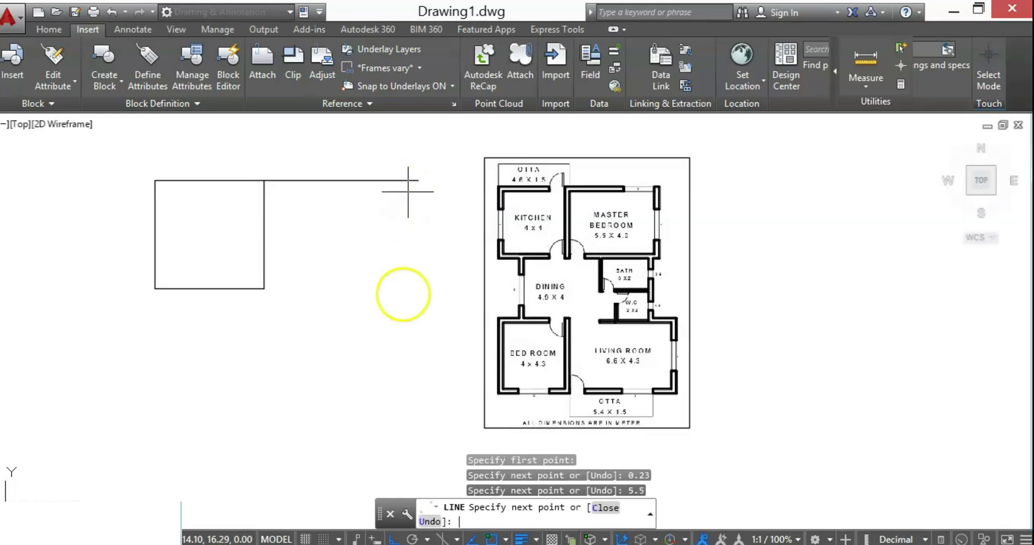
{"action": "type", "text": "4"}
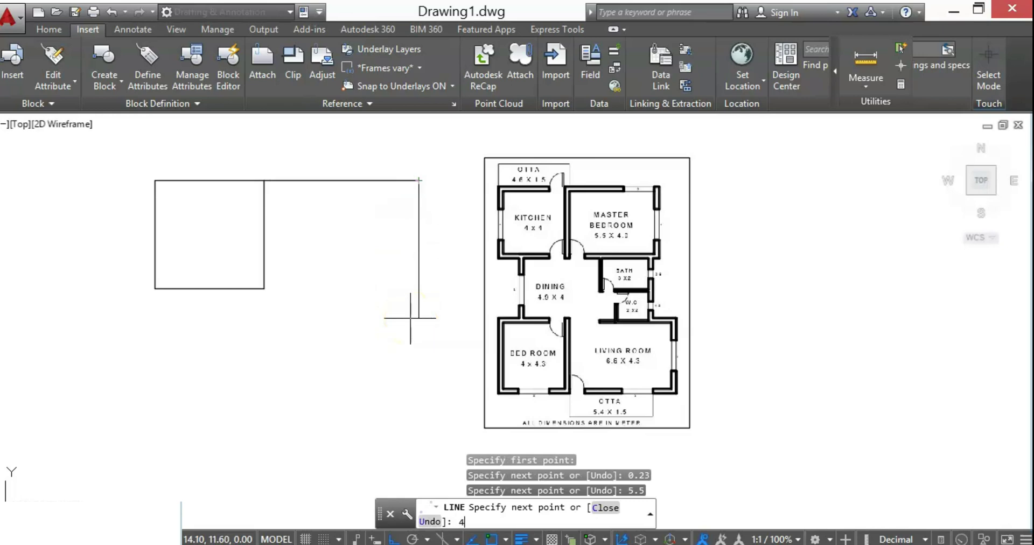
{"action": "key", "text": "Return"}
Draw the master bedroom's bottom side back to below the offset segment's end, and remove the 0.23 m segment joining the rooms
{"action": "scroll", "coordinate": [271, 274], "scroll_direction": "up", "scroll_amount": 5}
{"action": "scroll", "coordinate": [254, 273], "scroll_direction": "down", "scroll_amount": 5}
{"action": "left_click", "coordinate": [261, 169]}
{"action": "left_click", "coordinate": [257, 277]}
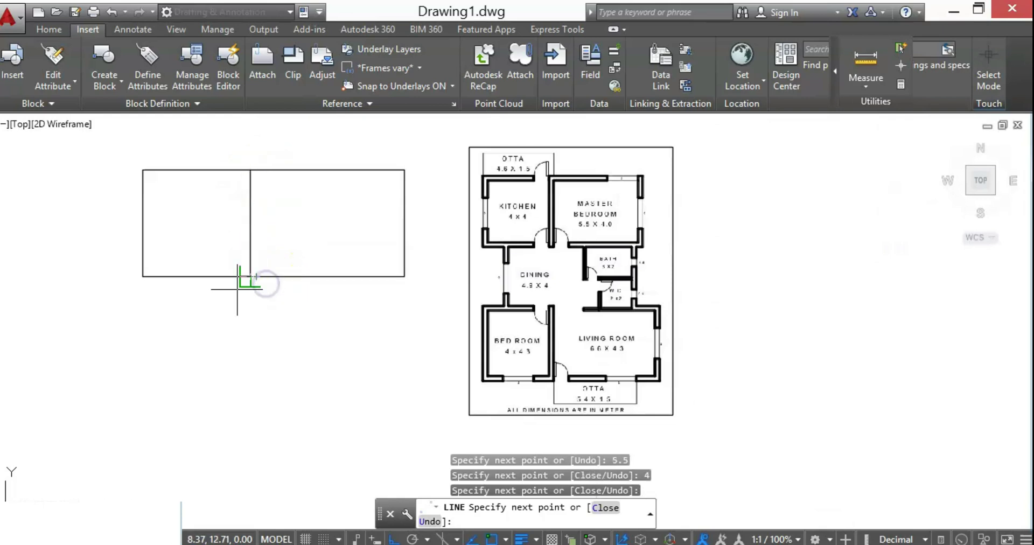
{"action": "key", "text": "Escape"}
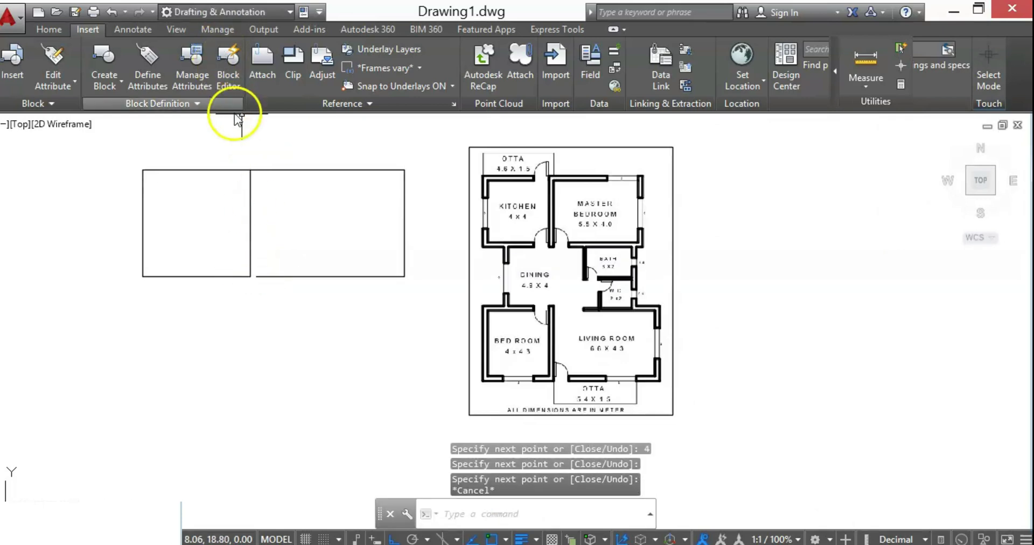
{"action": "key", "text": "ctrl+z"}
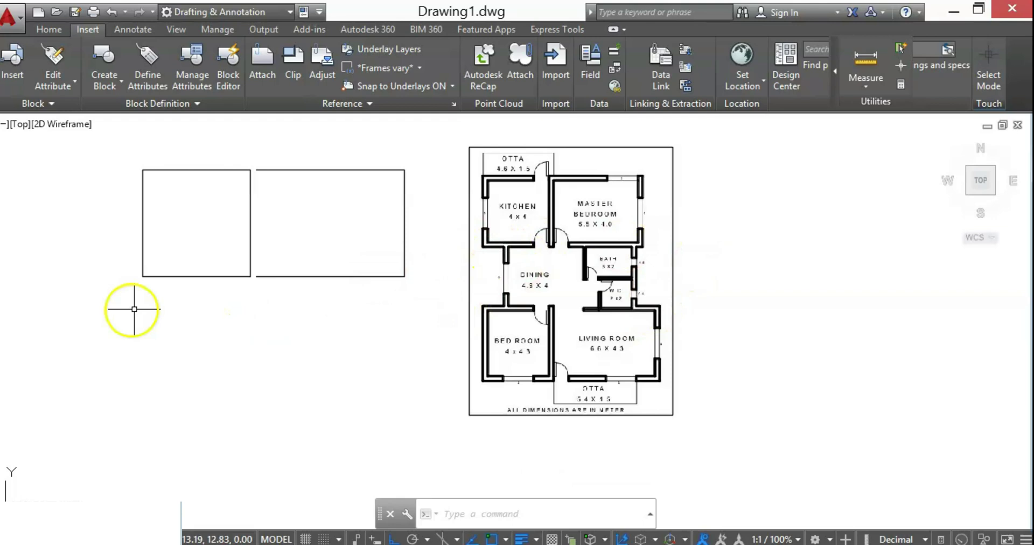
Start a line at the kitchen's lower-left corner, running 0.23 m down and 1.5 m right to locate the dining room's corner
{"action": "type", "text": "1"}
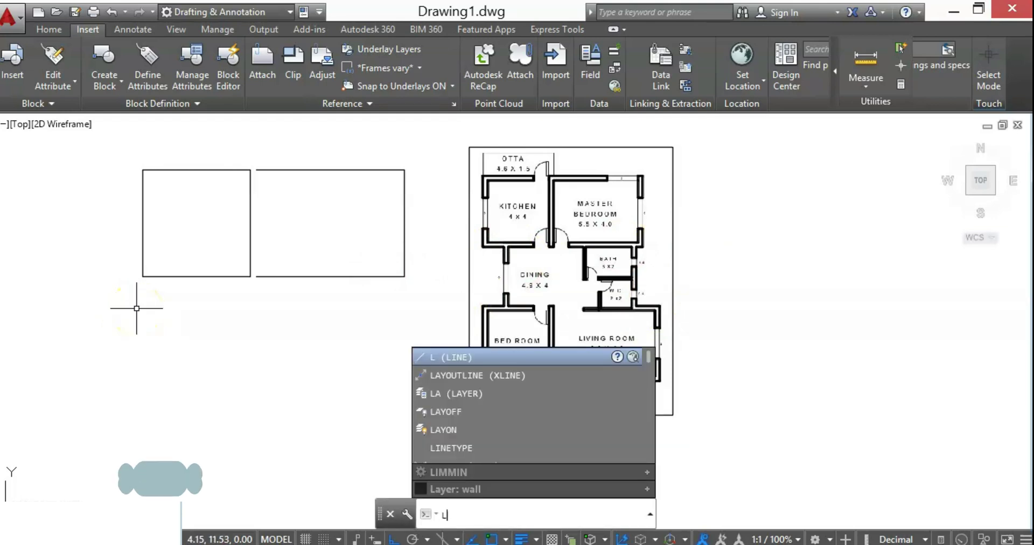
{"action": "key", "text": "Return"}
{"action": "left_click", "coordinate": [143, 277]}
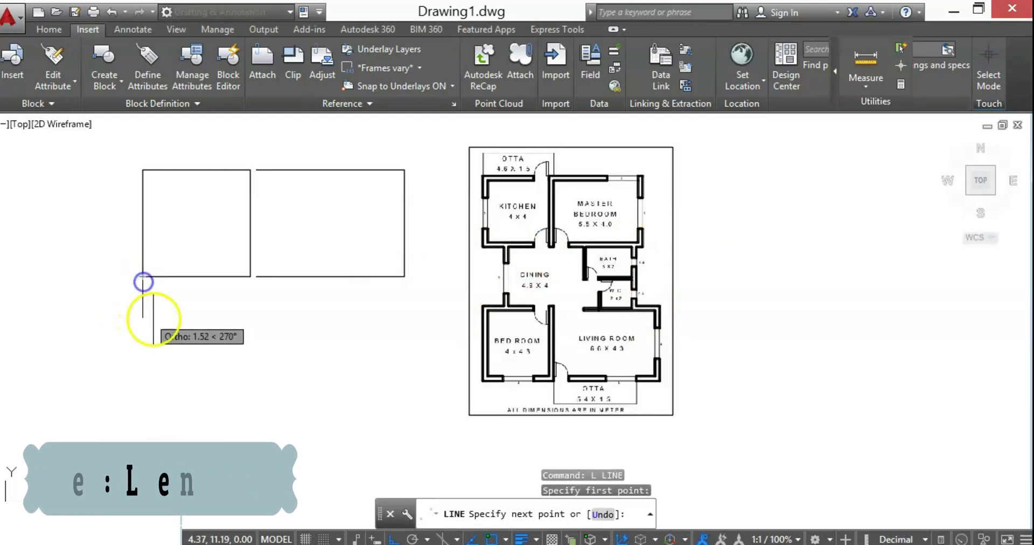
{"action": "type", "text": "0.2"}
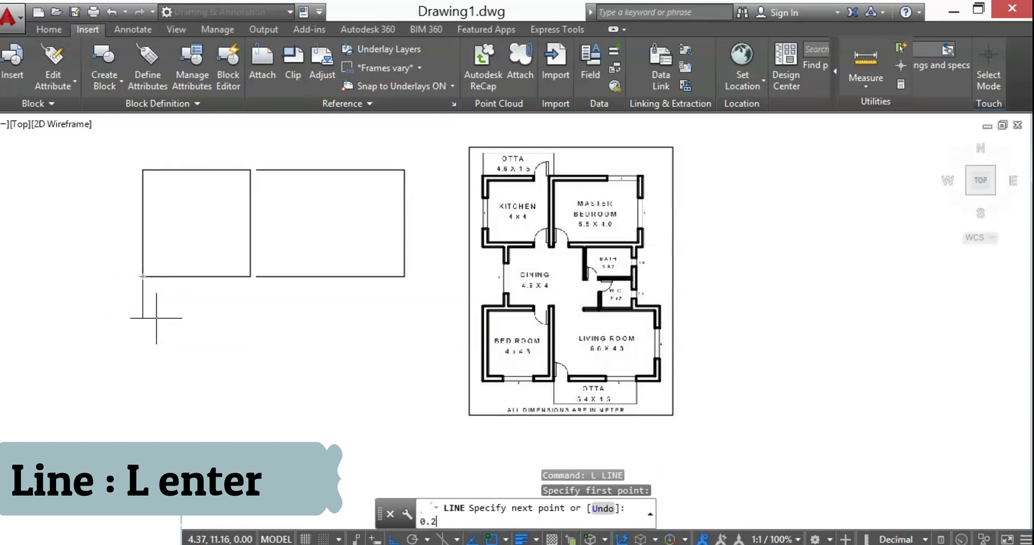
{"action": "type", "text": "3"}
{"action": "key", "text": "Return"}
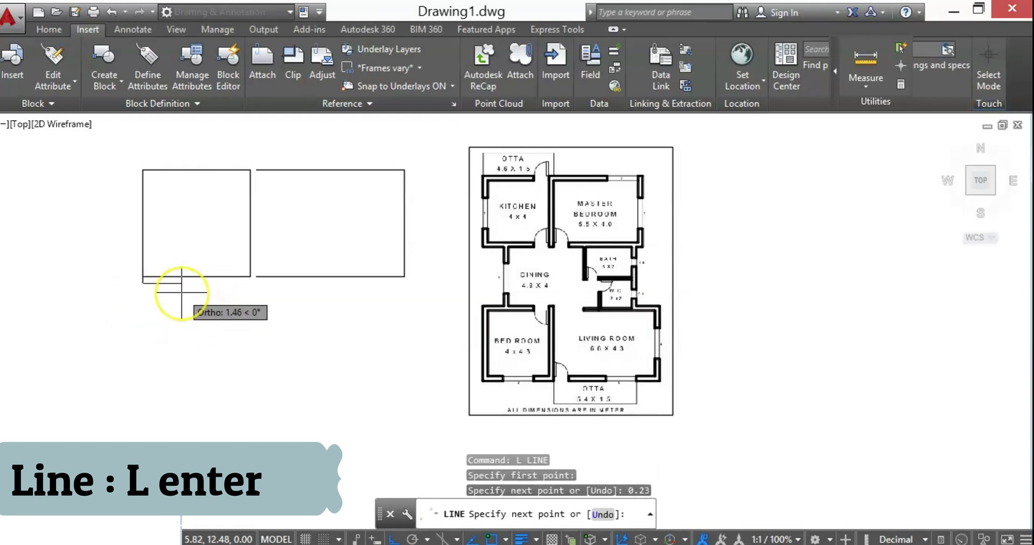
{"action": "type", "text": "1.5"}
{"action": "key", "text": "Return"}
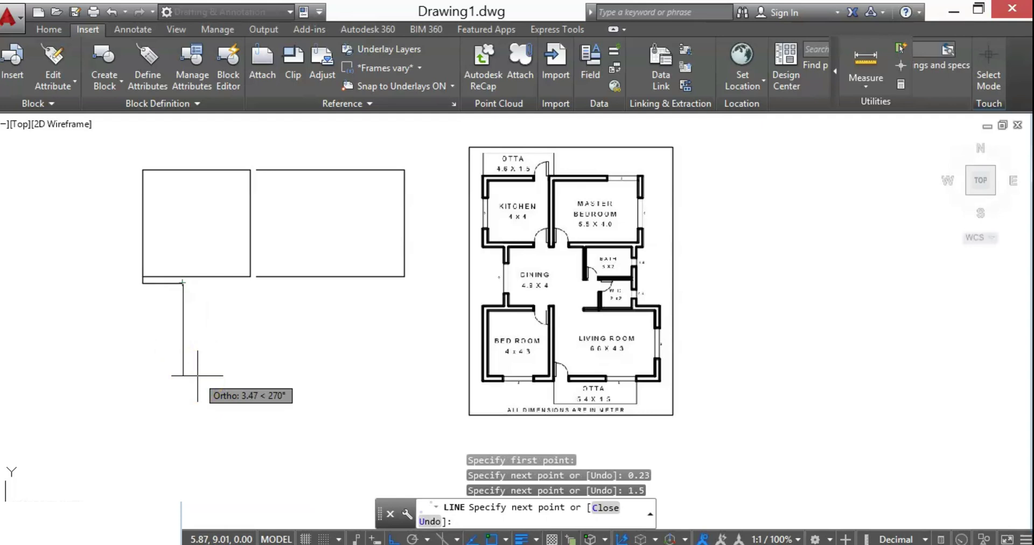
Continue the line 4 m down and 4.9 m right for the dining room's left and bottom sides
{"action": "type", "text": "4"}
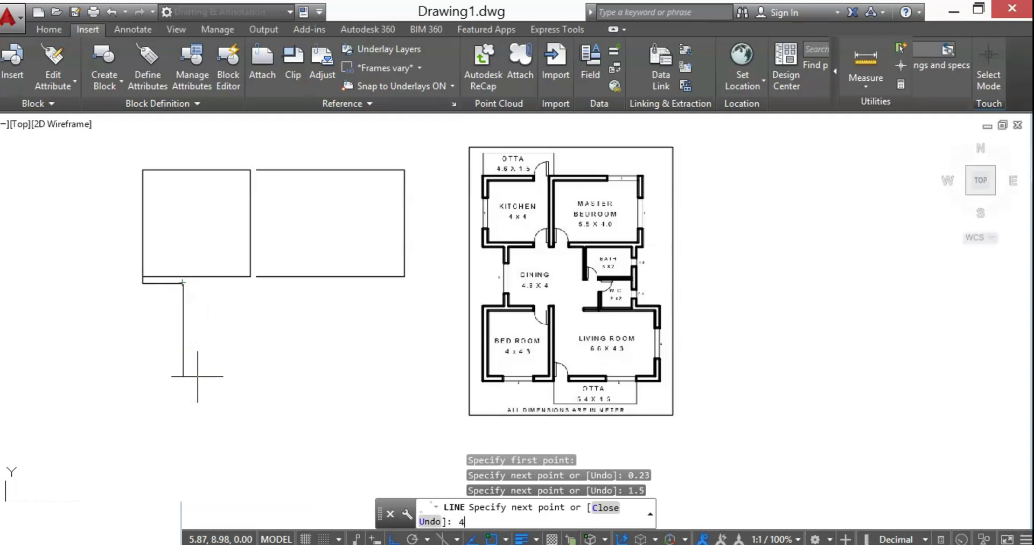
{"action": "key", "text": "Return"}
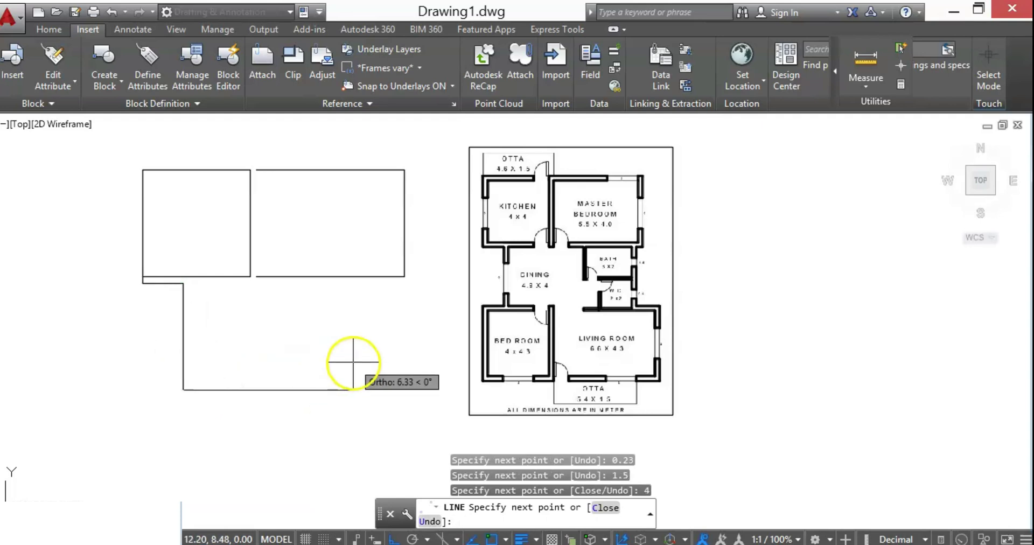
{"action": "type", "text": "4"}
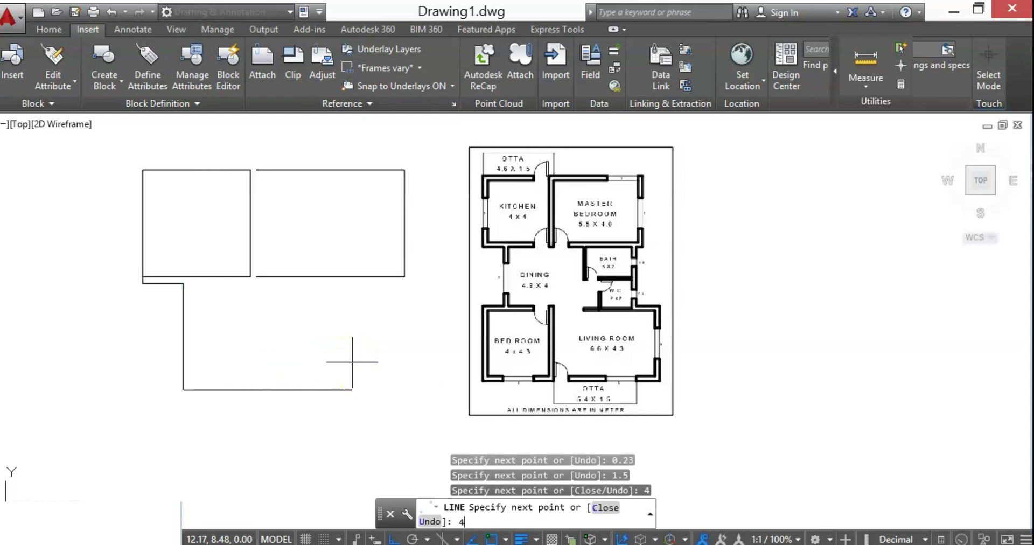
{"action": "type", "text": ".9"}
{"action": "key", "text": "Return"}
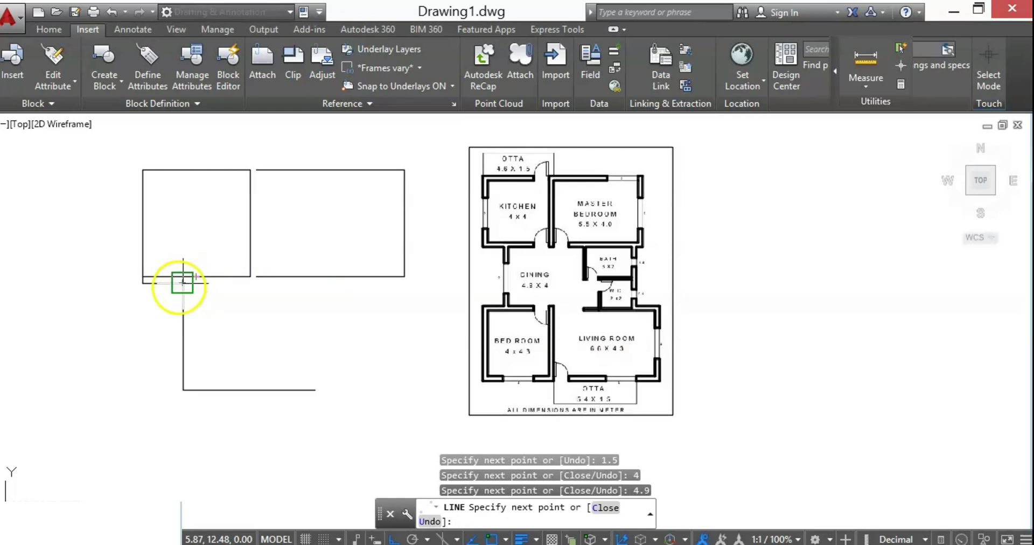
Close the dining room's right side by drawing the line up level with its upper-left corner, and end the line
{"action": "left_click", "coordinate": [315, 282]}
{"action": "key", "text": "Escape"}
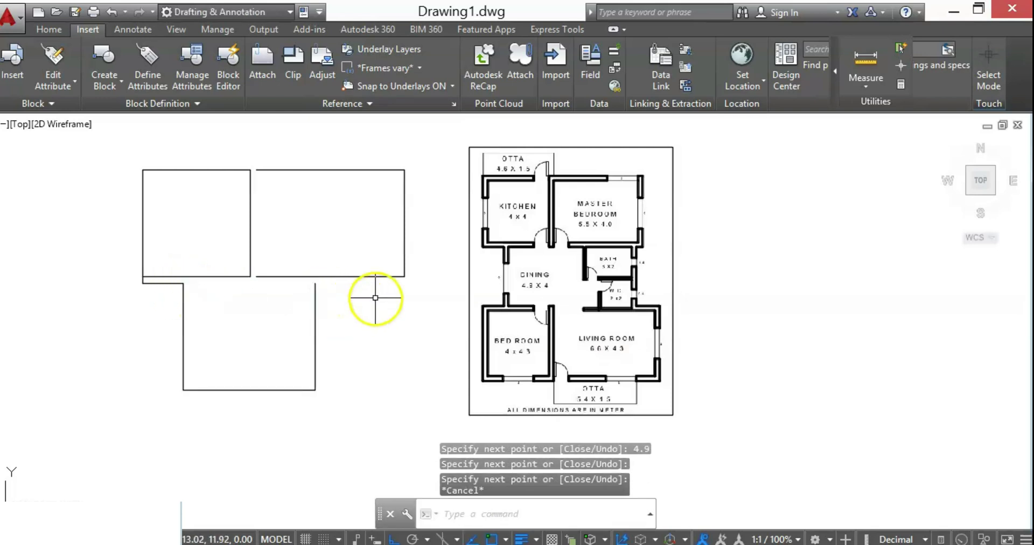
{"action": "left_click", "coordinate": [339, 301]}
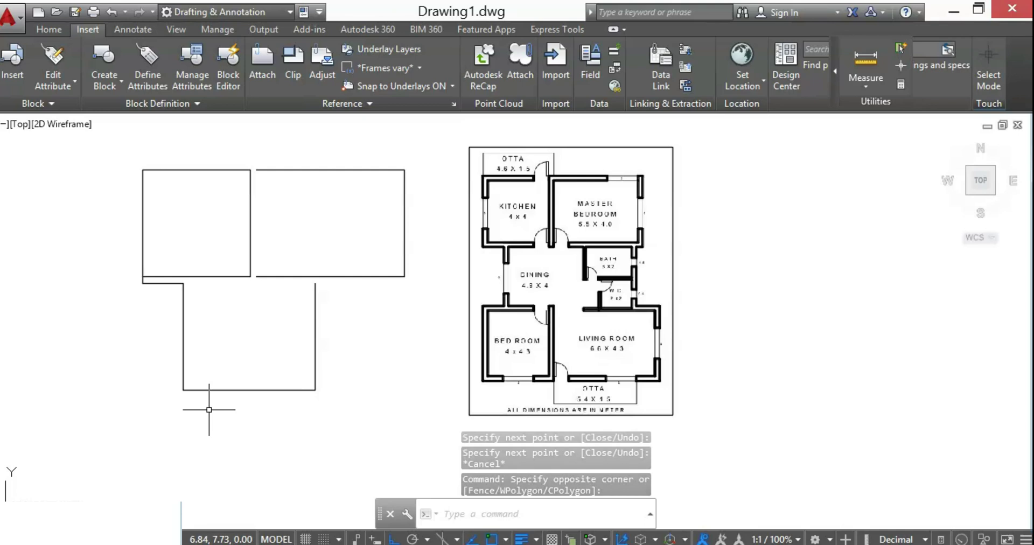
From the dining room's lower-left corner, draw a line left to align with the kitchen's left side, continuing 0.23 m down
{"action": "type", "text": "l"}
{"action": "key", "text": "Return"}
{"action": "left_click", "coordinate": [183, 390]}
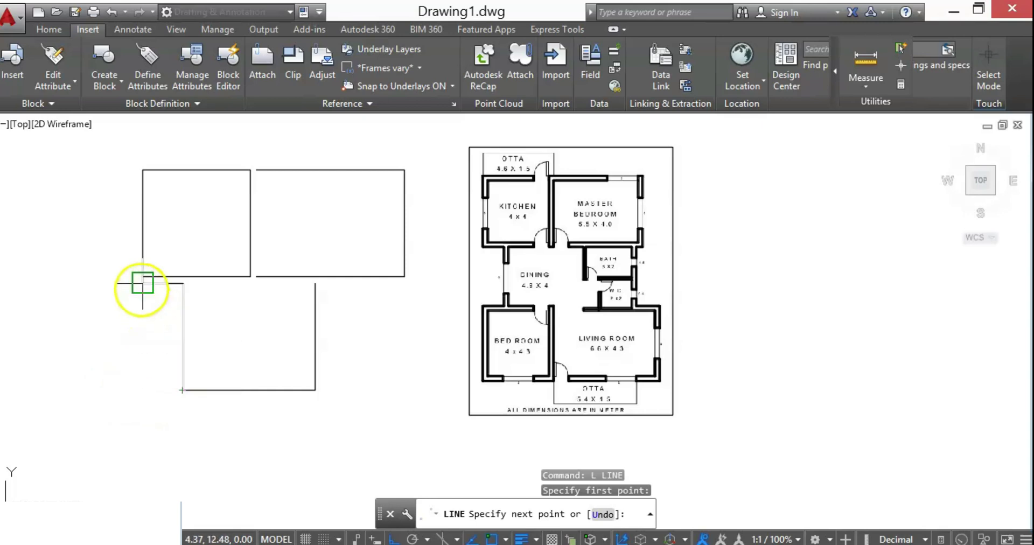
{"action": "left_click", "coordinate": [143, 389]}
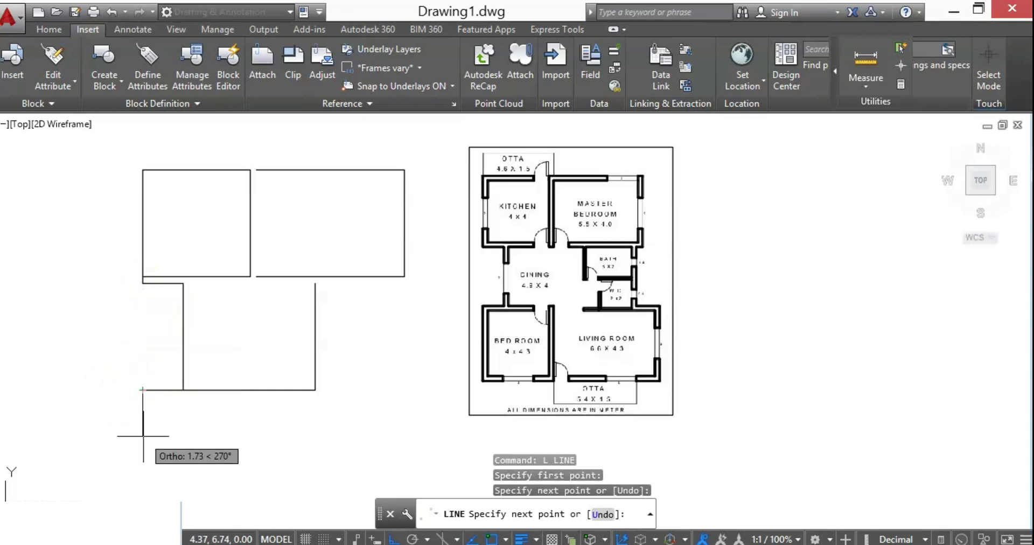
{"action": "type", "text": "0.23"}
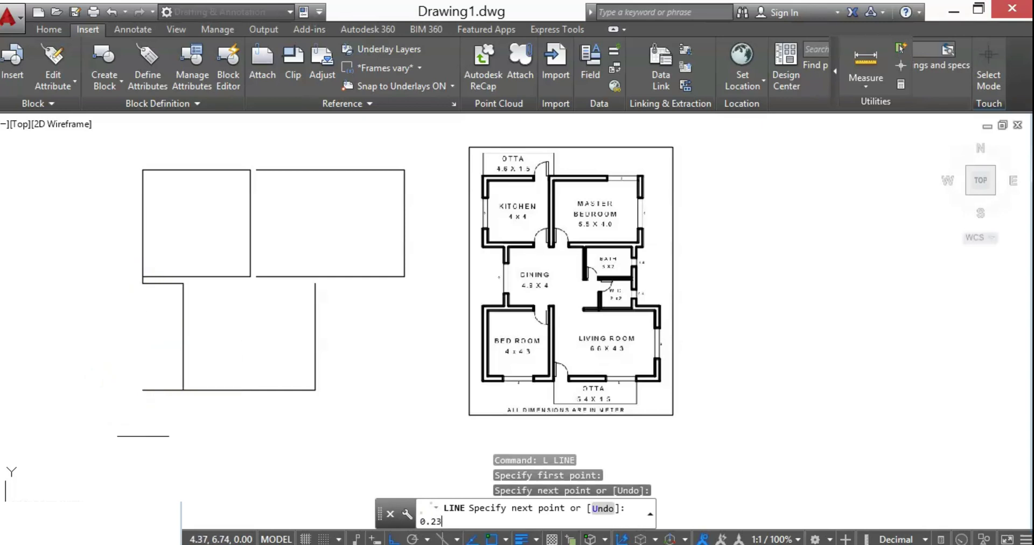
{"action": "key", "text": "Return"}
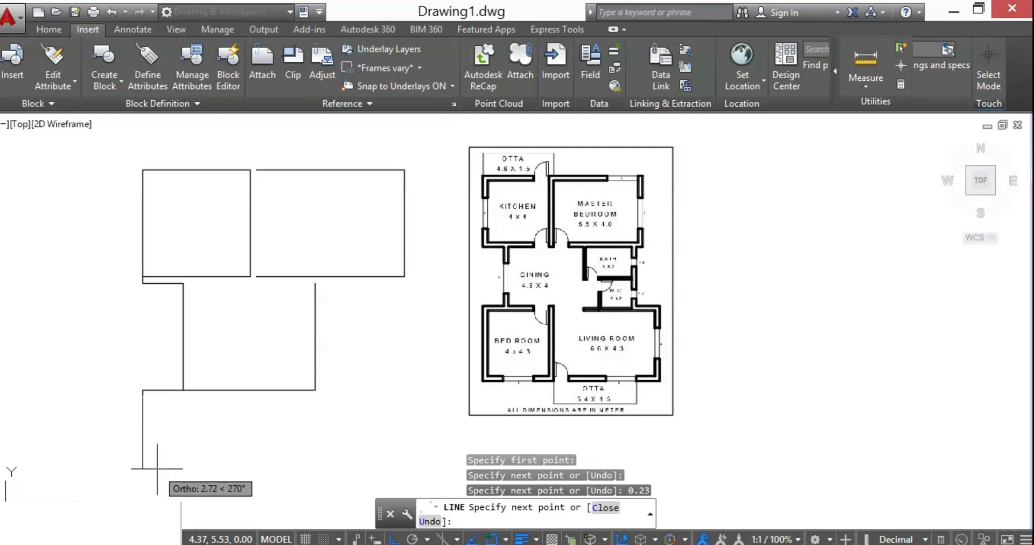
Continue with the bedroom's 4.3 m left side, 4 m bottom side, and right side up level with the left side's top
{"action": "scroll", "coordinate": [182, 365], "scroll_direction": "down", "scroll_amount": 2}
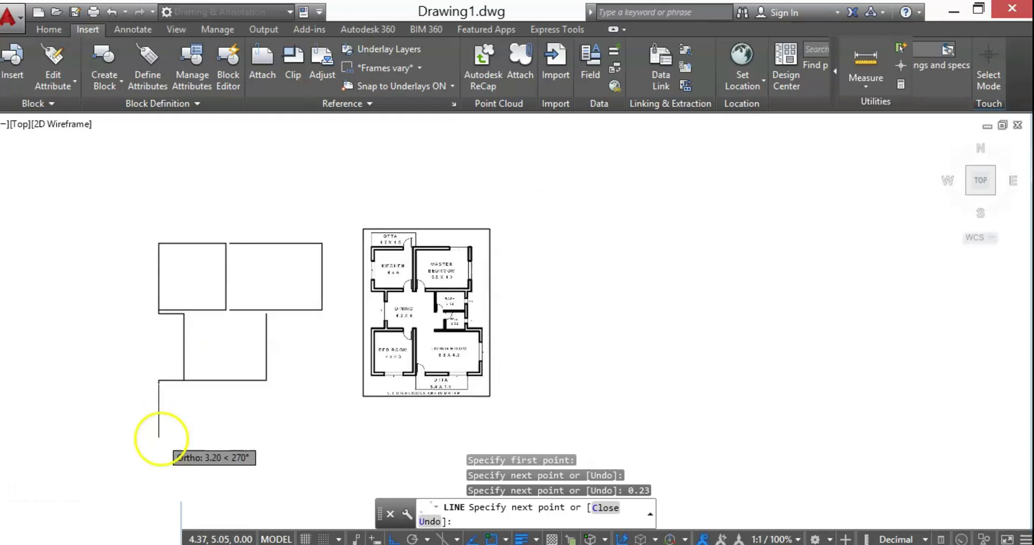
{"action": "scroll", "coordinate": [160, 438], "scroll_direction": "up", "scroll_amount": 2}
{"action": "type", "text": "4.3"}
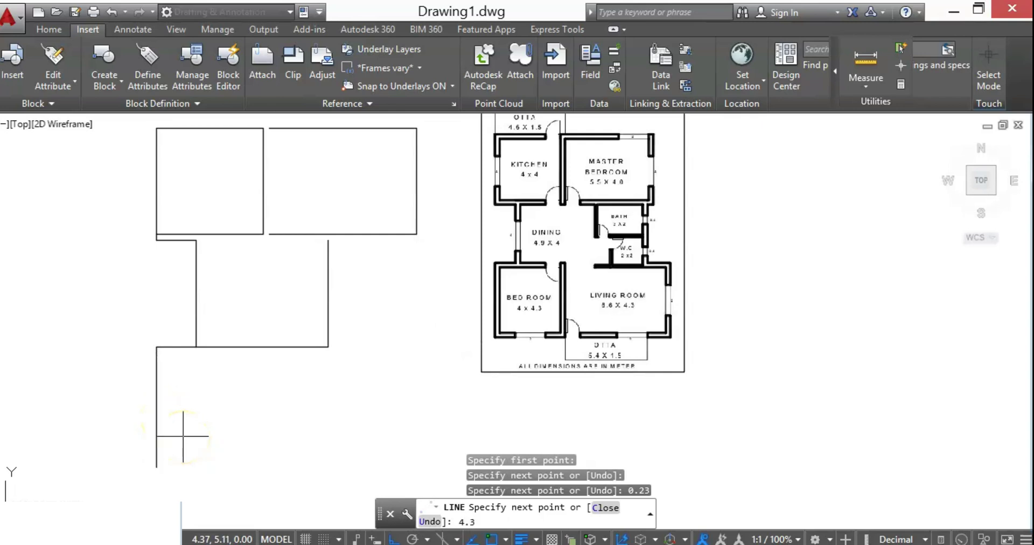
{"action": "key", "text": "Return"}
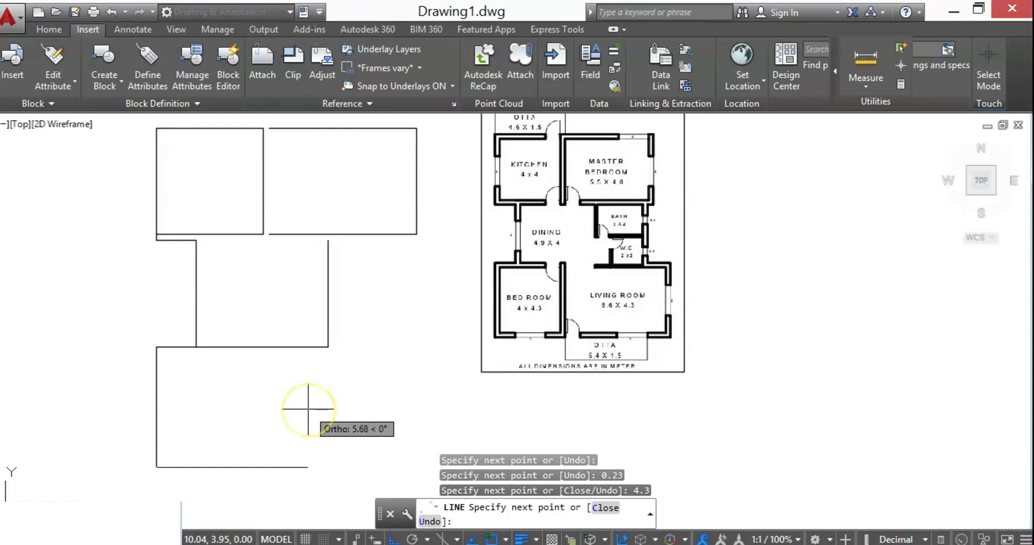
{"action": "type", "text": "4"}
{"action": "key", "text": "Return"}
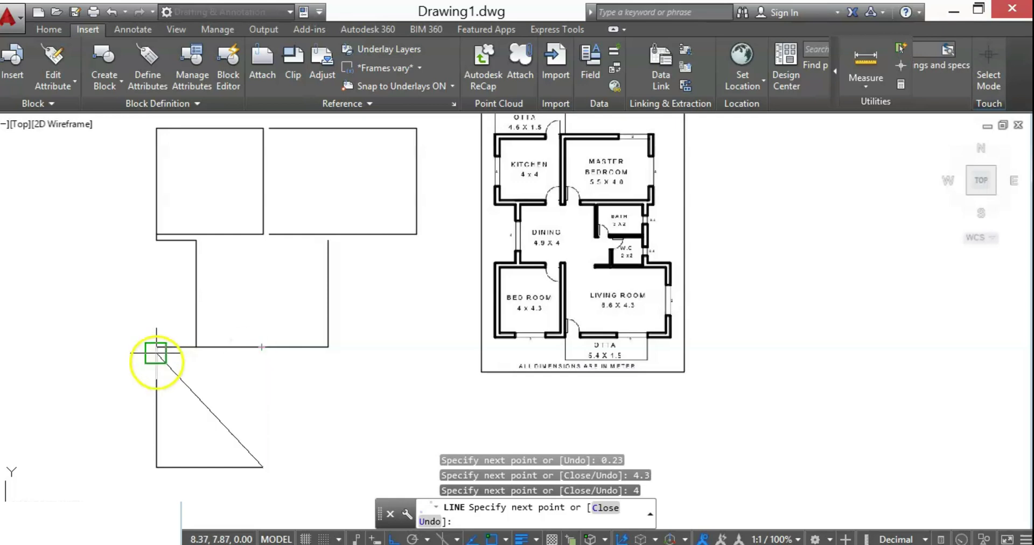
{"action": "left_click", "coordinate": [240, 364]}
{"action": "key", "text": "Escape"}
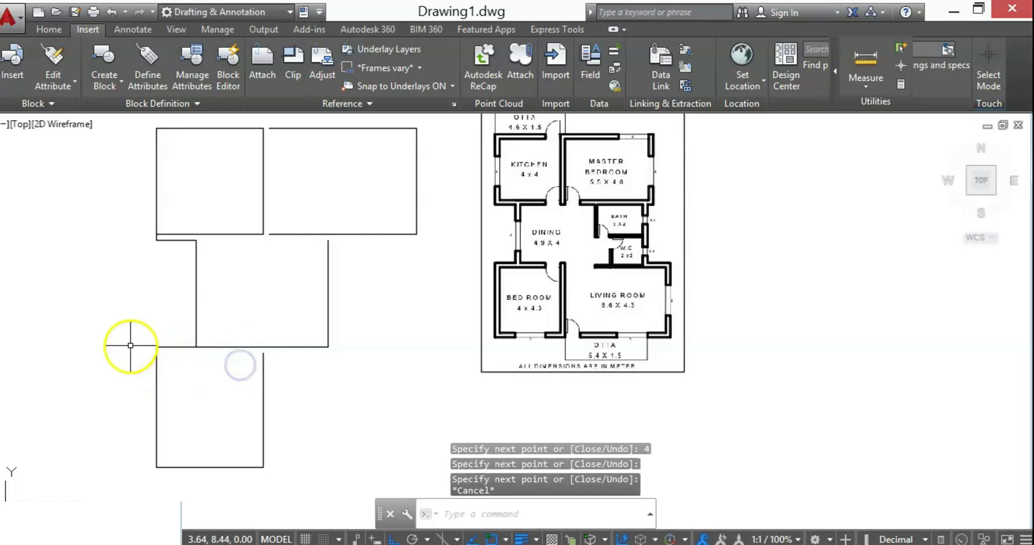
Delete the short vertical offset segment between the dining room's extended bottom line and the bedroom's upper-left corner
{"action": "scroll", "coordinate": [146, 351], "scroll_direction": "up", "scroll_amount": 4}
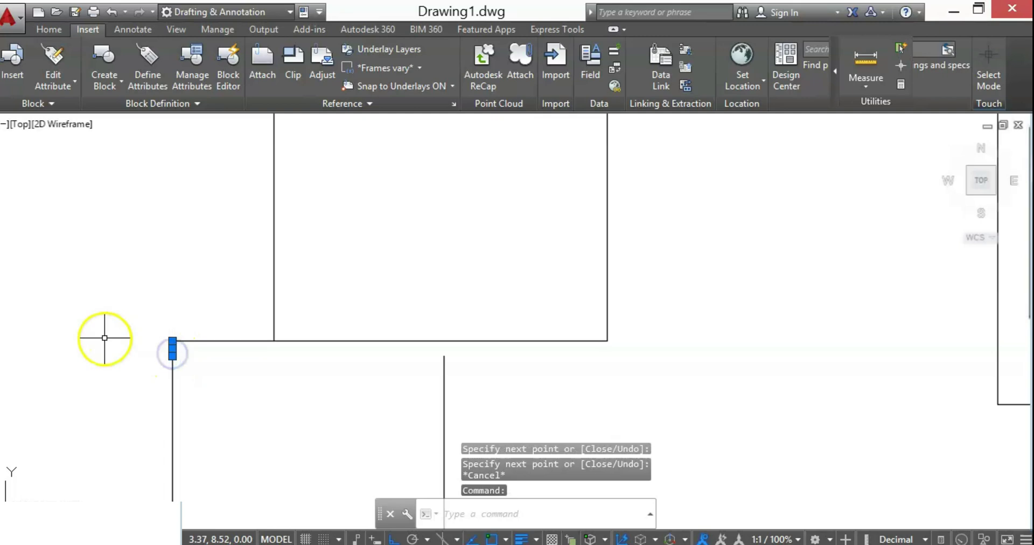
{"action": "key", "text": "Delete"}
{"action": "scroll", "coordinate": [120, 347], "scroll_direction": "down", "scroll_amount": 5}
{"action": "left_click", "coordinate": [248, 409]}
{"action": "scroll", "coordinate": [225, 430], "scroll_direction": "up", "scroll_amount": 2}
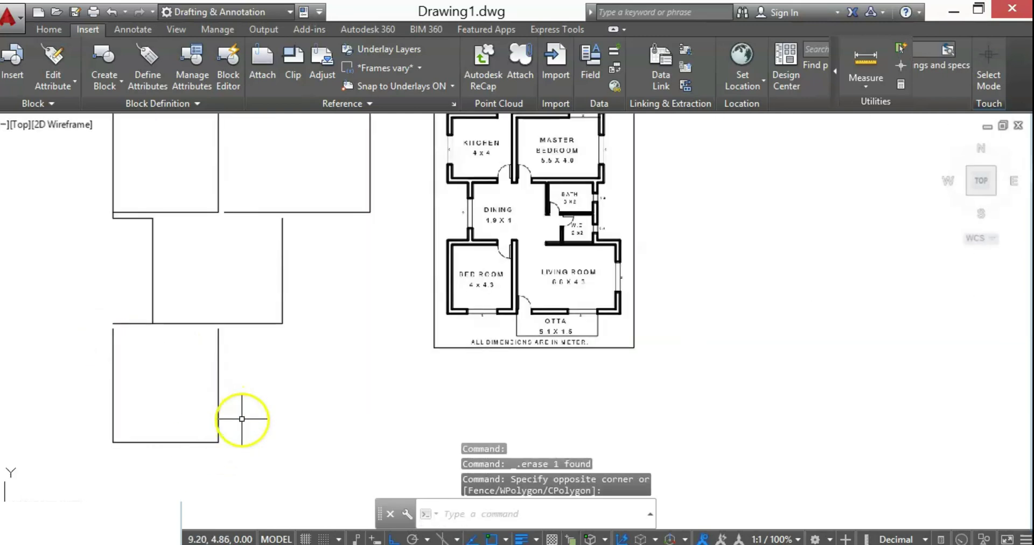
From the bedroom's lower-right corner, draw a 0.23 m wall offset rightward, followed by the living room's 6.6 m bottom side
{"action": "type", "text": "l"}
{"action": "key", "text": "Return"}
{"action": "left_click", "coordinate": [218, 442]}
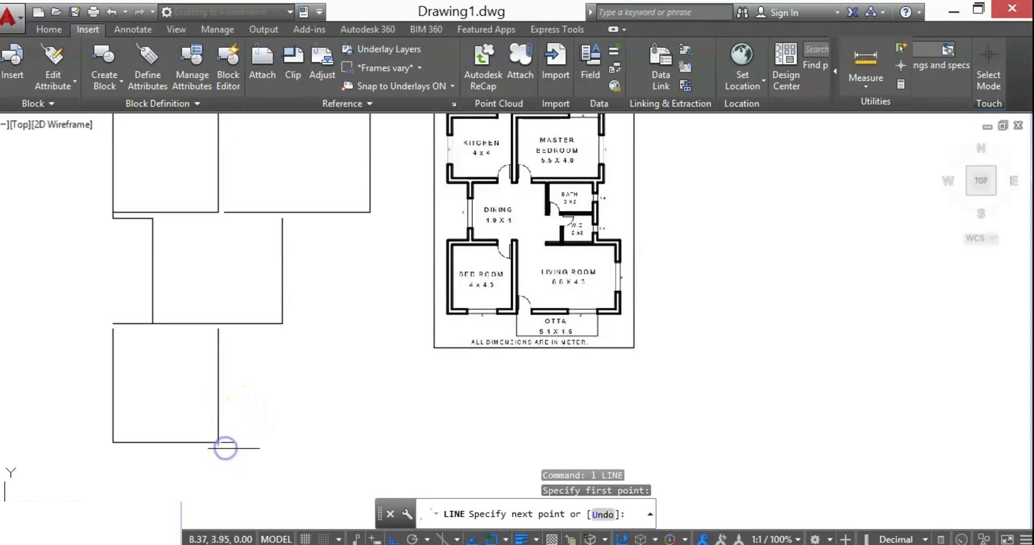
{"action": "type", "text": "0.23"}
{"action": "key", "text": "Return"}
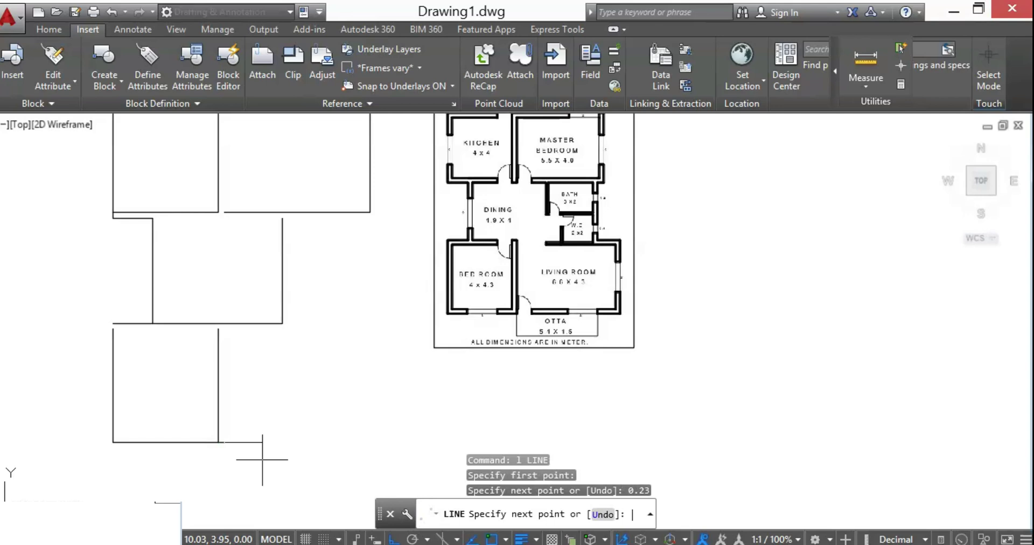
{"action": "scroll", "coordinate": [562, 286], "scroll_direction": "up", "scroll_amount": 5}
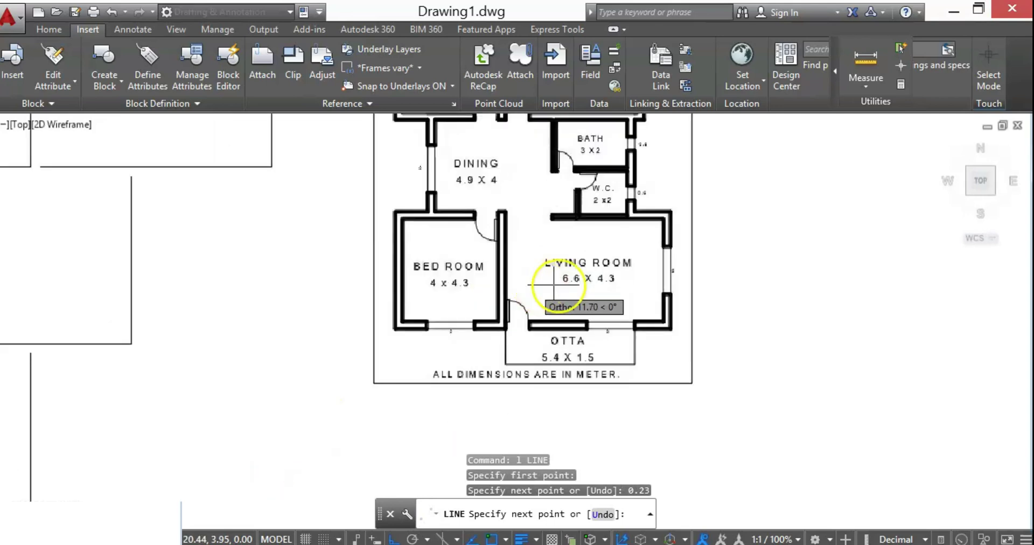
{"action": "scroll", "coordinate": [369, 334], "scroll_direction": "down", "scroll_amount": 4}
{"action": "scroll", "coordinate": [140, 430], "scroll_direction": "up", "scroll_amount": 2}
{"action": "scroll", "coordinate": [146, 429], "scroll_direction": "up", "scroll_amount": 2}
{"action": "scroll", "coordinate": [310, 384], "scroll_direction": "down", "scroll_amount": 2}
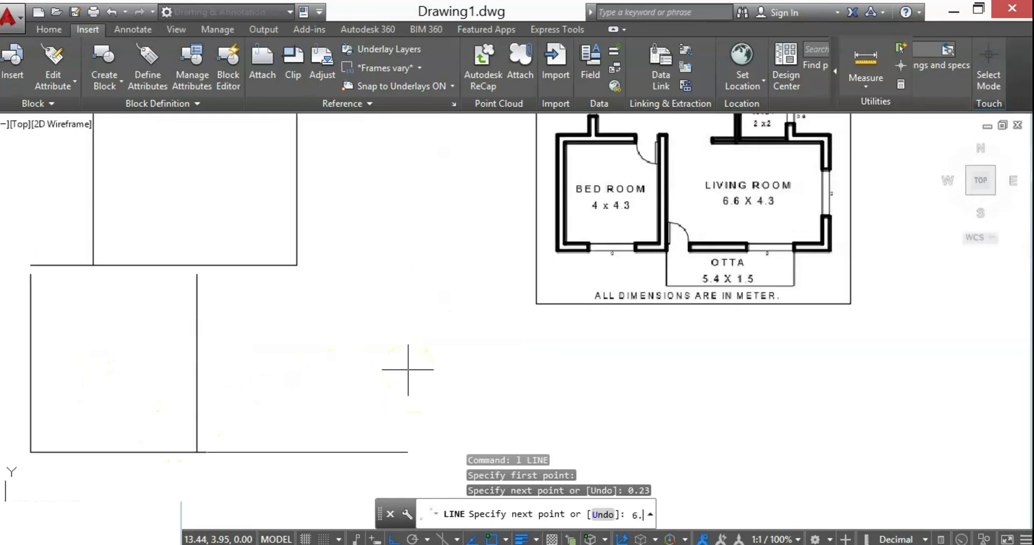
{"action": "type", "text": "6.6"}
{"action": "key", "text": "Return"}
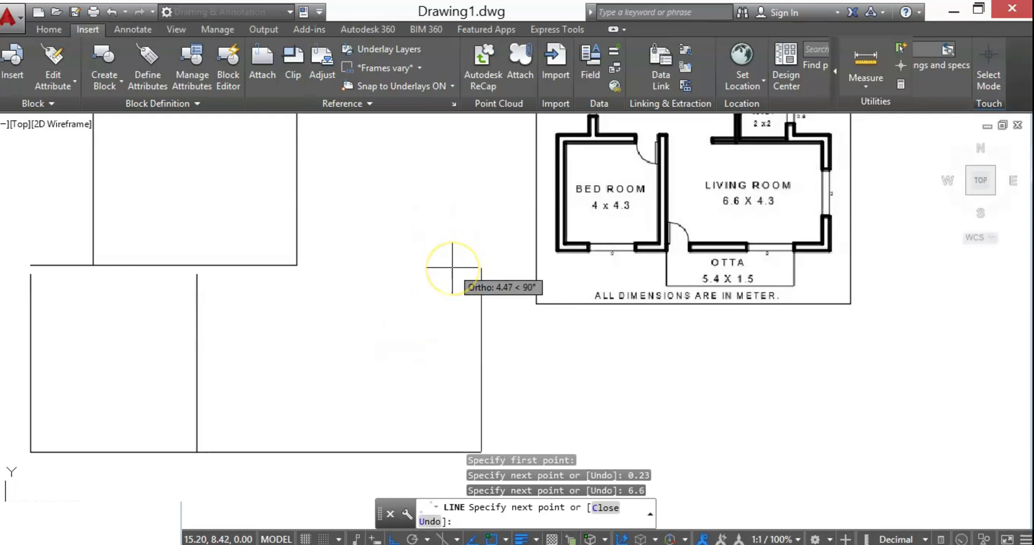
Draw the living room's 4.3 m right side upward and about 4 m of its top side leftward, ending the line
{"action": "type", "text": "4"}
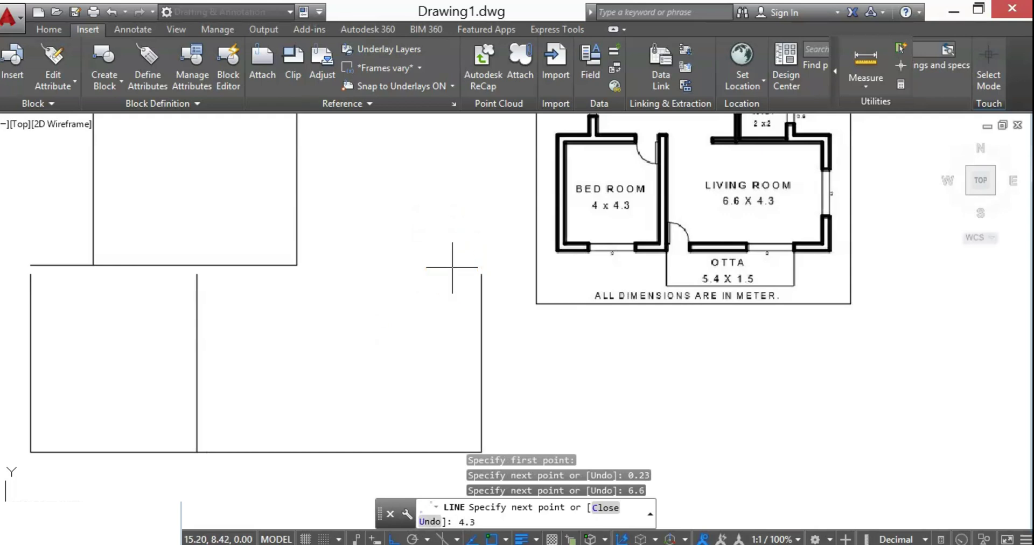
{"action": "type", "text": ".3"}
{"action": "key", "text": "Return"}
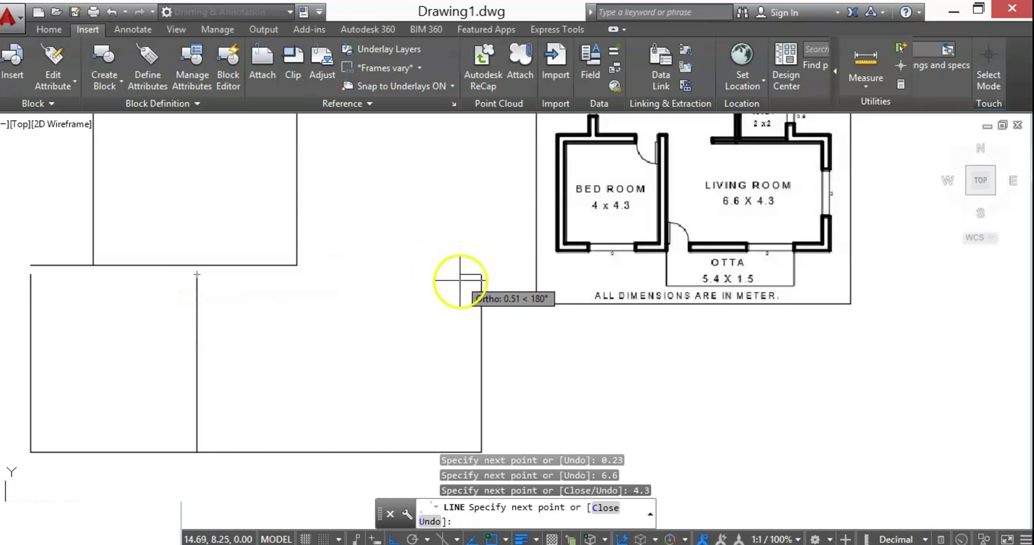
{"action": "left_click", "coordinate": [314, 286]}
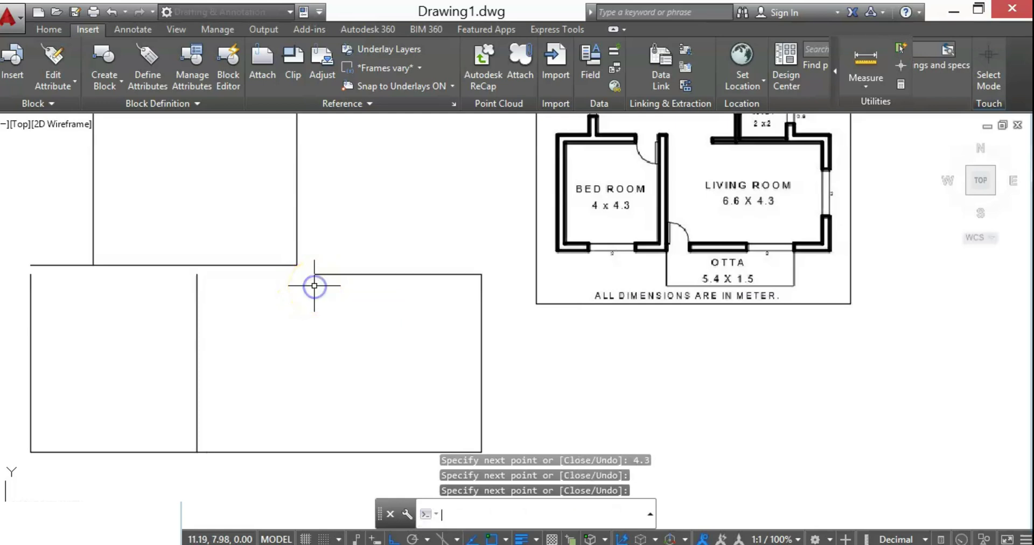
{"action": "key", "text": "Return"}
From the dining room's upper-right corner, draw a 0.15 m wall offset rightward, followed by the bath's 3 m top side
{"action": "scroll", "coordinate": [313, 287], "scroll_direction": "down", "scroll_amount": 5}
{"action": "scroll", "coordinate": [312, 295], "scroll_direction": "up", "scroll_amount": 2}
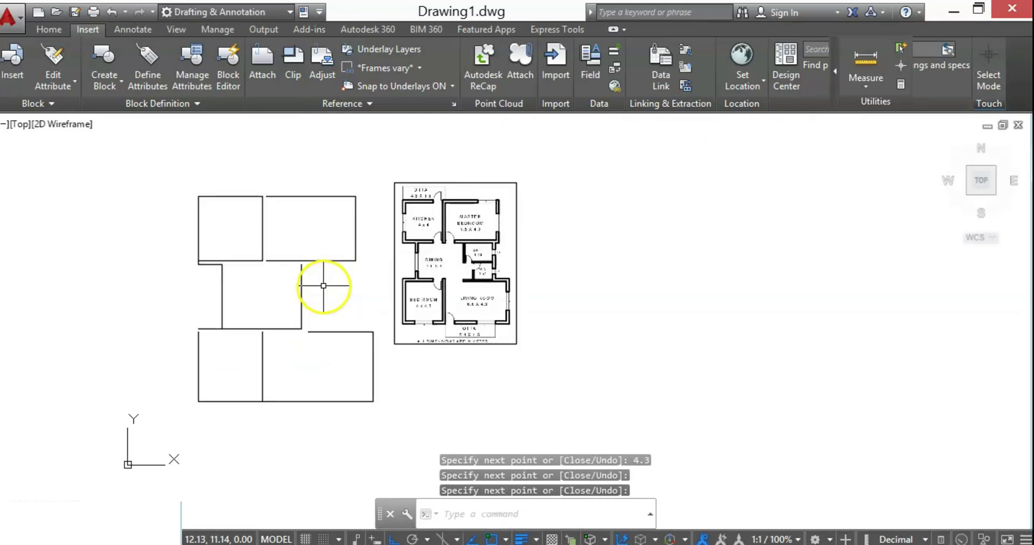
{"action": "scroll", "coordinate": [323, 285], "scroll_direction": "up", "scroll_amount": 2}
{"action": "scroll", "coordinate": [345, 263], "scroll_direction": "up", "scroll_amount": 2}
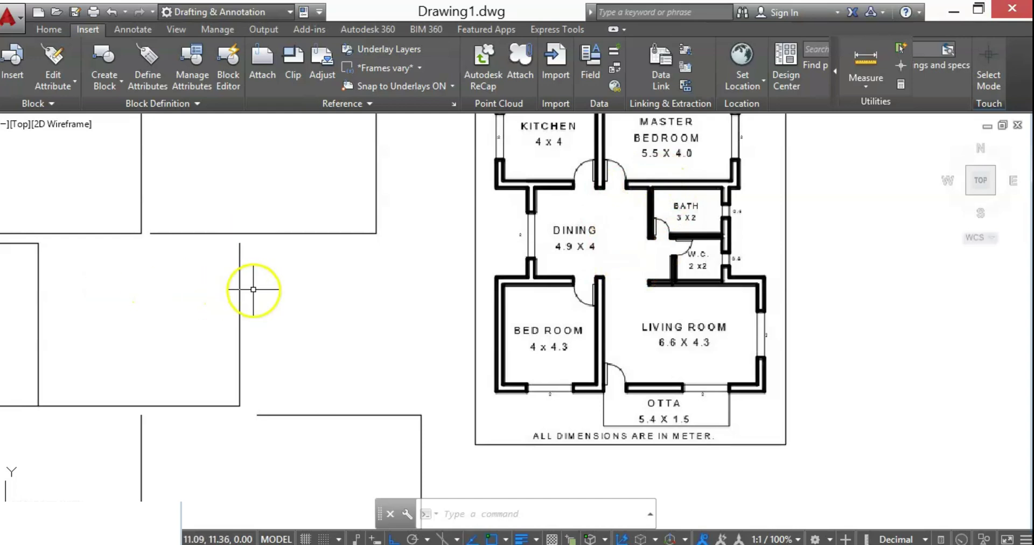
{"action": "type", "text": "L"}
{"action": "key", "text": "Return"}
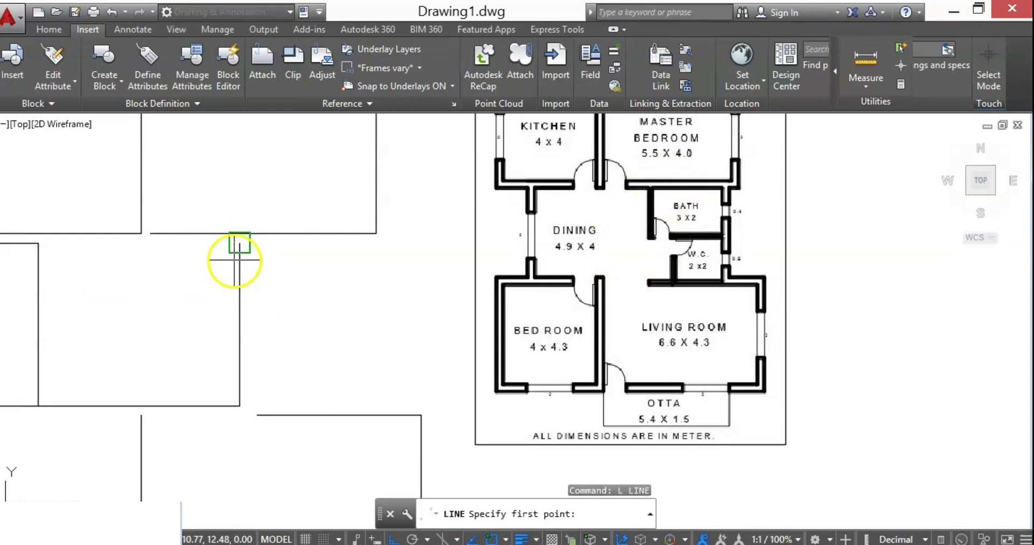
{"action": "left_click", "coordinate": [240, 243]}
{"action": "type", "text": "0"}
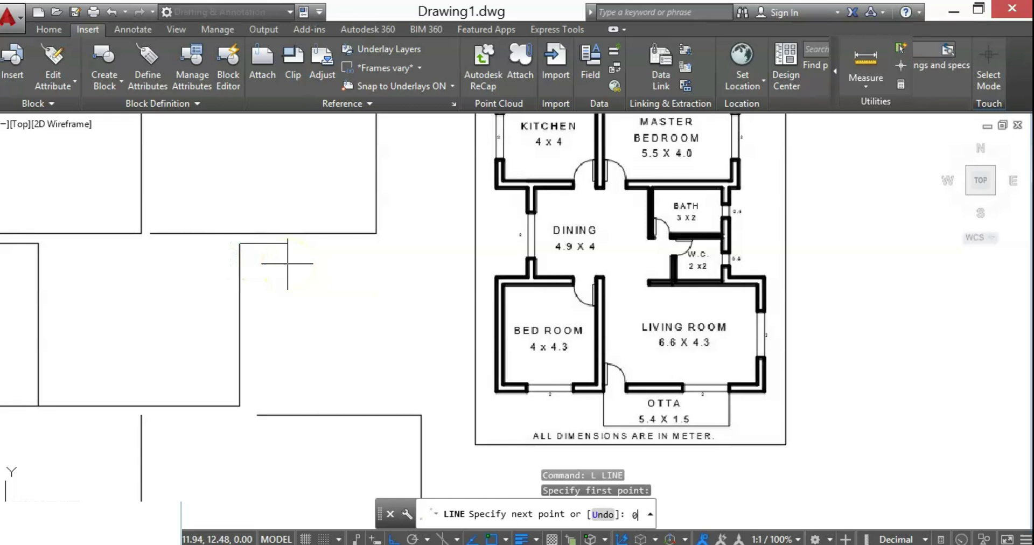
{"action": "type", "text": ".1"}
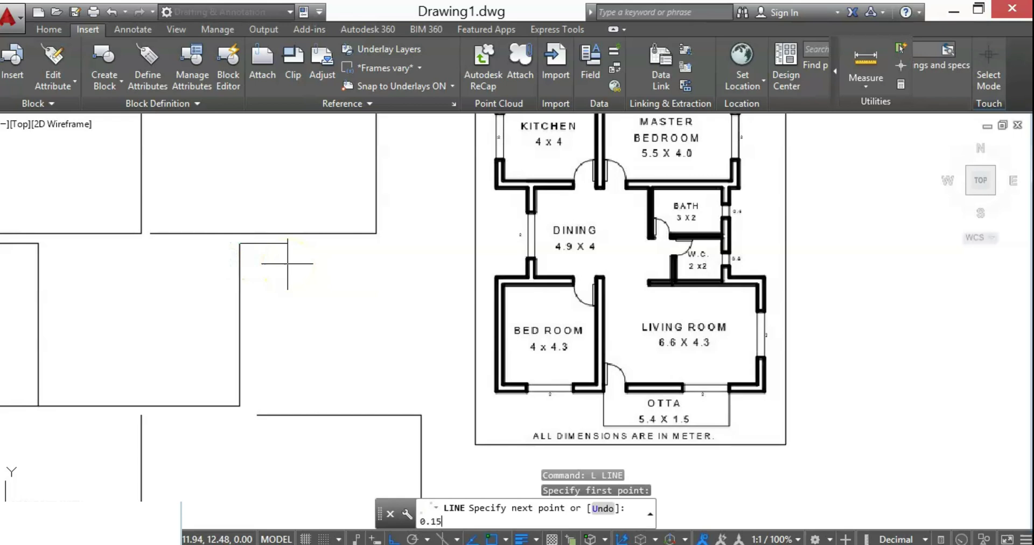
{"action": "type", "text": "5"}
{"action": "key", "text": "Return"}
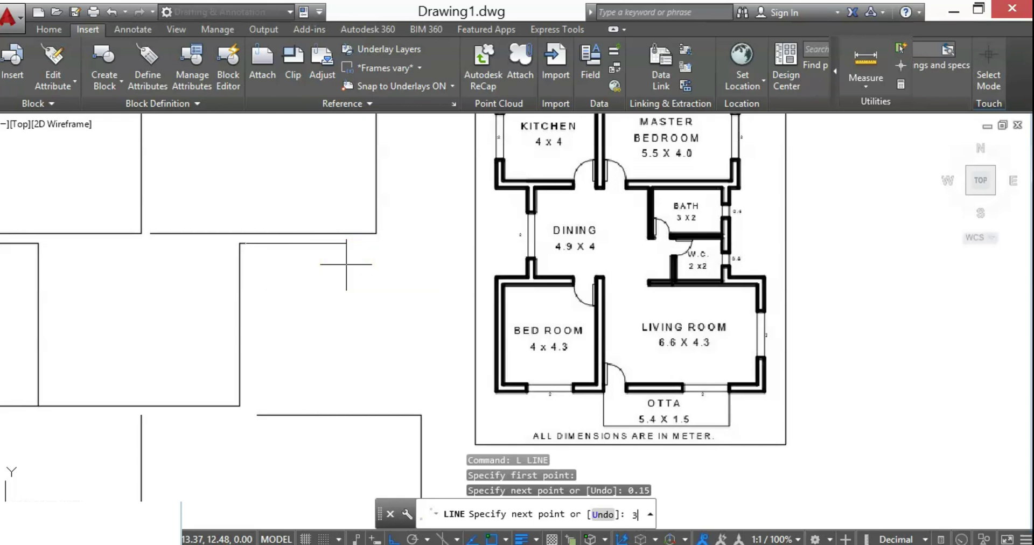
{"action": "key", "text": "Return"}
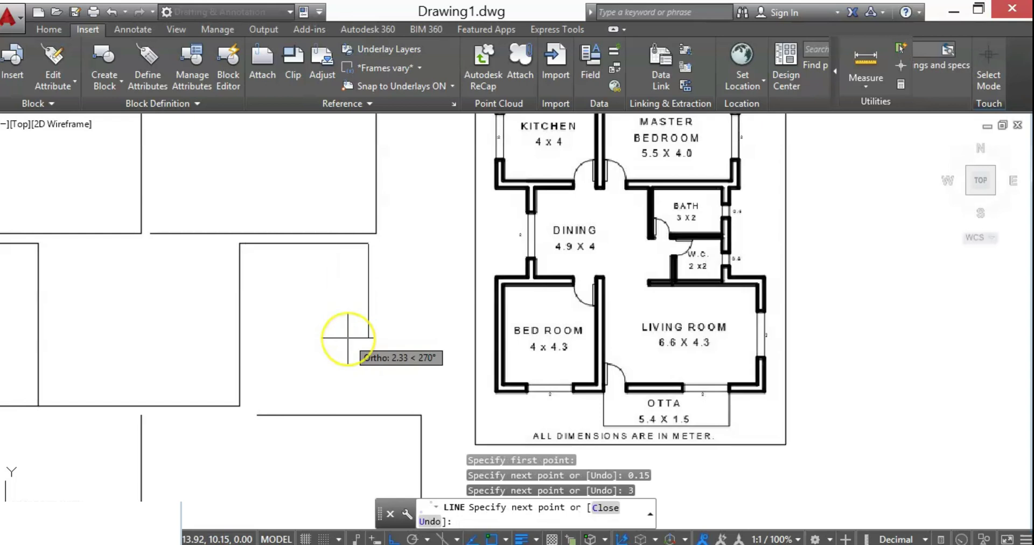
Draw the bath's 2 m right side downward and its bottom side back left to the dining room's right side, ending the line
{"action": "type", "text": "2"}
{"action": "key", "text": "Return"}
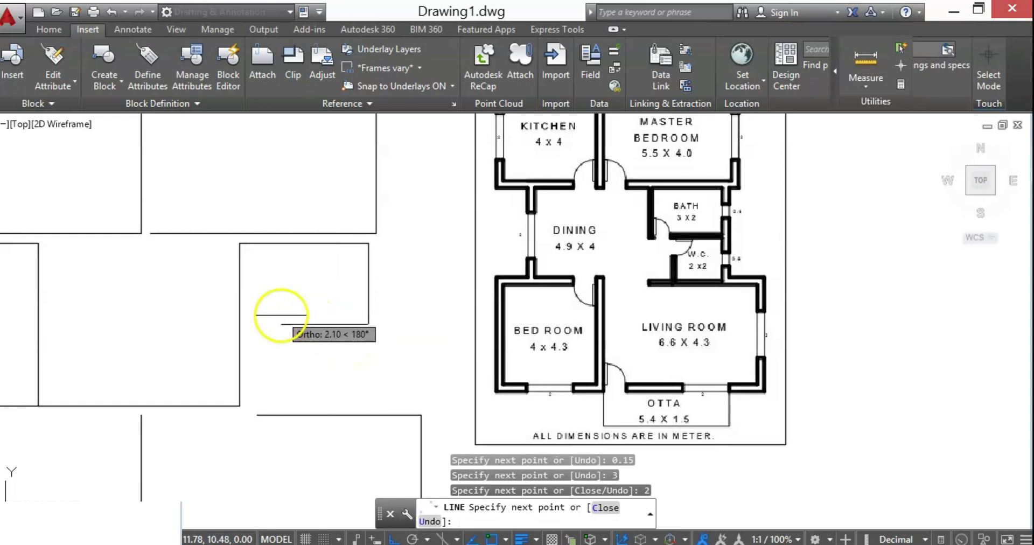
{"action": "left_click", "coordinate": [246, 324]}
{"action": "key", "text": "Return"}
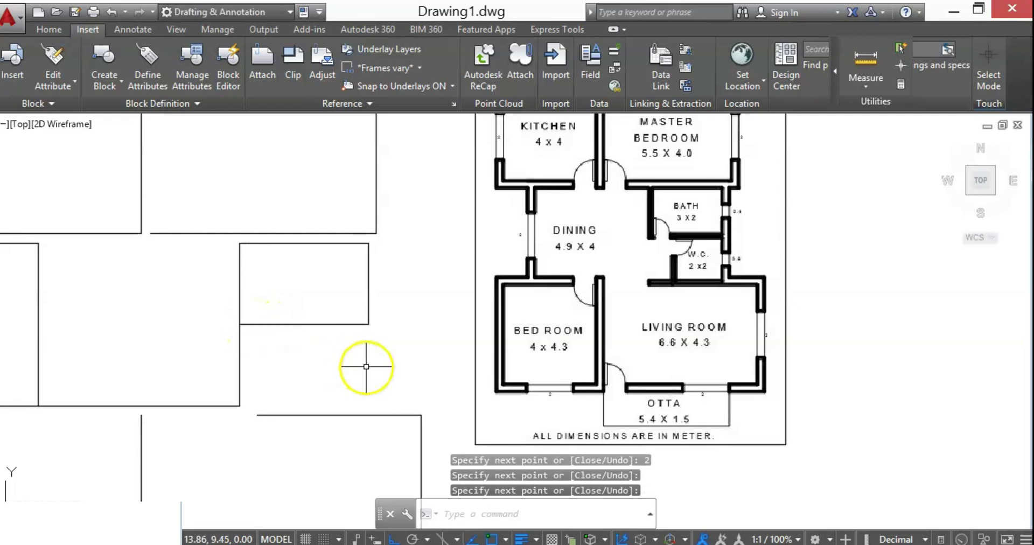
From the bath's lower-right corner, draw a 0.15 m wall offset downward and the W.C.'s 2 m right, 2 m bottom and left sides
{"action": "type", "text": "l"}
{"action": "key", "text": "Return"}
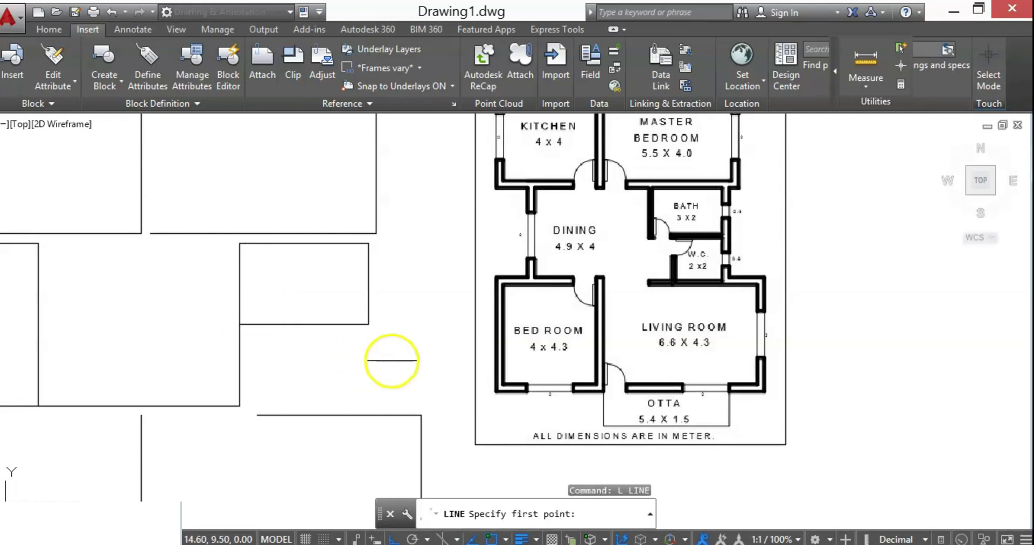
{"action": "left_click", "coordinate": [369, 325]}
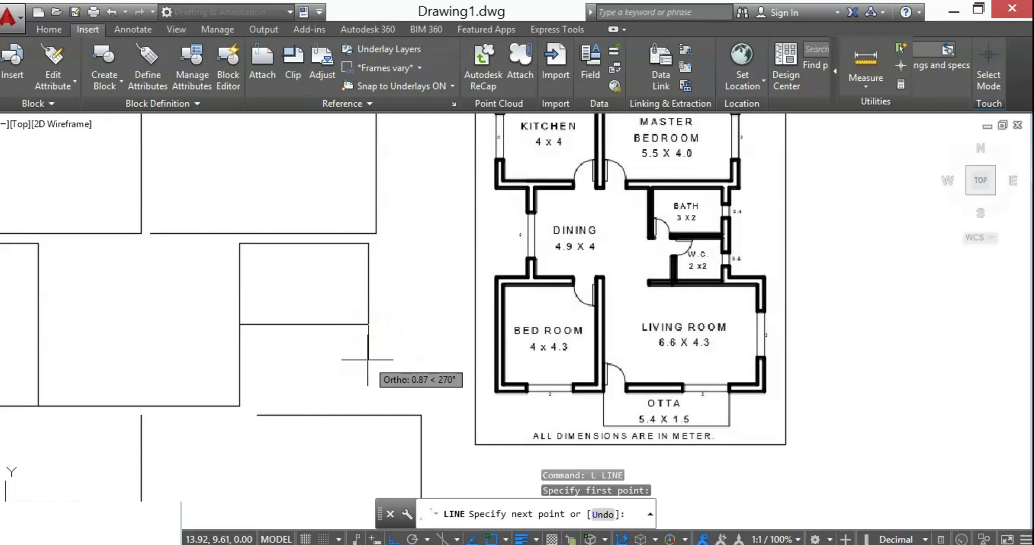
{"action": "type", "text": "0.15"}
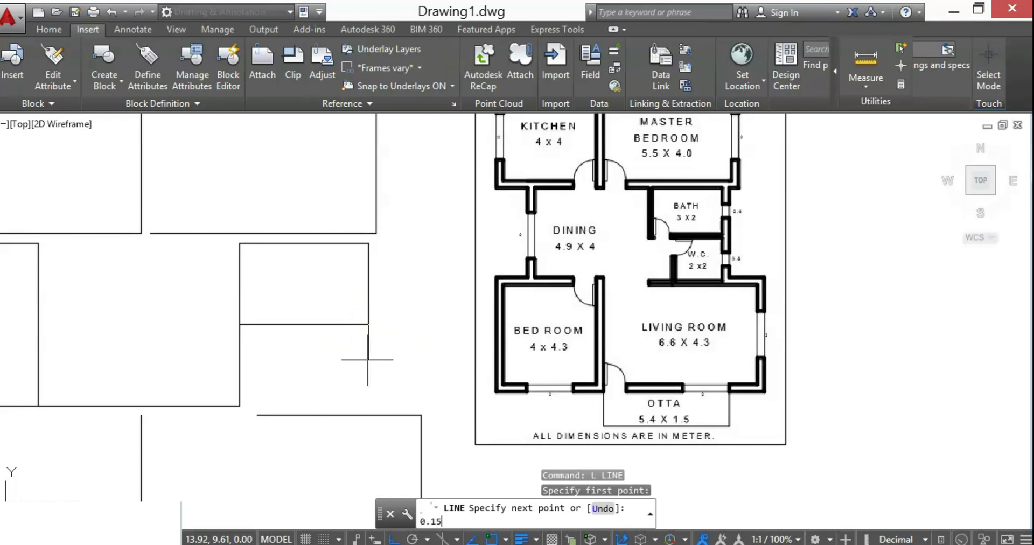
{"action": "key", "text": "Return"}
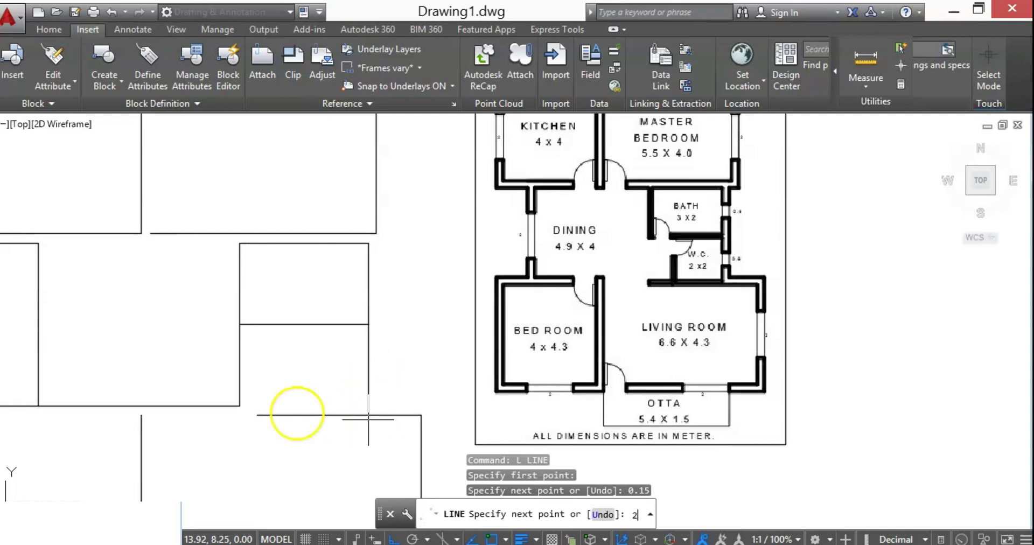
{"action": "key", "text": "Return"}
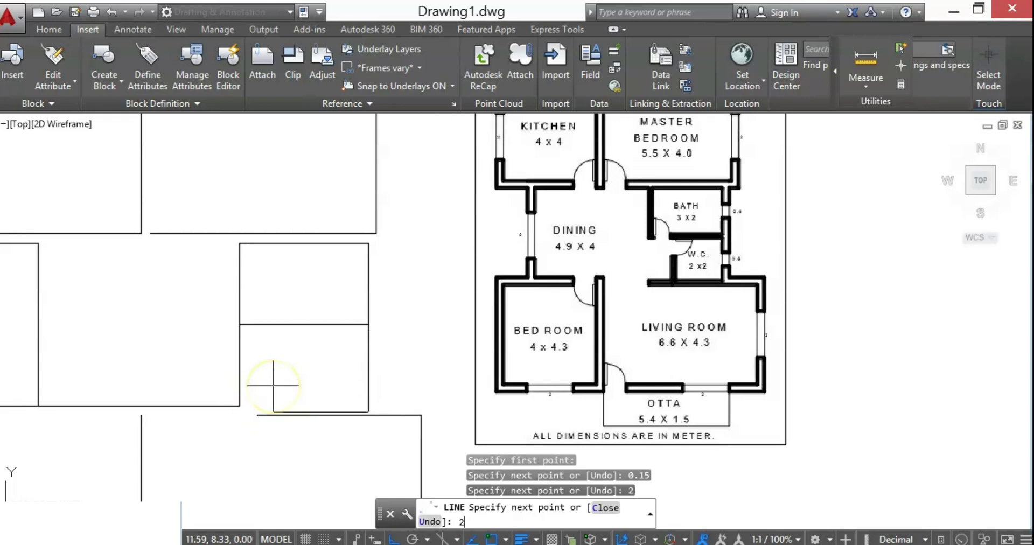
{"action": "key", "text": "Return"}
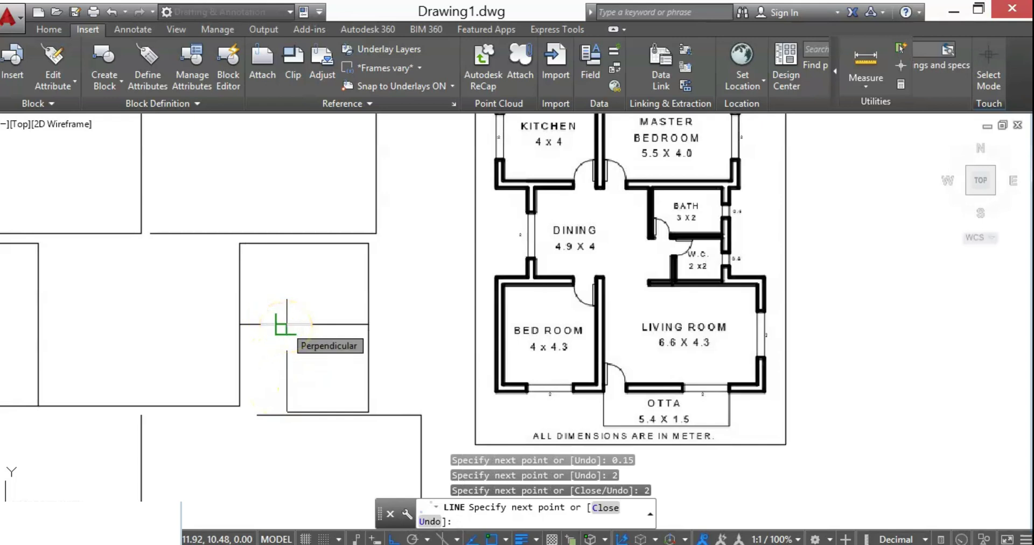
{"action": "key", "text": "Escape"}
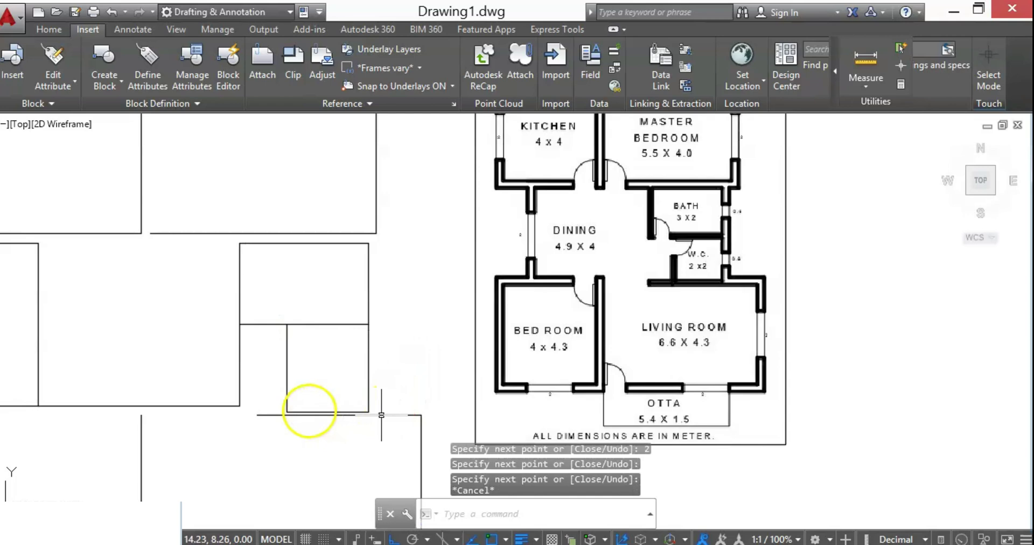
{"action": "scroll", "coordinate": [319, 349], "scroll_direction": "down", "scroll_amount": 2}
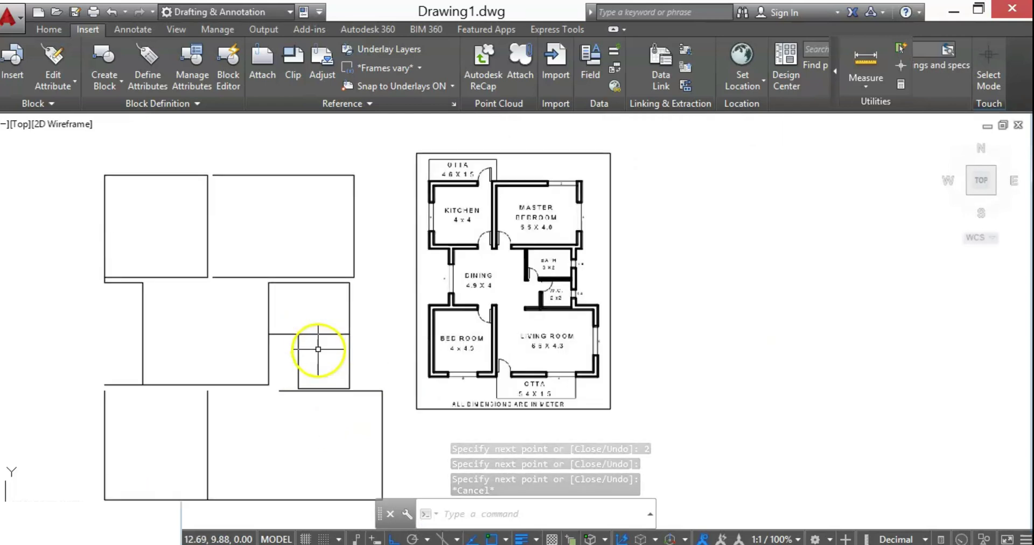
{"action": "scroll", "coordinate": [90, 284], "scroll_direction": "up", "scroll_amount": 4}
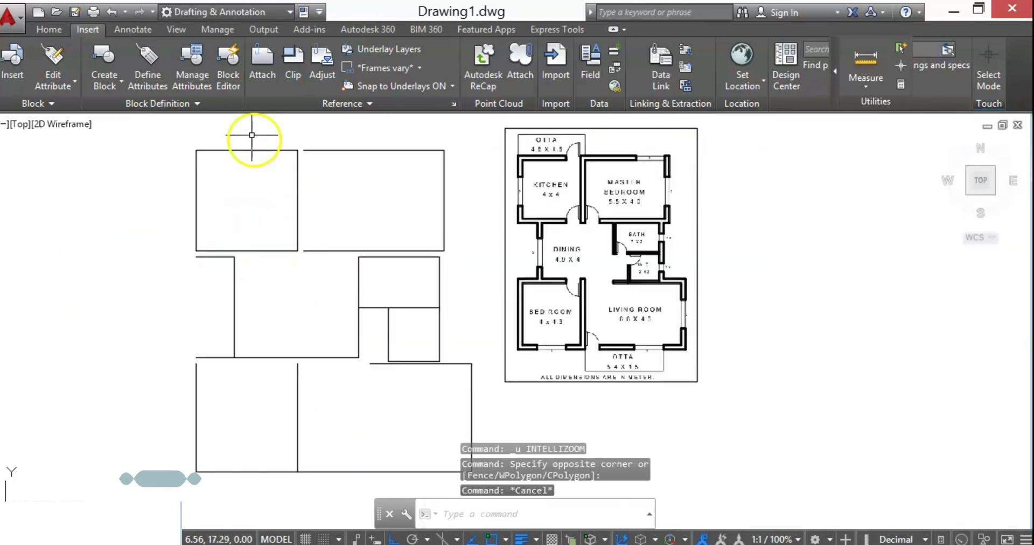
{"action": "scroll", "coordinate": [252, 135], "scroll_direction": "up", "scroll_amount": 2}
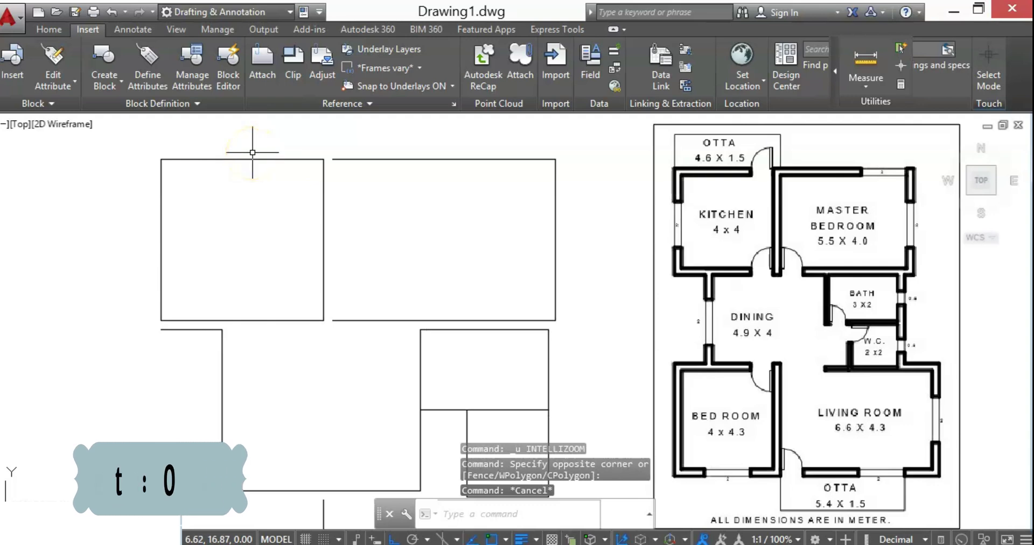
{"action": "type", "text": "o"}
{"action": "left_click", "coordinate": [250, 158]}
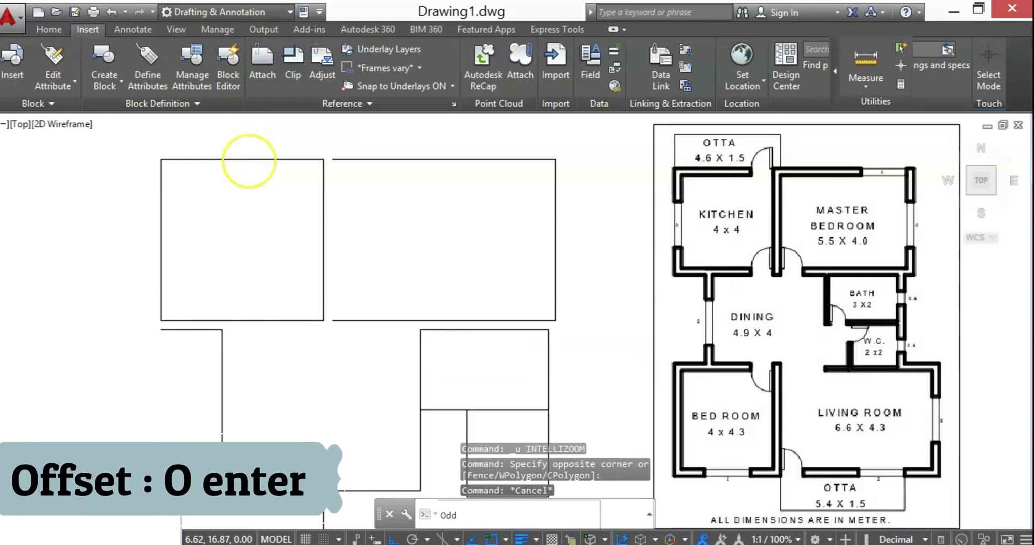
{"action": "type", "text": "dd"}
{"action": "key", "text": "Return"}
{"action": "key", "text": "Escape"}
{"action": "key", "text": "Escape"}
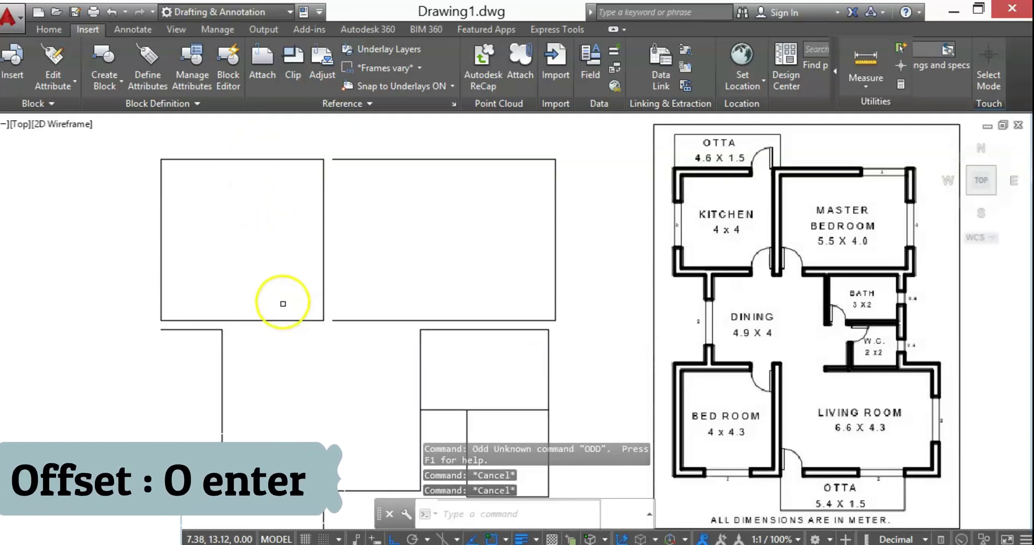
Offset the kitchen's top, left and right sides outward by 0.23 m
{"action": "type", "text": "off"}
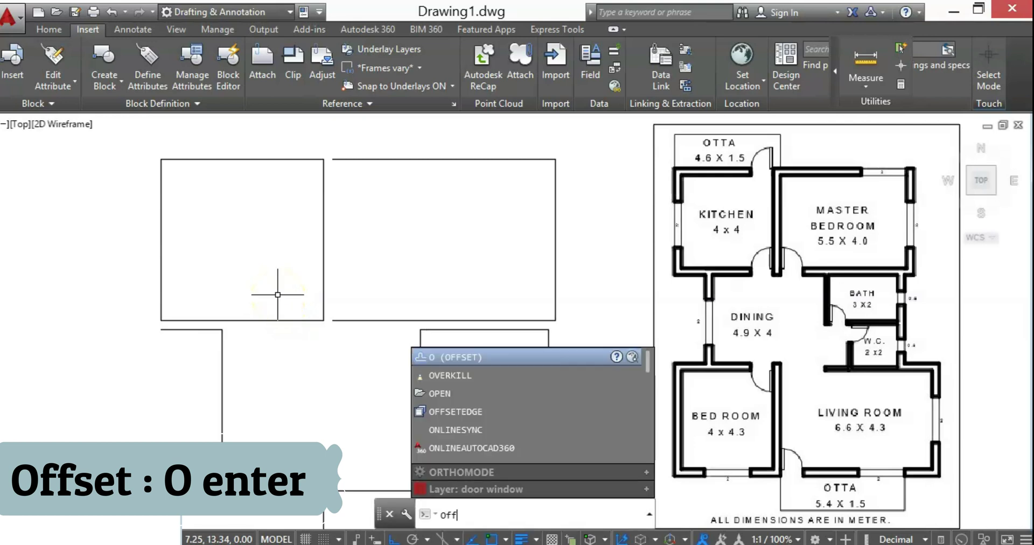
{"action": "key", "text": "Return"}
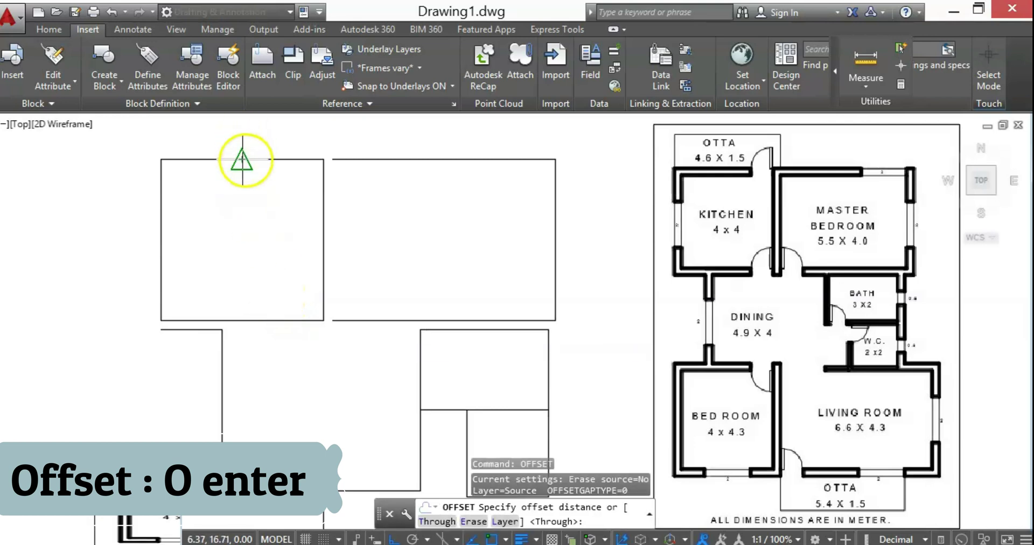
{"action": "left_click", "coordinate": [242, 160]}
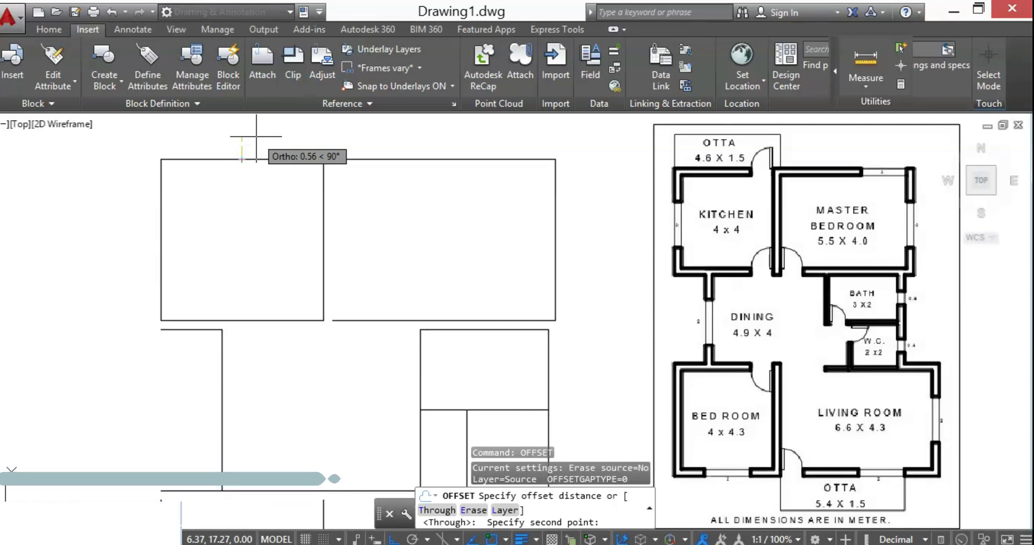
{"action": "type", "text": "0.23"}
{"action": "key", "text": "Return"}
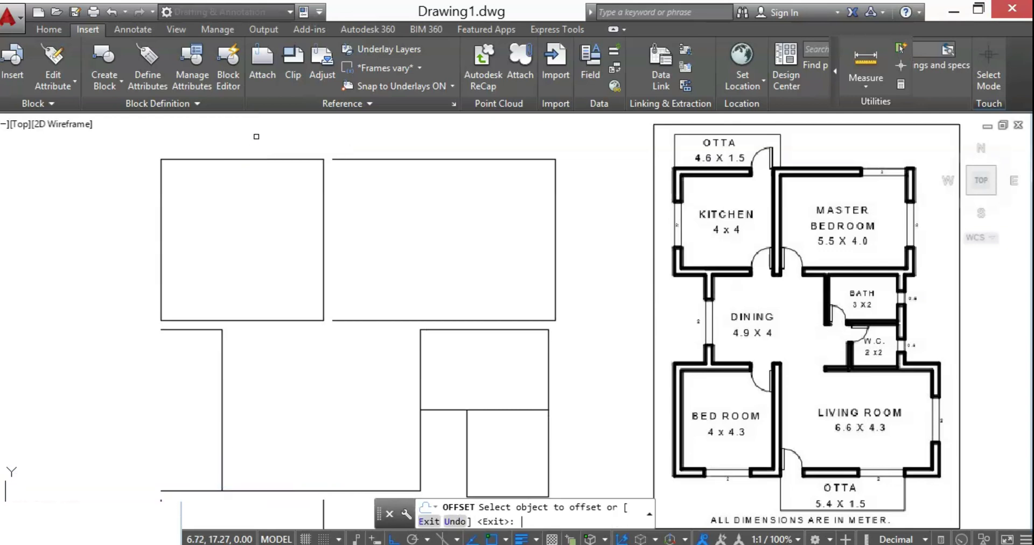
{"action": "left_click", "coordinate": [207, 158]}
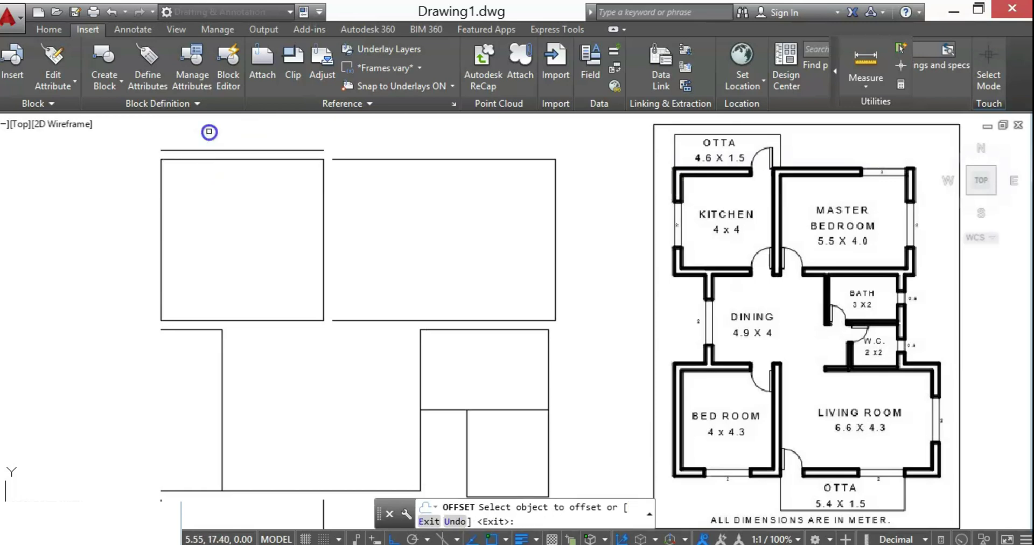
{"action": "left_click", "coordinate": [208, 131]}
{"action": "left_click", "coordinate": [158, 238]}
{"action": "left_click", "coordinate": [111, 238]}
{"action": "left_click", "coordinate": [322, 225]}
{"action": "left_click", "coordinate": [380, 225]}
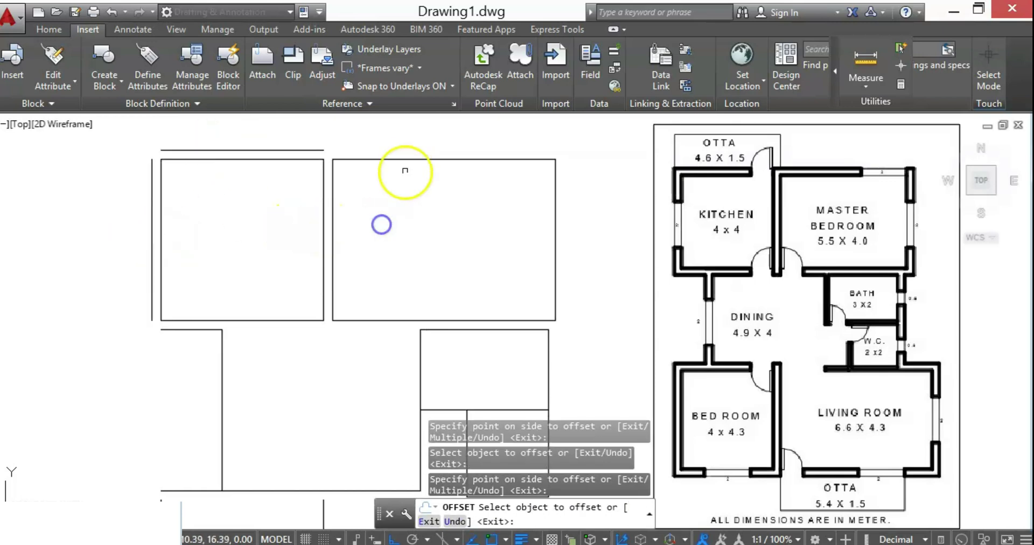
Offset the master bedroom's top, right and bottom sides outward by the same 0.23 m
{"action": "left_click", "coordinate": [402, 159]}
{"action": "left_click", "coordinate": [397, 143]}
{"action": "left_click", "coordinate": [583, 248]}
{"action": "left_click", "coordinate": [555, 259]}
{"action": "left_click", "coordinate": [580, 258]}
{"action": "left_click", "coordinate": [512, 320]}
{"action": "left_click", "coordinate": [513, 326]}
Offset the kitchen's bottom side and the dining room's left and bottom sides outward by 0.23 m
{"action": "left_click", "coordinate": [254, 321]}
{"action": "left_click", "coordinate": [247, 350]}
{"action": "left_click", "coordinate": [224, 363]}
{"action": "left_click", "coordinate": [221, 366]}
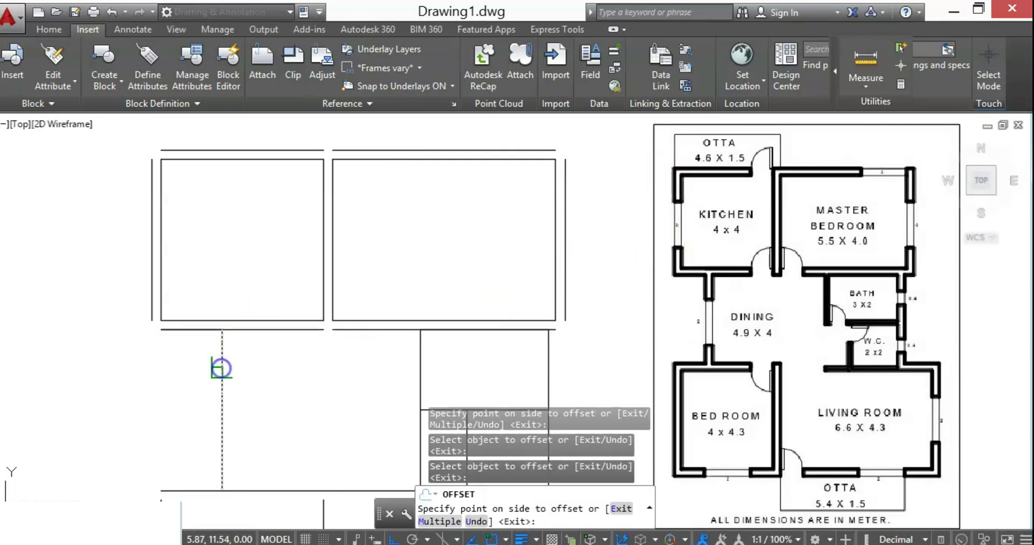
{"action": "left_click", "coordinate": [194, 365]}
{"action": "scroll", "coordinate": [259, 328], "scroll_direction": "down", "scroll_amount": 2}
{"action": "scroll", "coordinate": [242, 363], "scroll_direction": "up", "scroll_amount": 2}
{"action": "left_click", "coordinate": [256, 361]}
{"action": "left_click", "coordinate": [241, 362]}
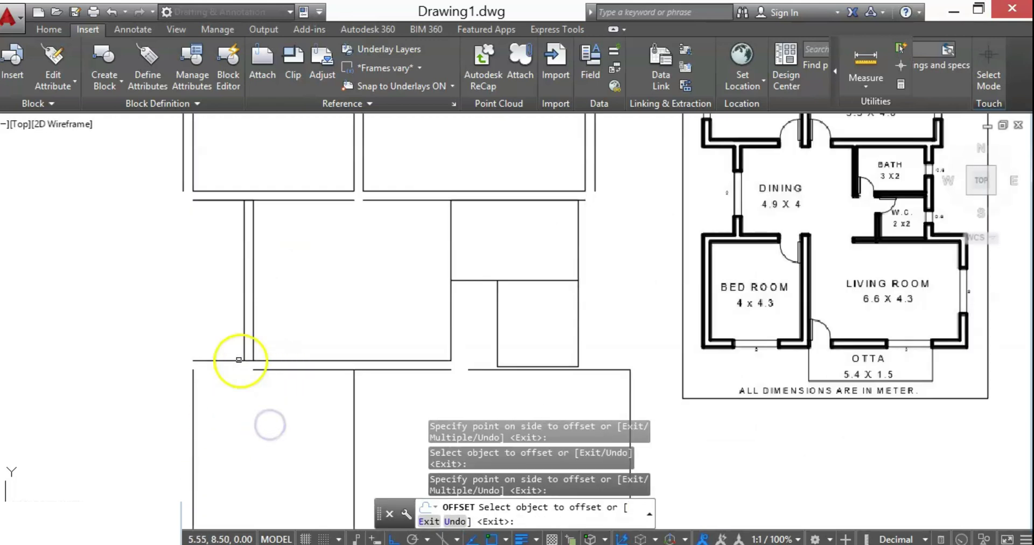
Offset the bedroom's left and bottom sides outward by 0.23 m
{"action": "scroll", "coordinate": [231, 383], "scroll_direction": "down", "scroll_amount": 3}
{"action": "left_click", "coordinate": [242, 369]}
{"action": "left_click", "coordinate": [216, 371]}
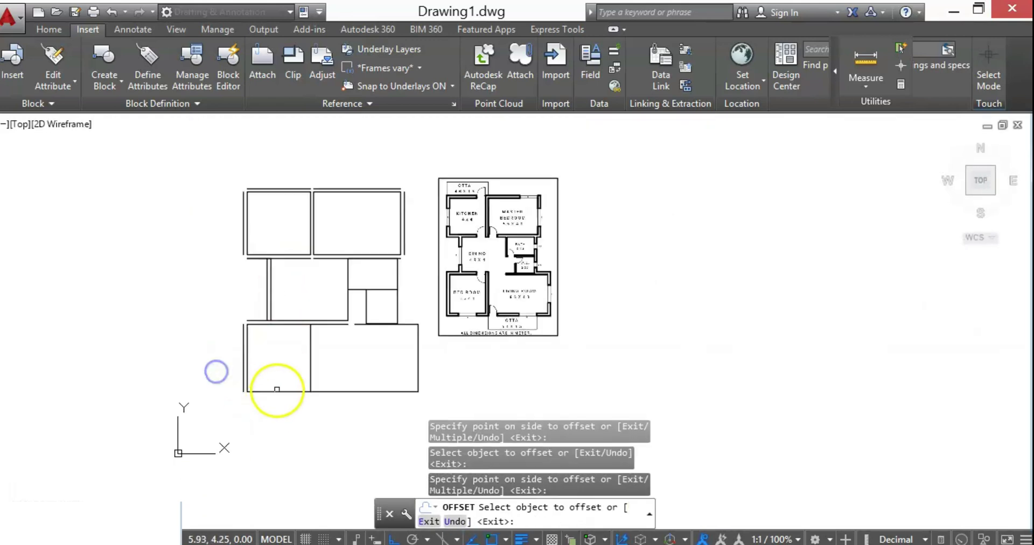
{"action": "scroll", "coordinate": [280, 396], "scroll_direction": "up", "scroll_amount": 3}
{"action": "left_click", "coordinate": [287, 393]}
{"action": "left_click", "coordinate": [286, 425]}
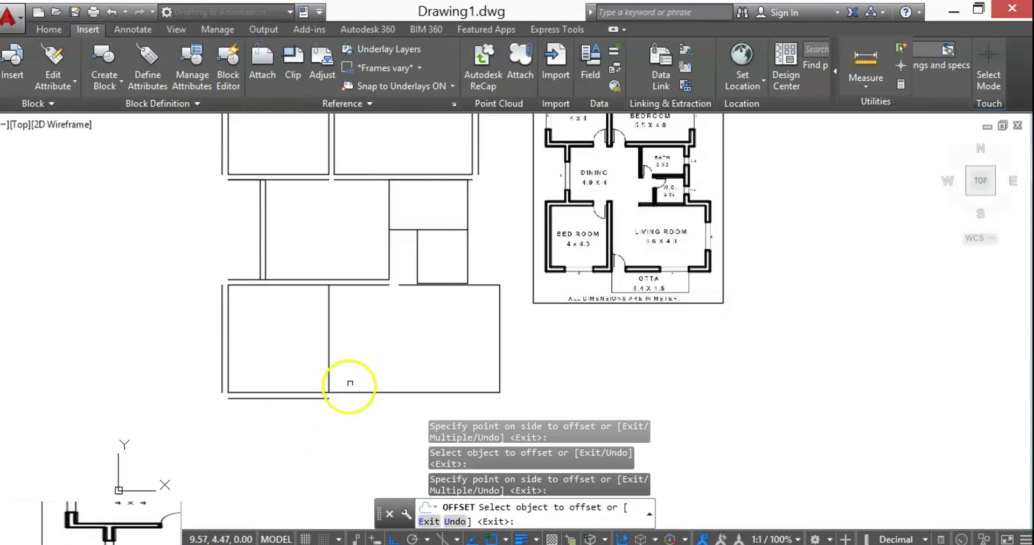
Offset the bedroom's right side and the living room's bottom and right sides outward by 0.23 m
{"action": "left_click", "coordinate": [328, 355]}
{"action": "left_click", "coordinate": [357, 379]}
{"action": "left_click", "coordinate": [358, 392]}
{"action": "left_click", "coordinate": [361, 438]}
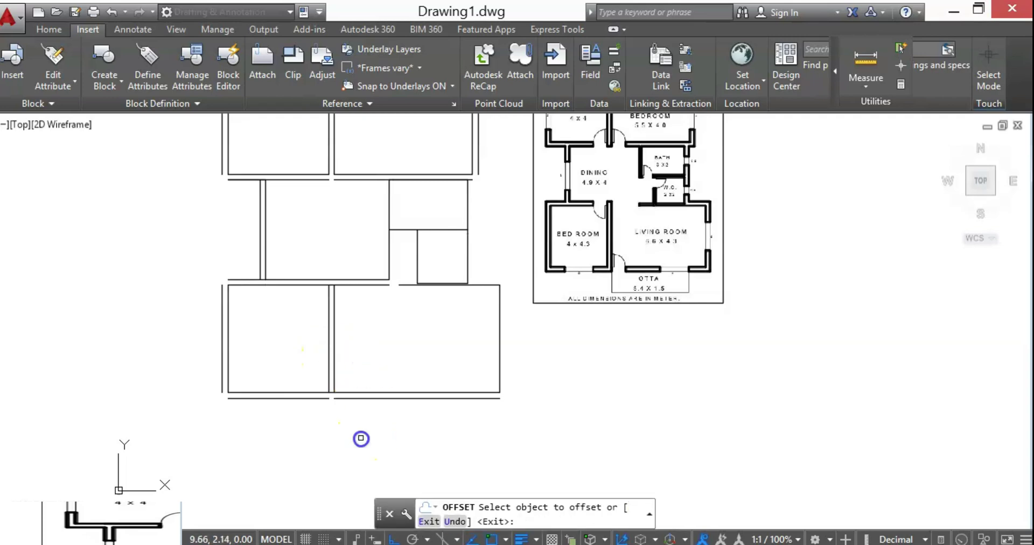
{"action": "left_click", "coordinate": [500, 364]}
{"action": "left_click", "coordinate": [529, 351]}
Offset the living room's top side and the right sides of the bath and W.C. outward by 0.23 m, ending the Offset command
{"action": "scroll", "coordinate": [494, 262], "scroll_direction": "up", "scroll_amount": 3}
{"action": "left_click", "coordinate": [466, 322]}
{"action": "left_click", "coordinate": [466, 268]}
{"action": "scroll", "coordinate": [433, 307], "scroll_direction": "down", "scroll_amount": 3}
{"action": "left_click", "coordinate": [426, 197]}
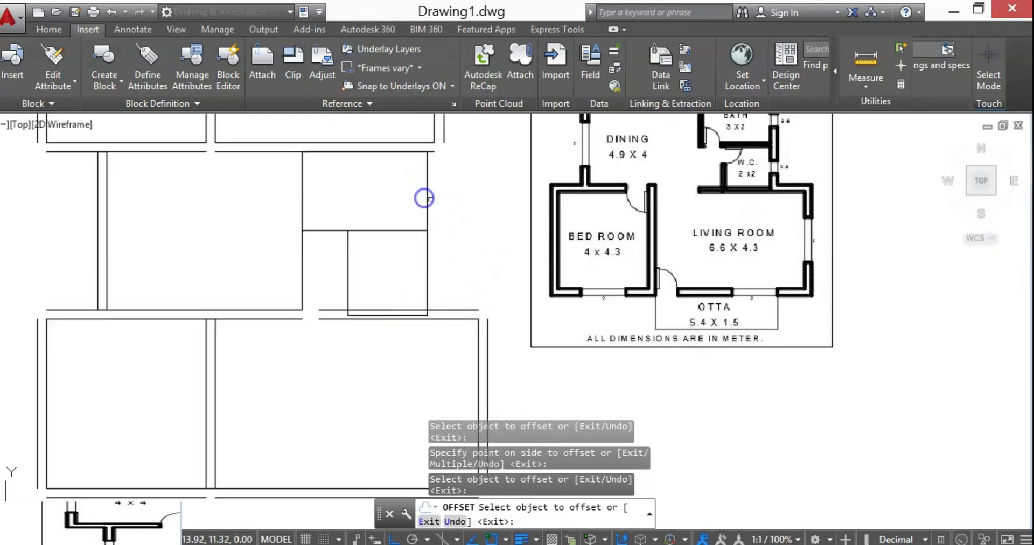
{"action": "left_click", "coordinate": [447, 206]}
{"action": "left_click", "coordinate": [429, 271]}
{"action": "left_click", "coordinate": [451, 263]}
{"action": "scroll", "coordinate": [439, 345], "scroll_direction": "down", "scroll_amount": 4}
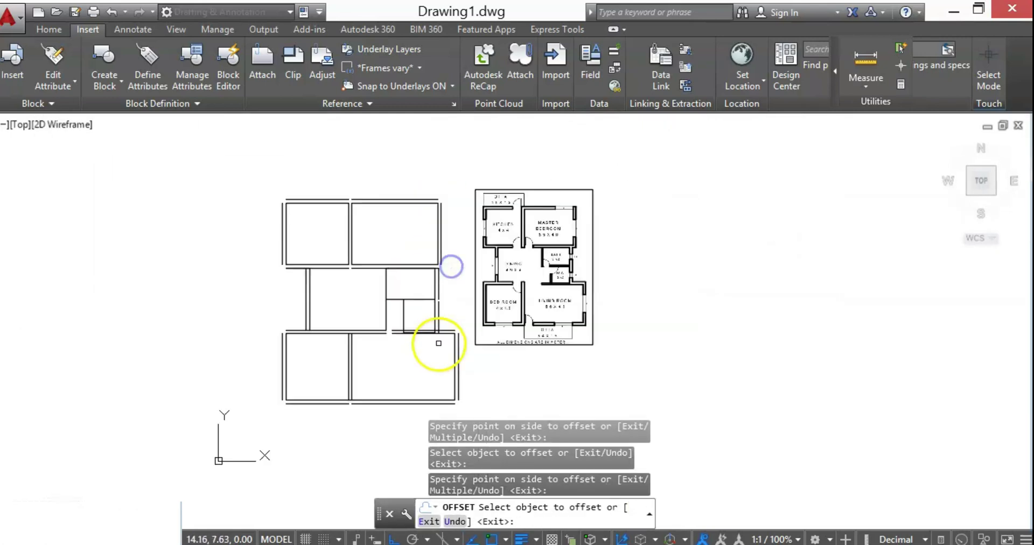
{"action": "scroll", "coordinate": [445, 293], "scroll_direction": "up", "scroll_amount": 4}
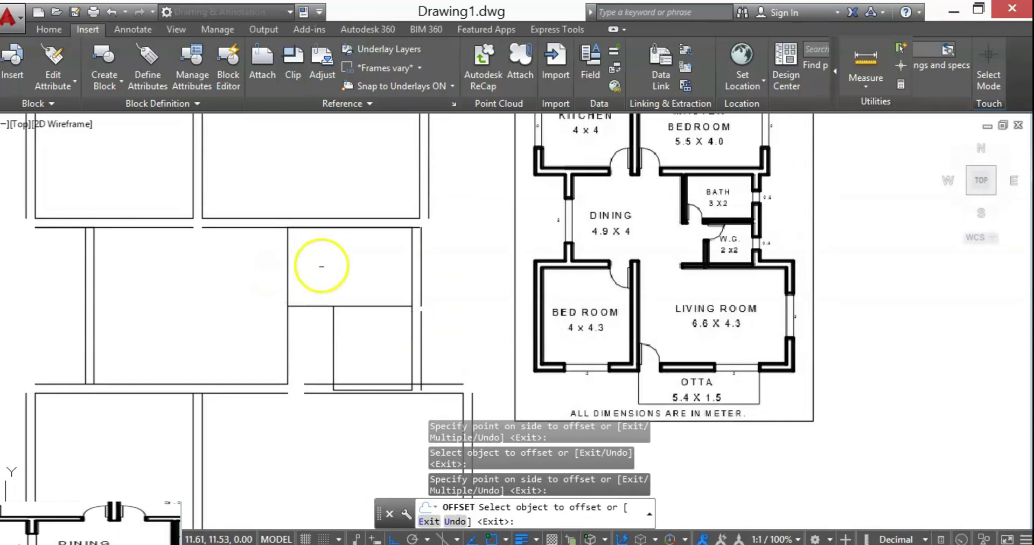
{"action": "scroll", "coordinate": [362, 268], "scroll_direction": "down", "scroll_amount": 2}
{"action": "key", "text": "Return"}
{"action": "scroll", "coordinate": [608, 219], "scroll_direction": "up", "scroll_amount": 2}
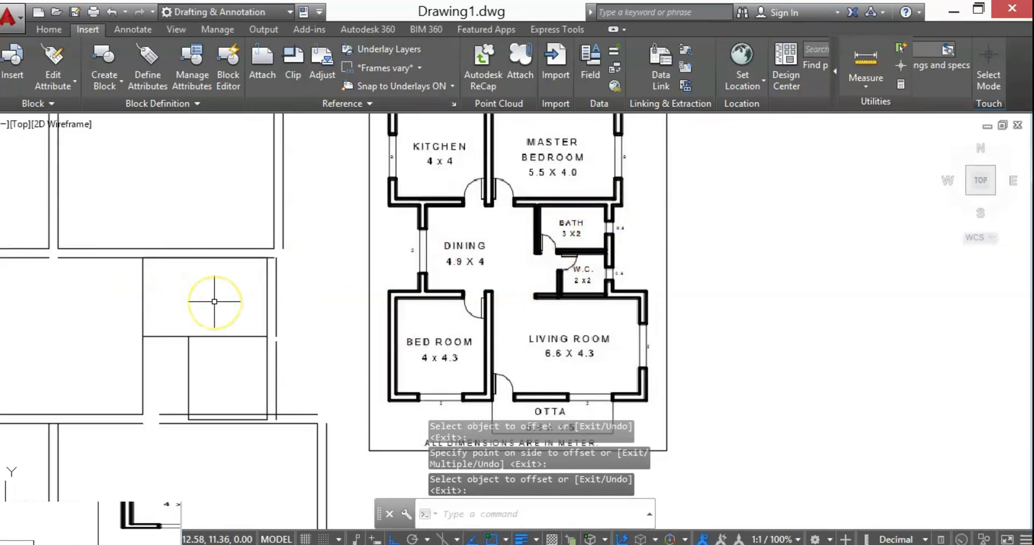
Offset the dining room's right side 0.15 m leftward to form the bath's partition wall
{"action": "type", "text": "o"}
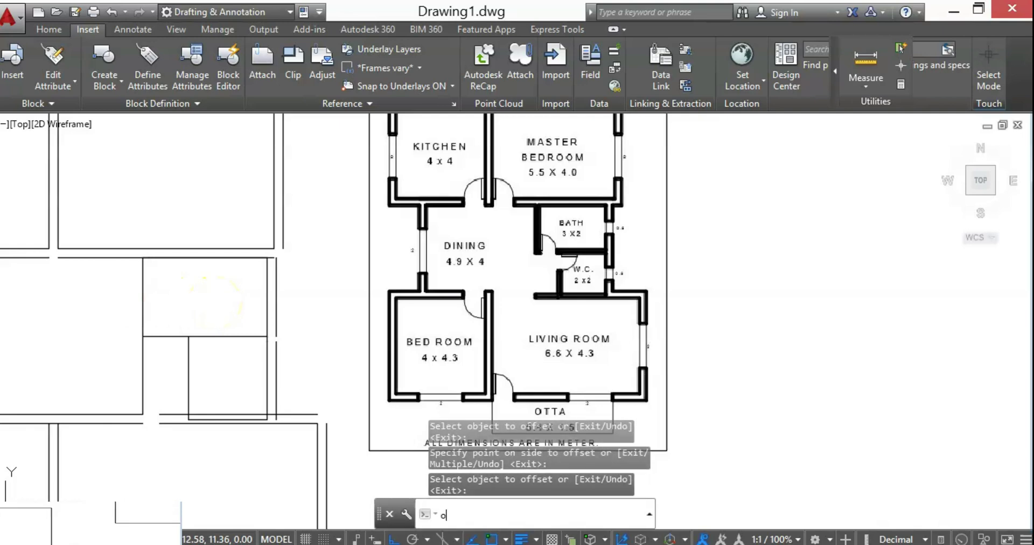
{"action": "type", "text": "ff"}
{"action": "key", "text": "Return"}
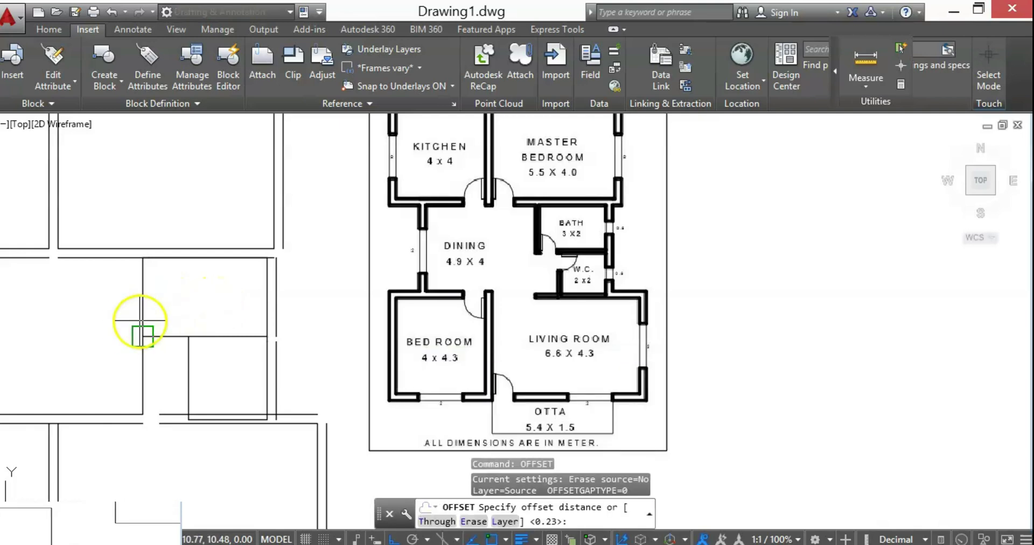
{"action": "left_click", "coordinate": [143, 337]}
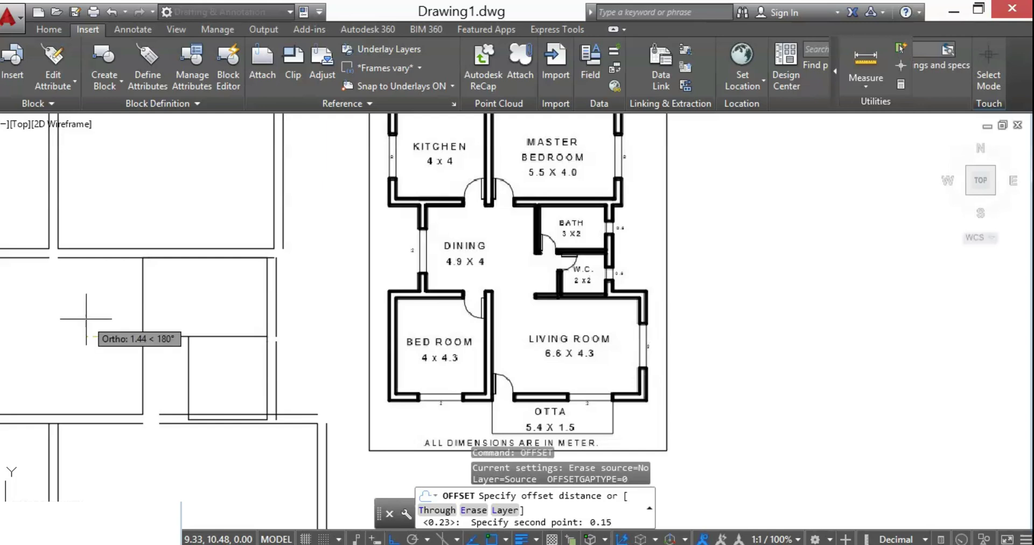
{"action": "left_click", "coordinate": [115, 317]}
{"action": "left_click", "coordinate": [142, 322]}
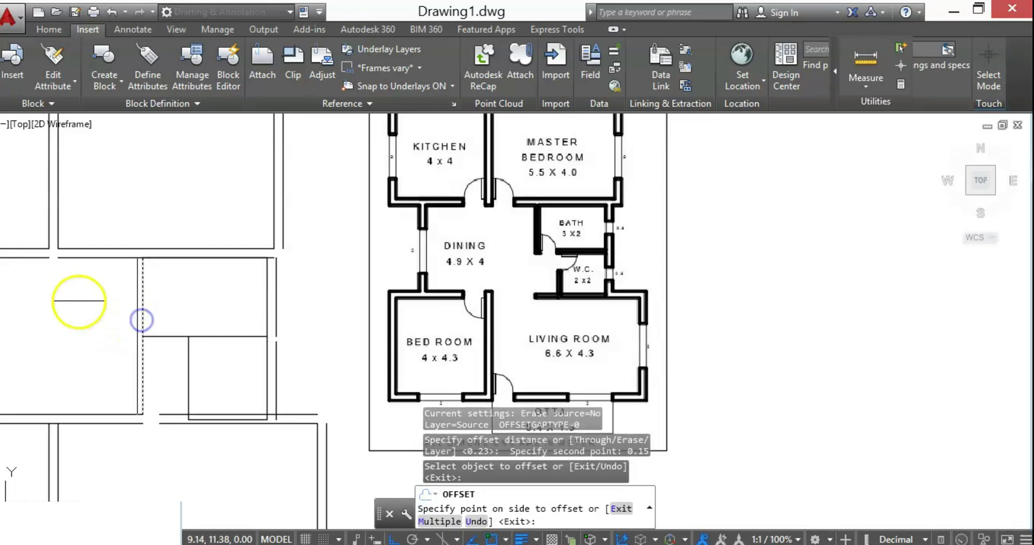
{"action": "left_click", "coordinate": [76, 300]}
Offset the bath's bottom side upward and the W.C.'s left side rightward by 0.15 m, ending the Offset command
{"action": "left_click", "coordinate": [234, 337]}
{"action": "left_click", "coordinate": [231, 301]}
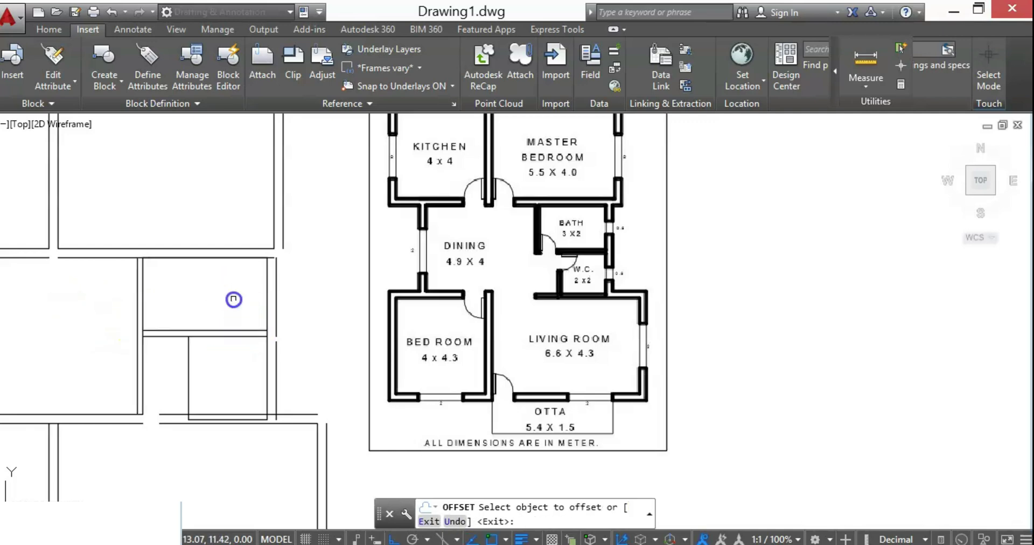
{"action": "left_click", "coordinate": [189, 369]}
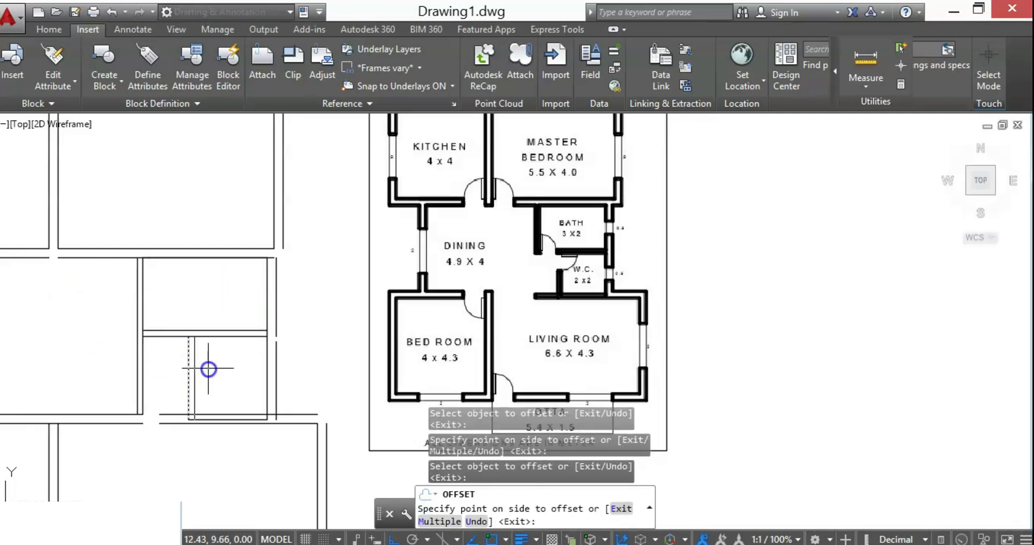
{"action": "left_click", "coordinate": [208, 369]}
{"action": "key", "text": "Return"}
Move the side walls and partitions of the dining room, bath and W.C. together 0.5 m to the left
{"action": "scroll", "coordinate": [251, 433], "scroll_direction": "up", "scroll_amount": 2}
{"action": "scroll", "coordinate": [373, 358], "scroll_direction": "down", "scroll_amount": 8}
{"action": "scroll", "coordinate": [282, 355], "scroll_direction": "up", "scroll_amount": 4}
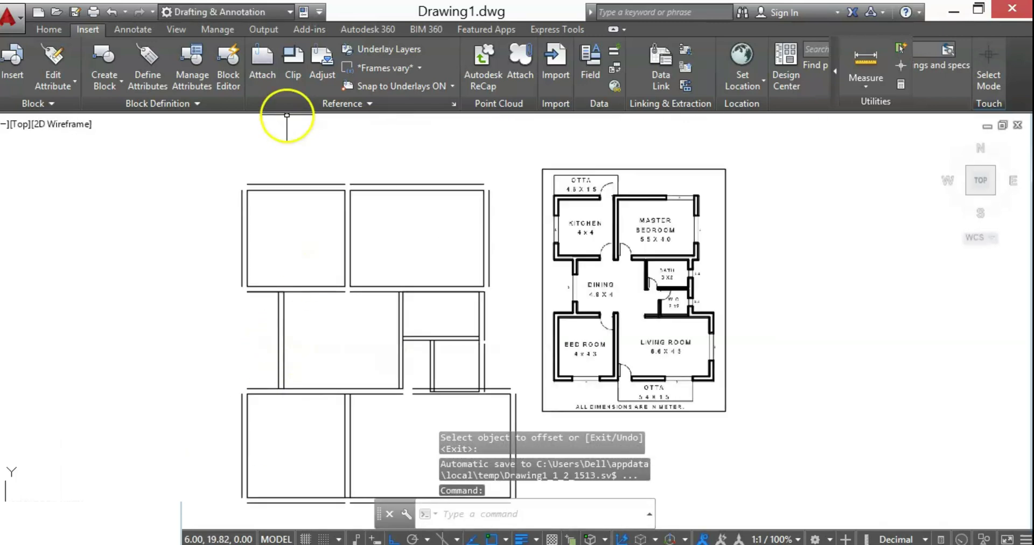
{"action": "scroll", "coordinate": [481, 337], "scroll_direction": "up", "scroll_amount": 2}
{"action": "left_click", "coordinate": [498, 380]}
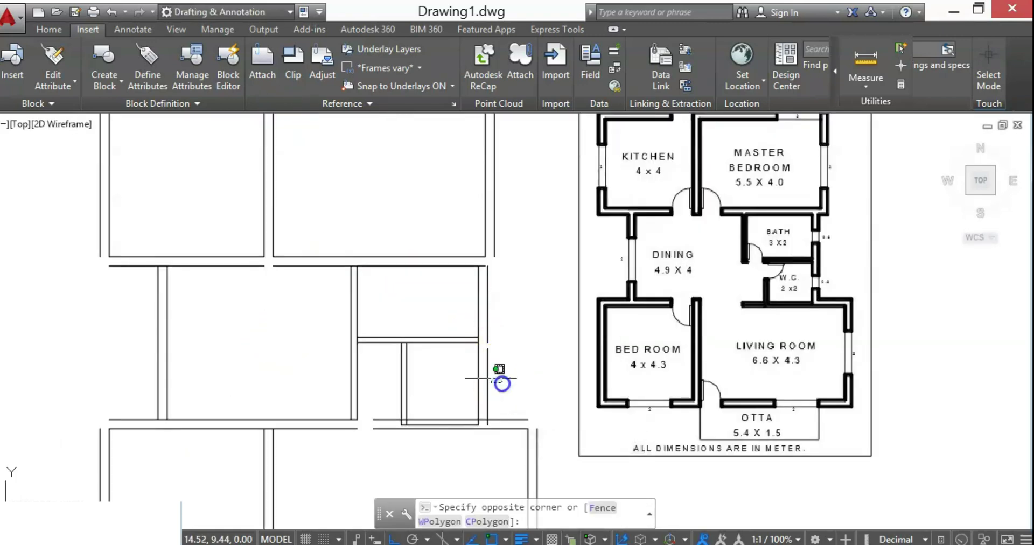
{"action": "left_click", "coordinate": [96, 306]}
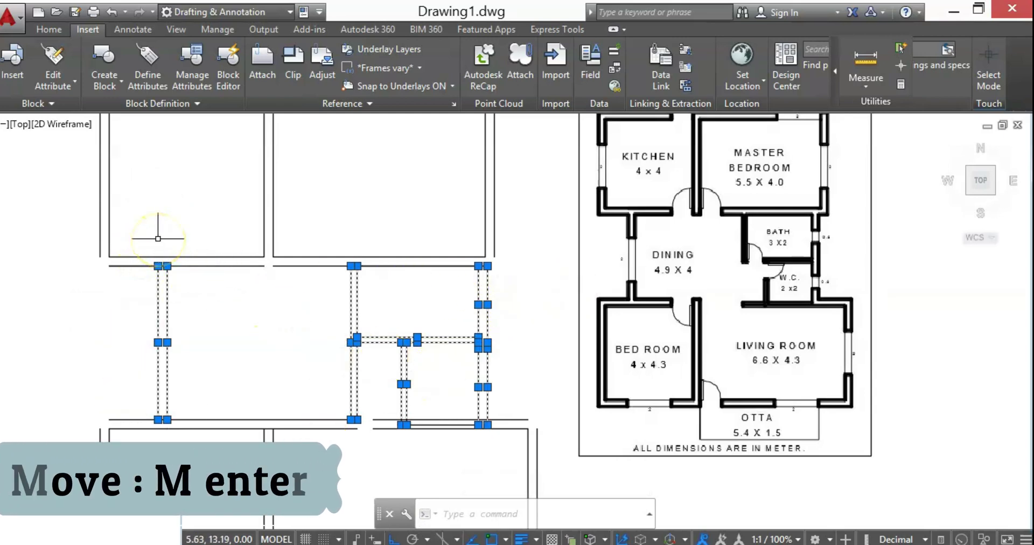
{"action": "type", "text": "m"}
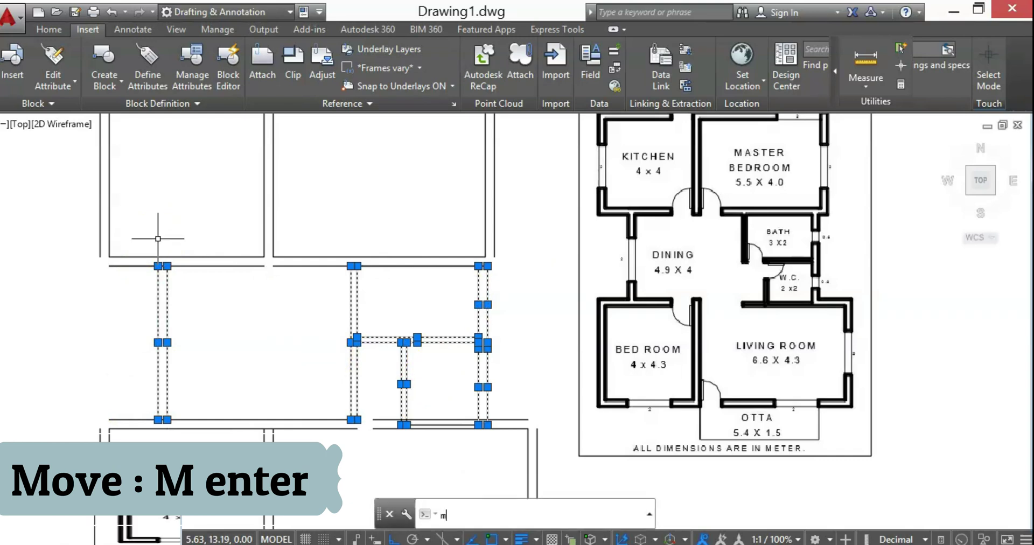
{"action": "key", "text": "Return"}
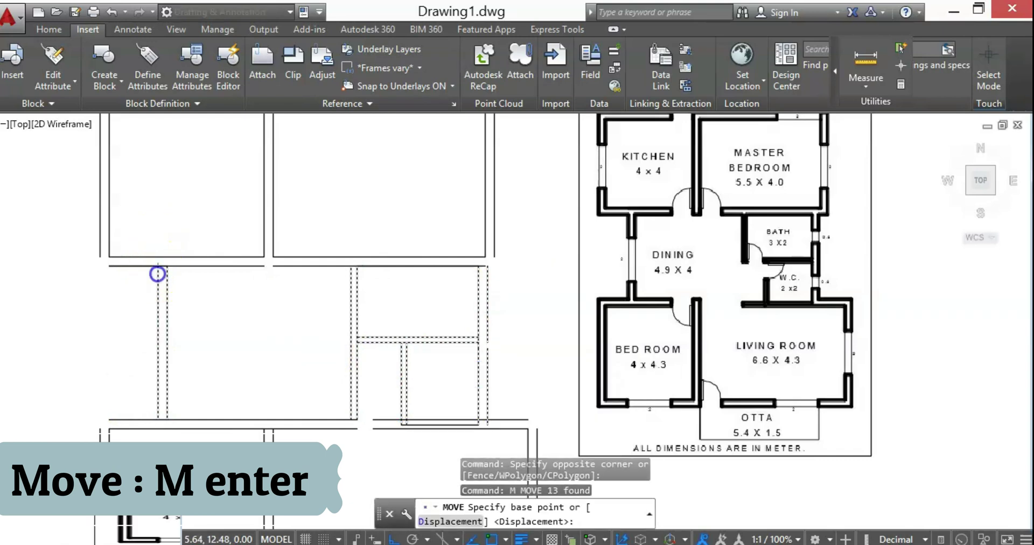
{"action": "left_click", "coordinate": [158, 273]}
{"action": "scroll", "coordinate": [155, 272], "scroll_direction": "up", "scroll_amount": 4}
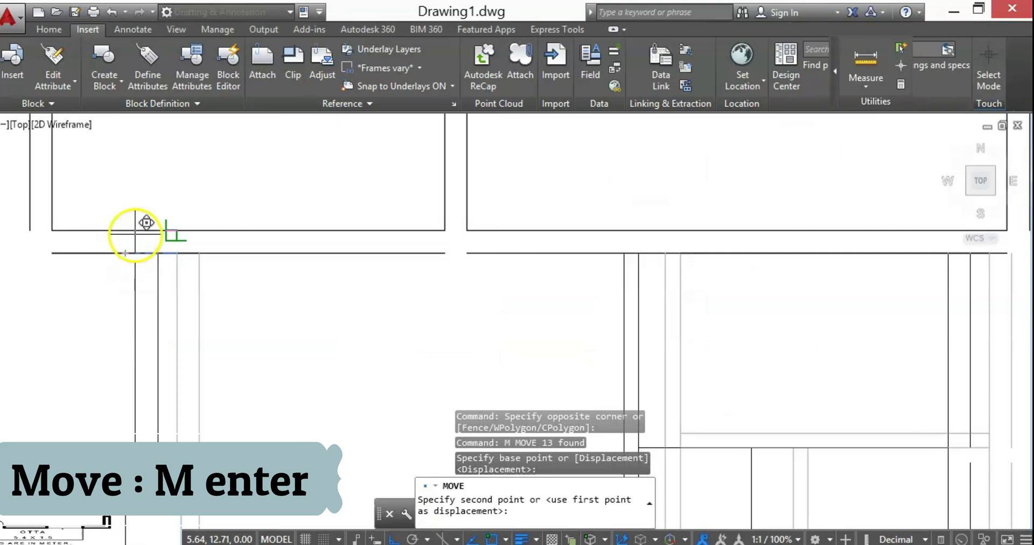
{"action": "scroll", "coordinate": [135, 235], "scroll_direction": "up", "scroll_amount": 2}
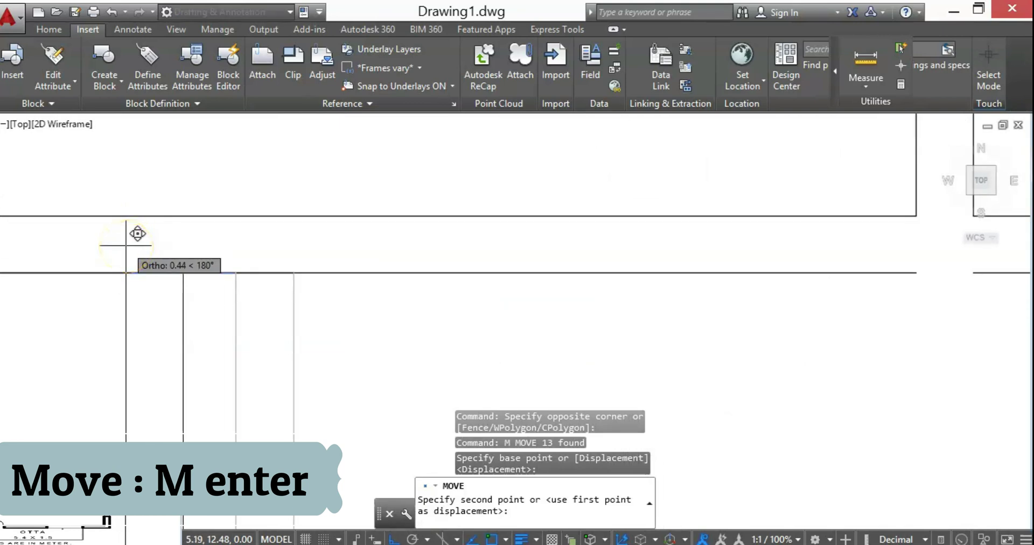
{"action": "type", "text": "0.4"}
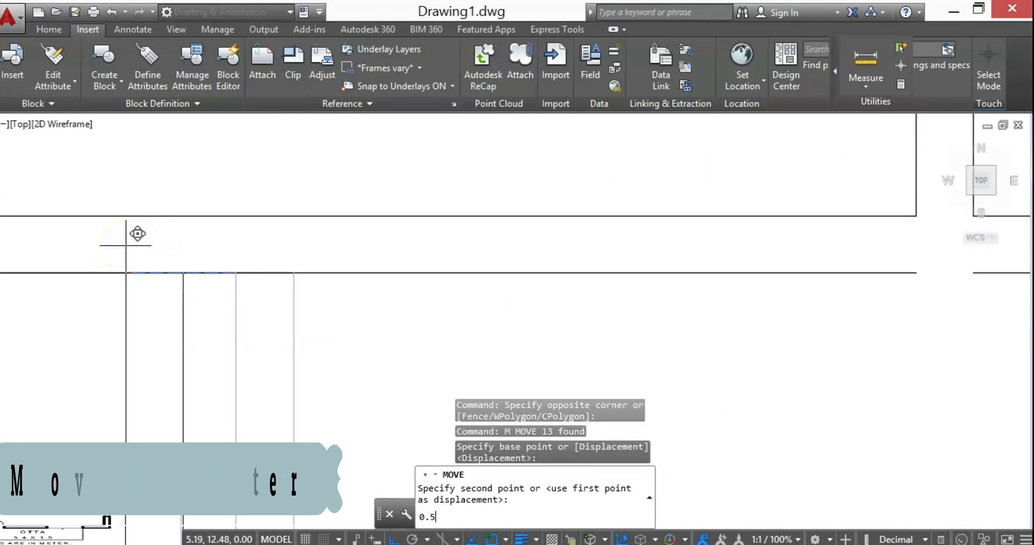
{"action": "key", "text": "Return"}
{"action": "scroll", "coordinate": [126, 245], "scroll_direction": "down", "scroll_amount": 5}
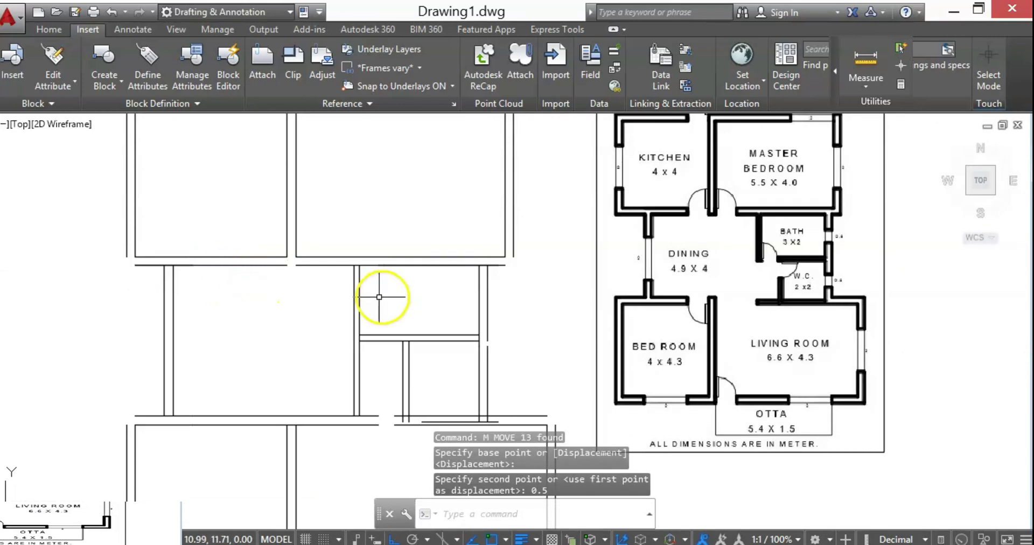
Erase the two leftover lines overlapping the master bedroom's lower wall above the bath
{"action": "scroll", "coordinate": [305, 321], "scroll_direction": "down", "scroll_amount": 2}
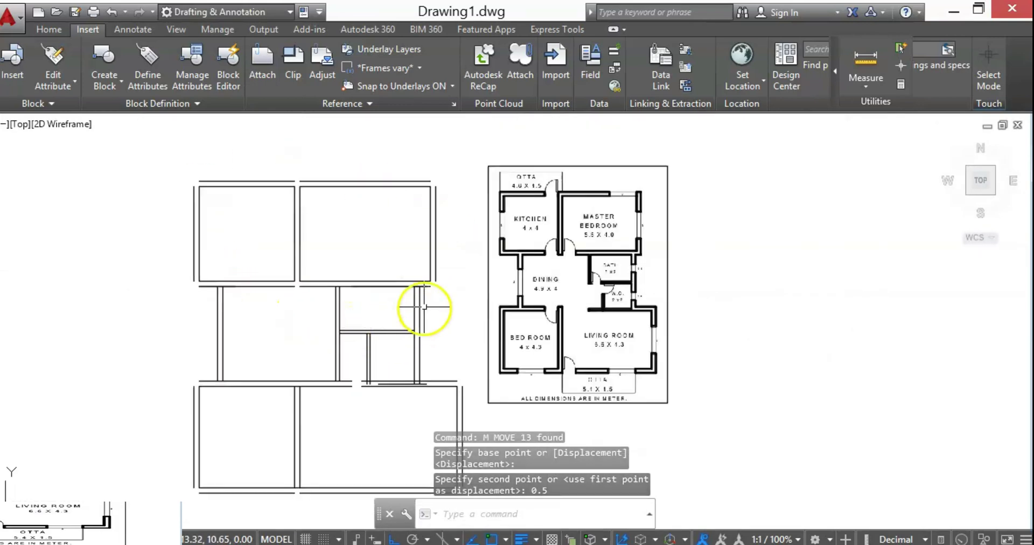
{"action": "scroll", "coordinate": [322, 226], "scroll_direction": "up", "scroll_amount": 4}
{"action": "left_click", "coordinate": [323, 226]}
{"action": "left_click", "coordinate": [434, 284]}
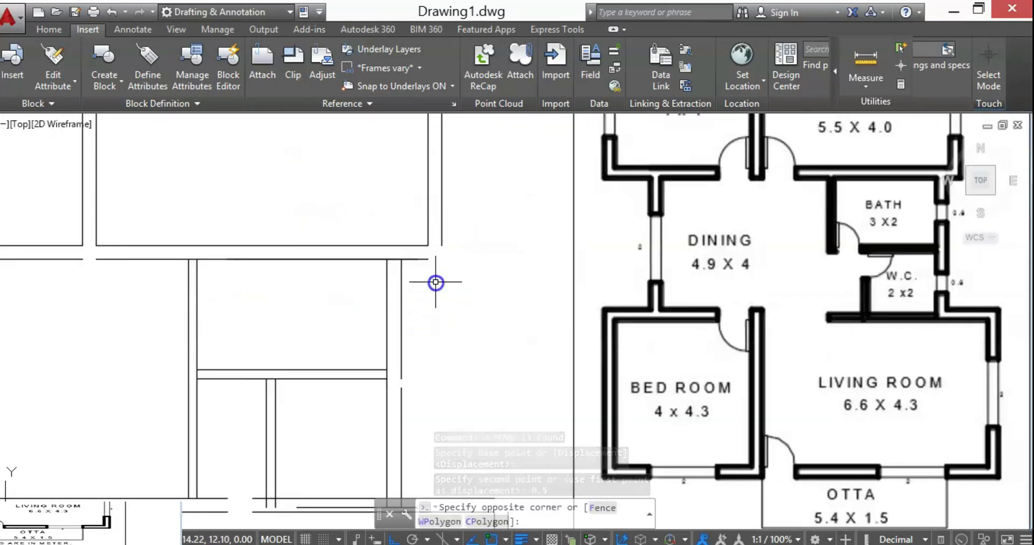
{"action": "left_click", "coordinate": [226, 210]}
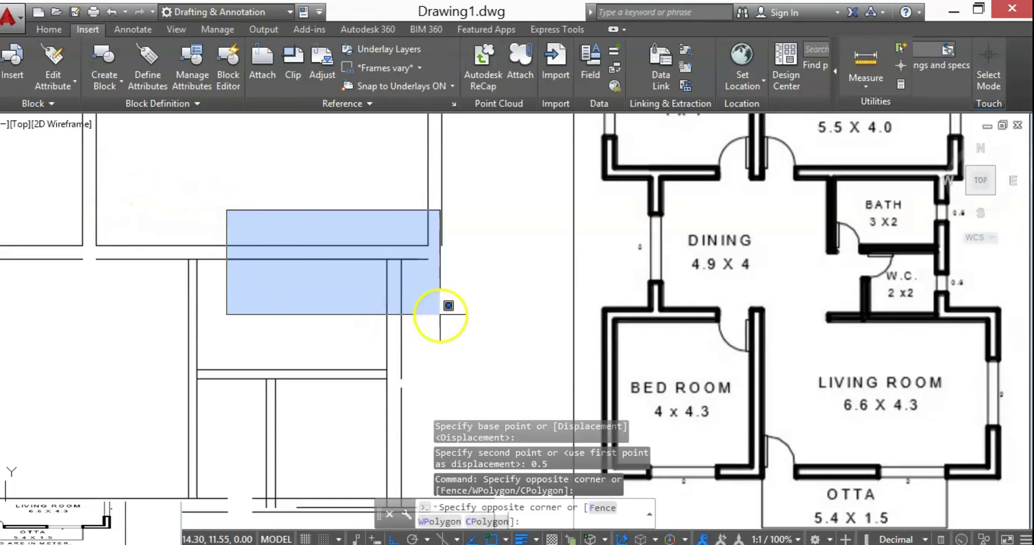
{"action": "left_click", "coordinate": [423, 308]}
{"action": "key", "text": "Delete"}
{"action": "scroll", "coordinate": [424, 308], "scroll_direction": "down", "scroll_amount": 3}
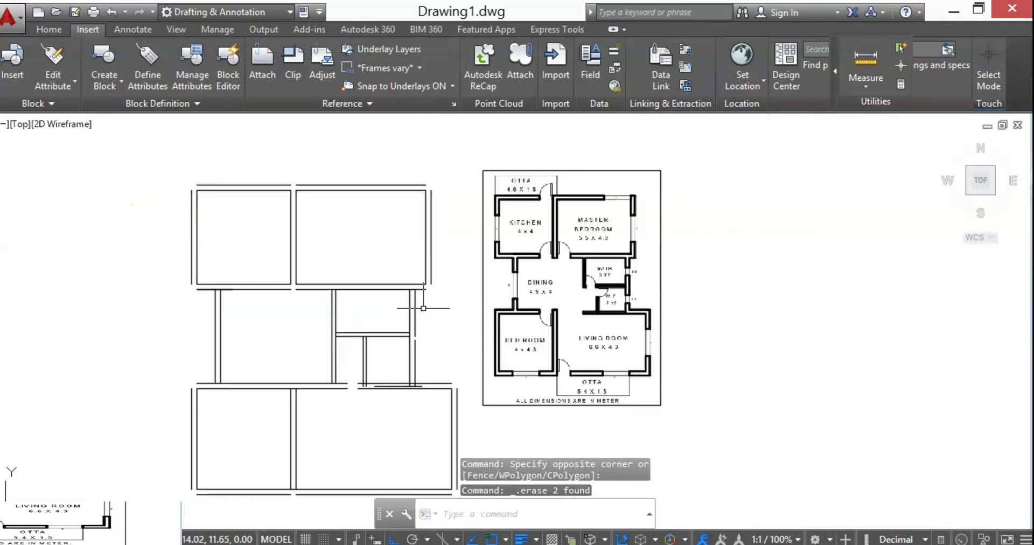
Erase the outer top wall line of the master bedroom
{"action": "scroll", "coordinate": [312, 270], "scroll_direction": "up", "scroll_amount": 4}
{"action": "scroll", "coordinate": [349, 250], "scroll_direction": "up", "scroll_amount": 2}
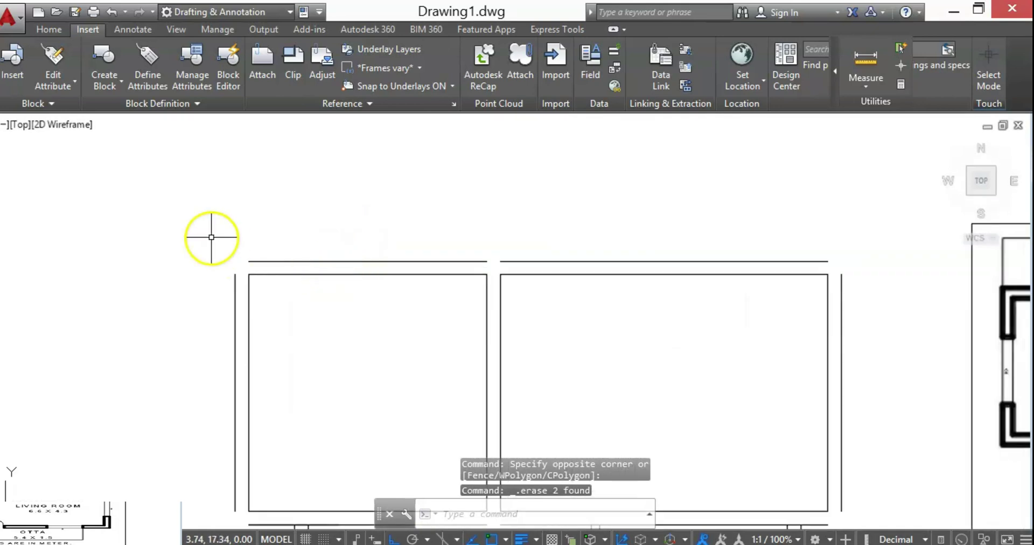
{"action": "left_click", "coordinate": [505, 263]}
{"action": "left_click", "coordinate": [497, 245]}
{"action": "key", "text": "Delete"}
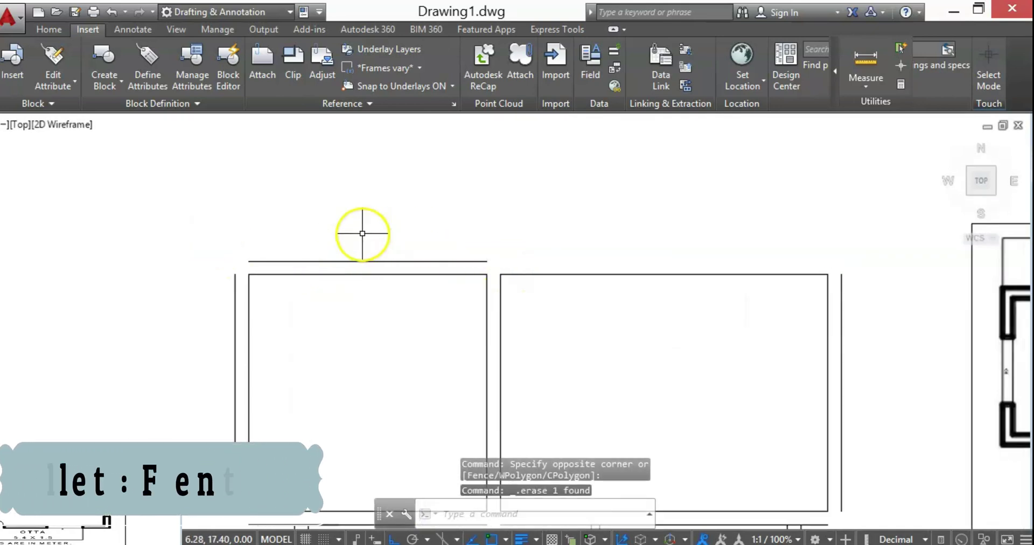
Fillet the kitchen's outer top line with its outer left line and with the master bedroom's outer right line
{"action": "type", "text": "fil"}
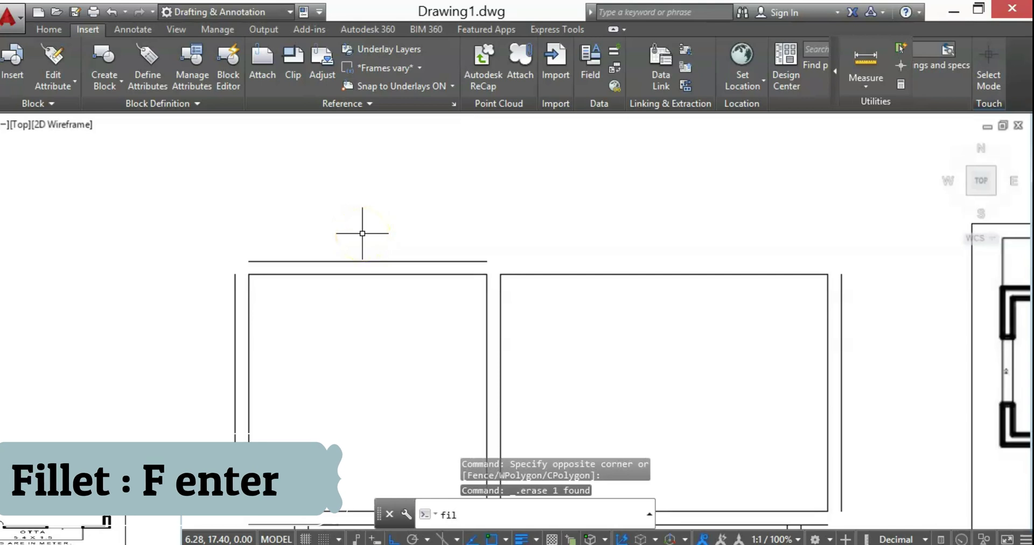
{"action": "key", "text": "Return"}
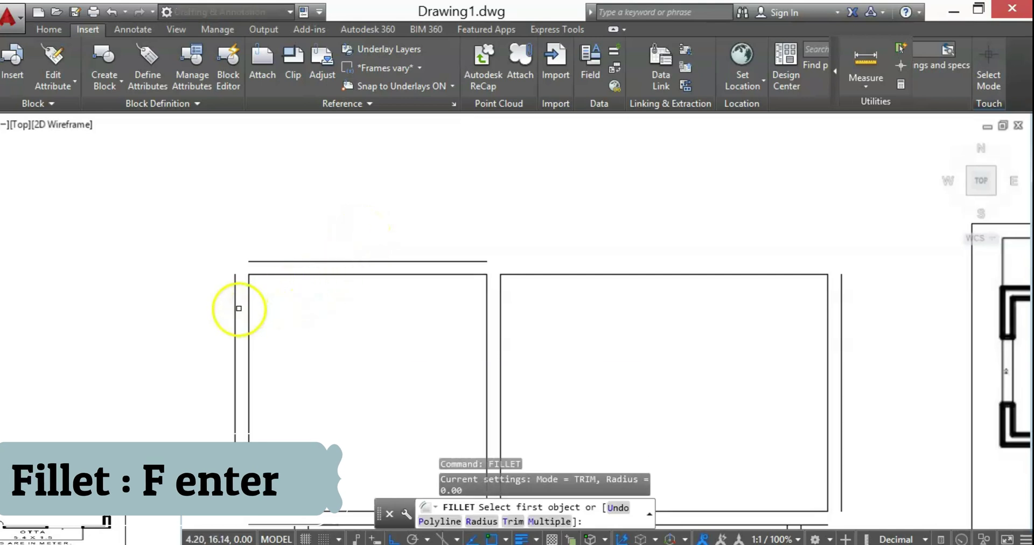
{"action": "left_click", "coordinate": [234, 309]}
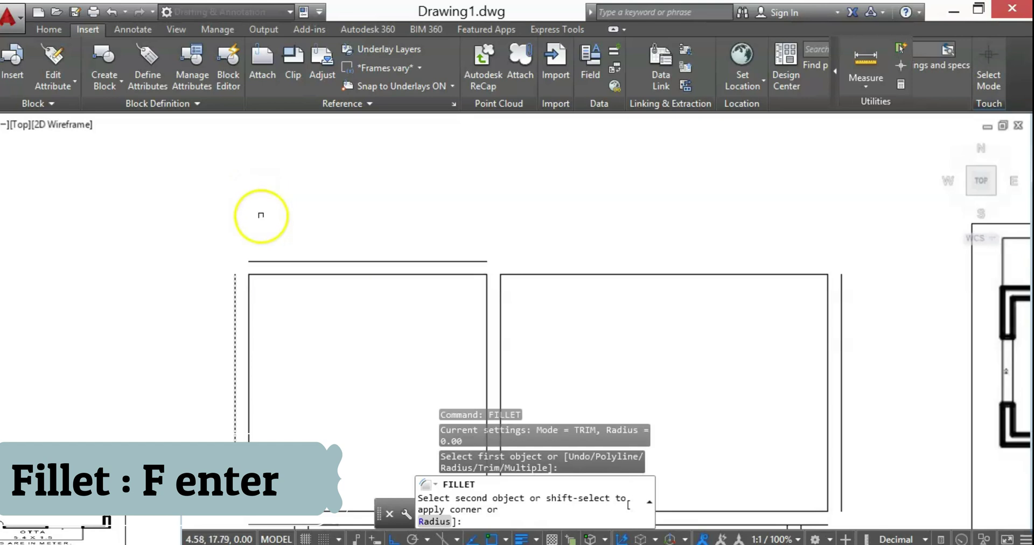
{"action": "left_click", "coordinate": [259, 261]}
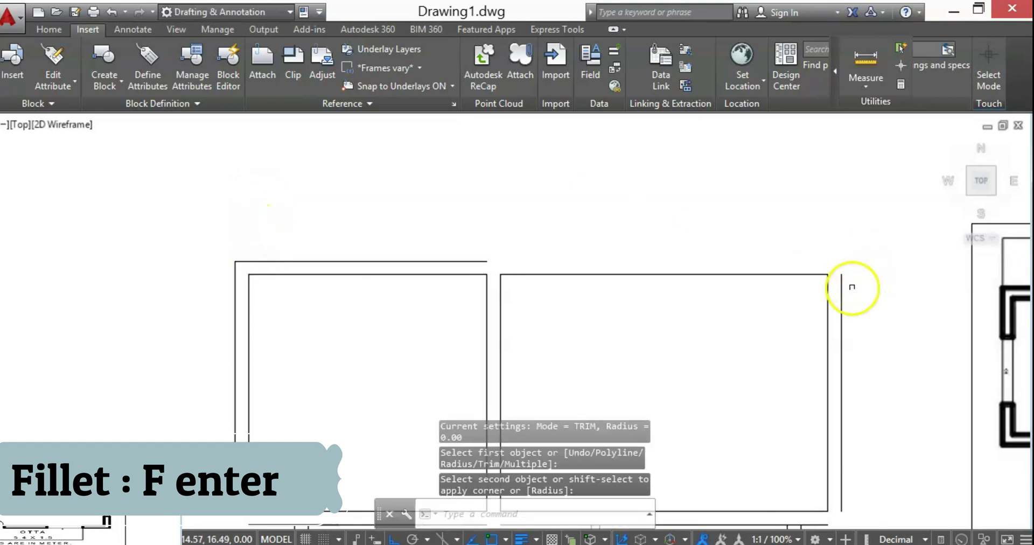
{"action": "key", "text": "Return"}
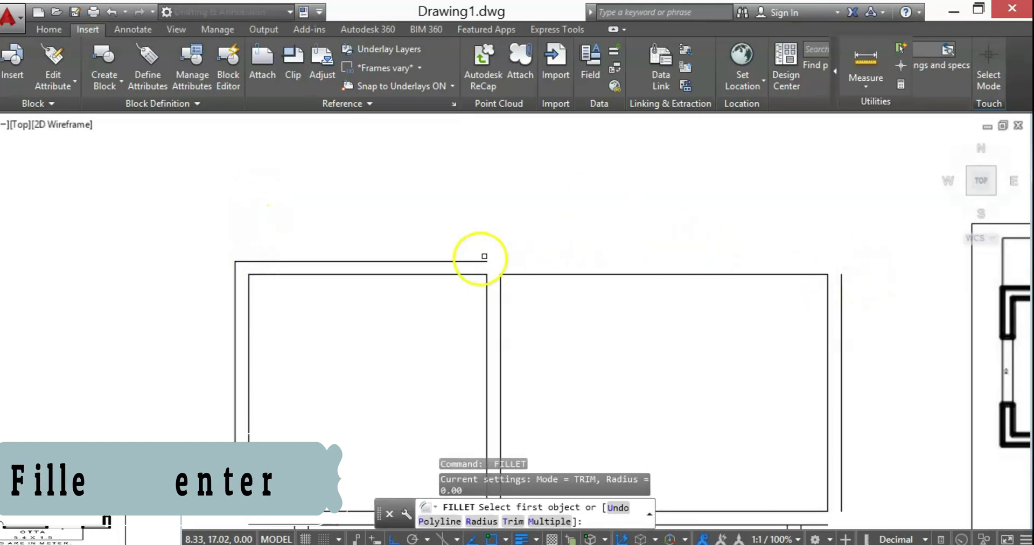
{"action": "left_click", "coordinate": [477, 262]}
{"action": "left_click", "coordinate": [840, 286]}
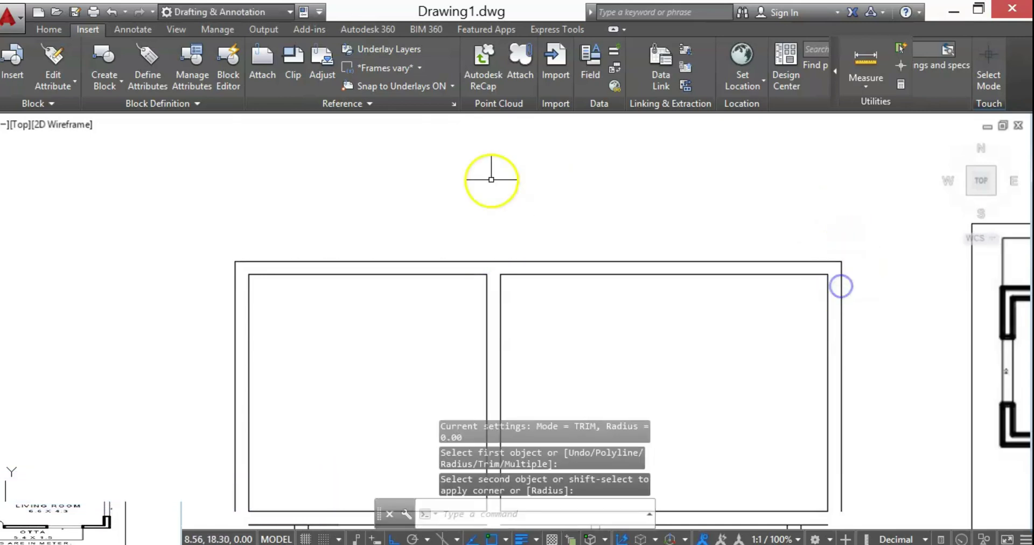
Fillet the kitchen's outer left line with its outer bottom line to close the lower-left corner
{"action": "scroll", "coordinate": [490, 180], "scroll_direction": "down", "scroll_amount": 4}
{"action": "scroll", "coordinate": [410, 381], "scroll_direction": "up", "scroll_amount": 4}
{"action": "key", "text": "Return"}
{"action": "left_click", "coordinate": [375, 159]}
{"action": "left_click", "coordinate": [531, 196]}
Erase the outer bottom wall line of the master bedroom
{"action": "left_click", "coordinate": [679, 196]}
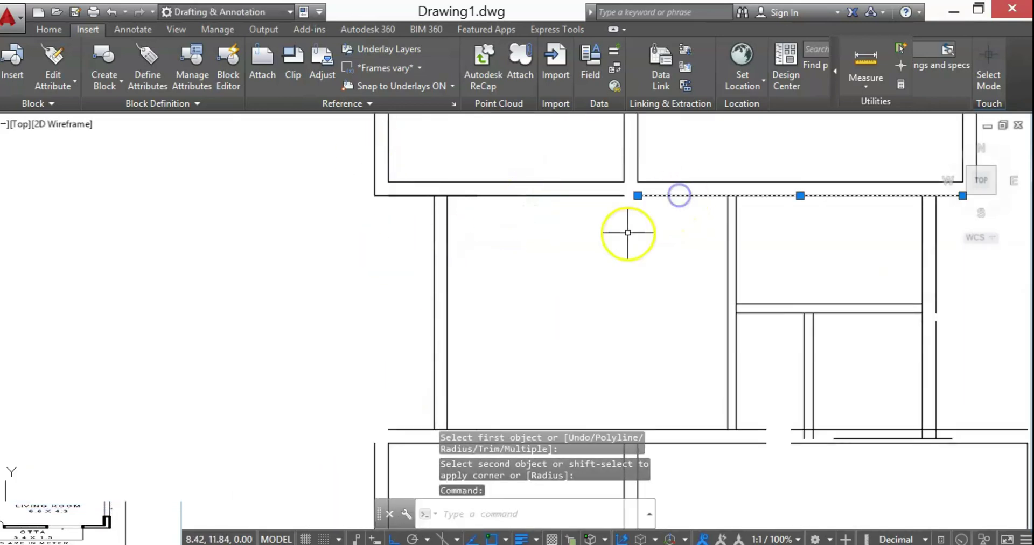
{"action": "scroll", "coordinate": [629, 231], "scroll_direction": "down", "scroll_amount": 3}
{"action": "scroll", "coordinate": [459, 205], "scroll_direction": "up", "scroll_amount": 3}
{"action": "key", "text": "Delete"}
Extend the master bedroom's outer right line downward and fillet it with the kitchen's outer bottom line
{"action": "left_click", "coordinate": [762, 210]}
{"action": "left_click", "coordinate": [762, 217]}
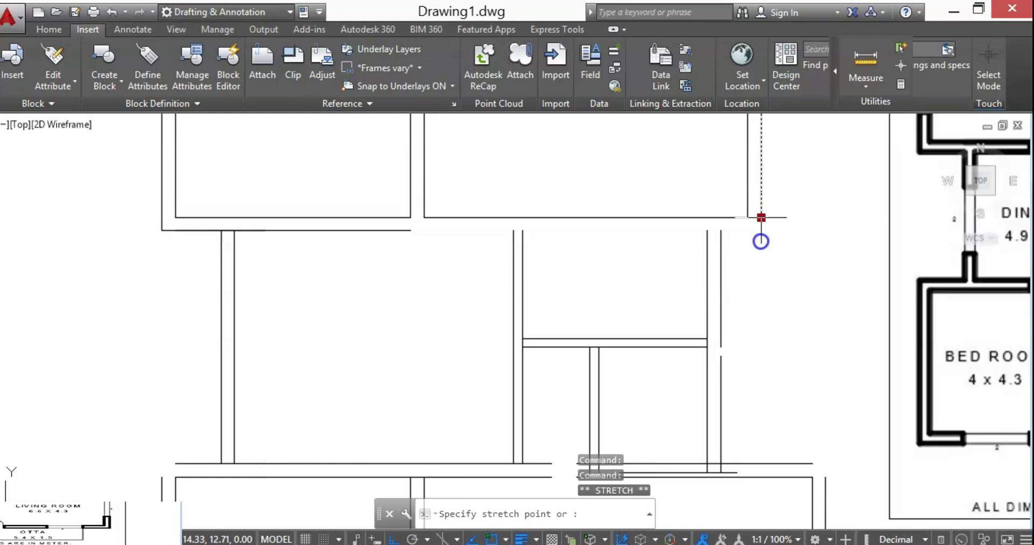
{"action": "key", "text": "Escape"}
{"action": "type", "text": "f"}
{"action": "key", "text": "Return"}
{"action": "type", "text": "f"}
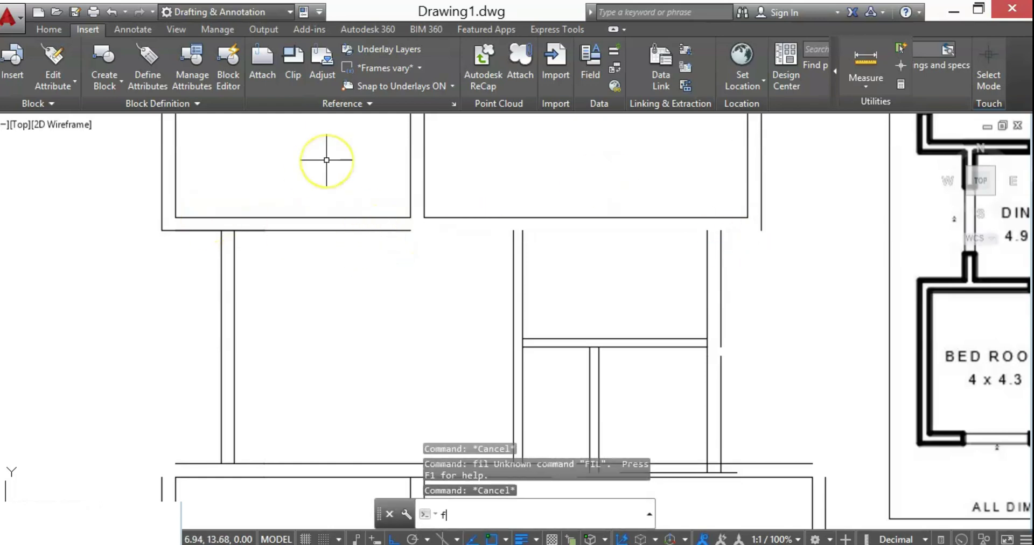
{"action": "key", "text": "Return"}
{"action": "left_click", "coordinate": [358, 218]}
Fillet the bedroom's outer left line with its outer top line to close the upper-left corner
{"action": "scroll", "coordinate": [254, 203], "scroll_direction": "down", "scroll_amount": 3}
{"action": "scroll", "coordinate": [266, 215], "scroll_direction": "up", "scroll_amount": 3}
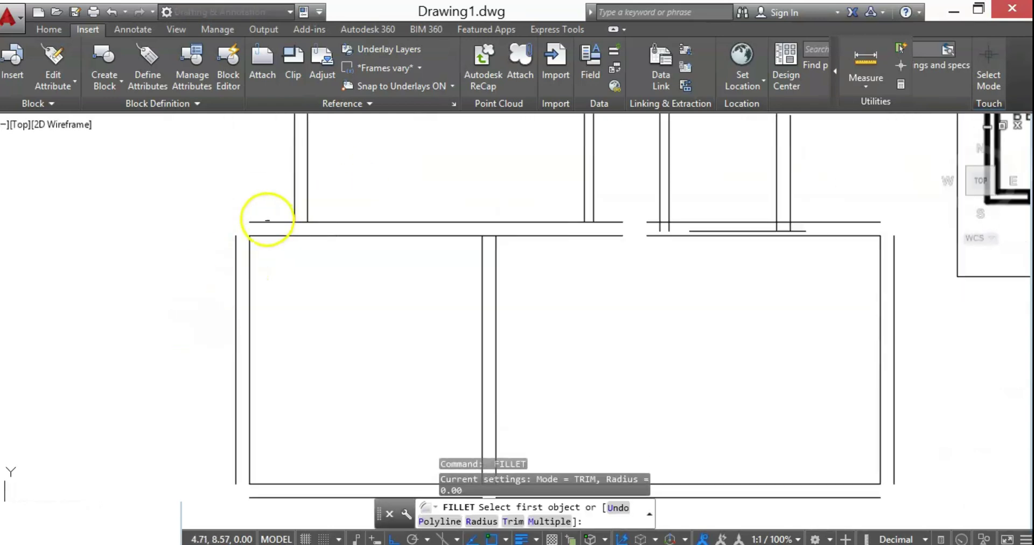
{"action": "left_click", "coordinate": [235, 258]}
Fillet the bedroom's outer left and bottom lines into a corner and erase the living room's outer bottom line
{"action": "scroll", "coordinate": [261, 196], "scroll_direction": "down", "scroll_amount": 4}
{"action": "scroll", "coordinate": [266, 339], "scroll_direction": "up", "scroll_amount": 2}
{"action": "key", "text": "Return"}
{"action": "left_click", "coordinate": [251, 247]}
{"action": "left_click", "coordinate": [277, 281]}
{"action": "left_click", "coordinate": [475, 281]}
{"action": "key", "text": "Delete"}
{"action": "key", "text": "Return"}
{"action": "left_click", "coordinate": [381, 281]}
{"action": "left_click", "coordinate": [659, 269]}
{"action": "left_click", "coordinate": [659, 268]}
{"action": "key", "text": "Escape"}
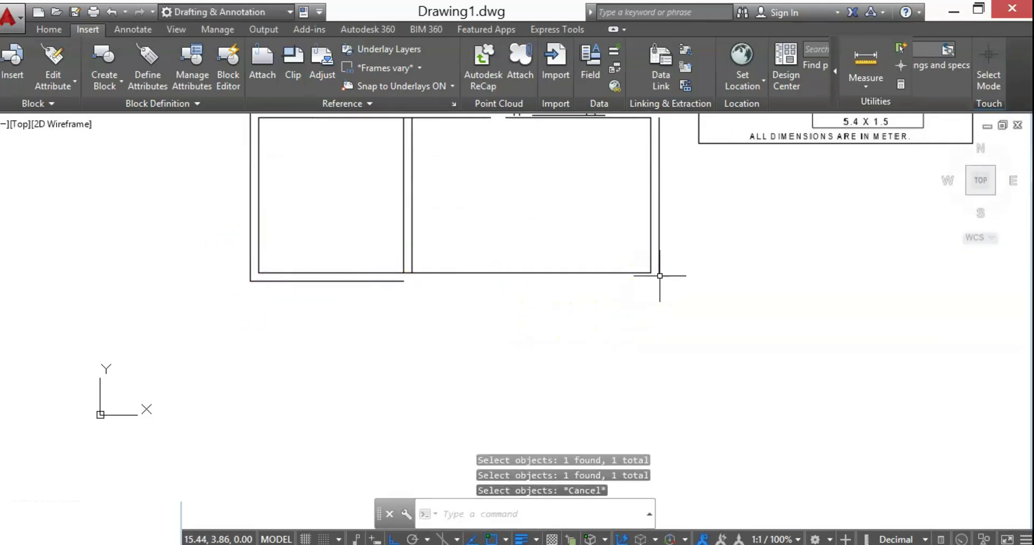
Extend the living room's outer right line downward and fillet the bedroom's outer bottom line to it
{"action": "left_click", "coordinate": [660, 271]}
{"action": "scroll", "coordinate": [660, 273], "scroll_direction": "up", "scroll_amount": 4}
{"action": "left_click", "coordinate": [692, 289]}
{"action": "left_click", "coordinate": [691, 310]}
{"action": "key", "text": "Escape"}
{"action": "type", "text": "fil"}
{"action": "key", "text": "Return"}
{"action": "left_click", "coordinate": [105, 343]}
{"action": "key", "text": "Escape"}
{"action": "type", "text": "fillet"}
{"action": "key", "text": "Return"}
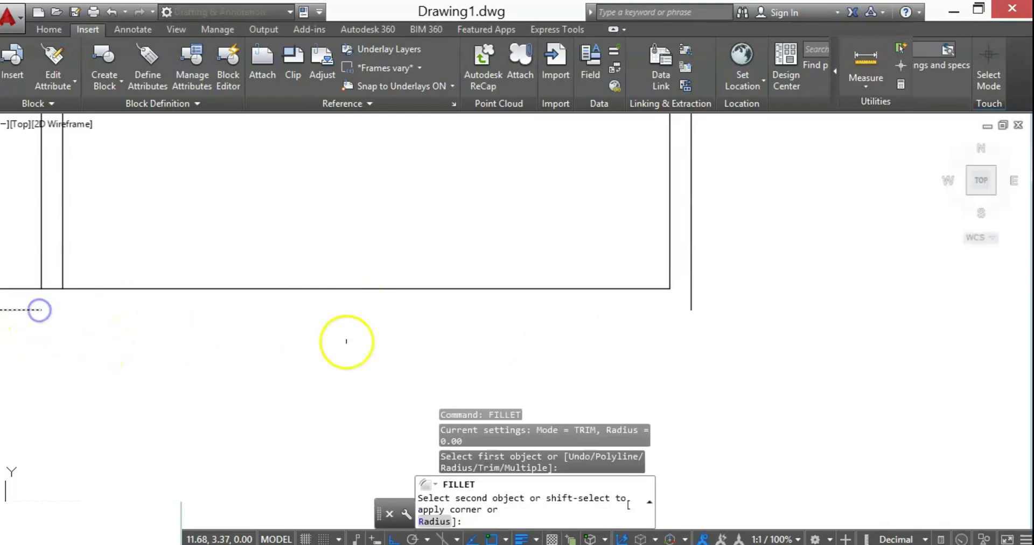
Fillet the living room's outer top and right lines into a corner, and erase the W.C.'s bottom line
{"action": "scroll", "coordinate": [589, 245], "scroll_direction": "down", "scroll_amount": 3}
{"action": "scroll", "coordinate": [554, 286], "scroll_direction": "up", "scroll_amount": 4}
{"action": "left_click", "coordinate": [571, 291]}
{"action": "left_click", "coordinate": [604, 308]}
{"action": "left_click", "coordinate": [427, 300]}
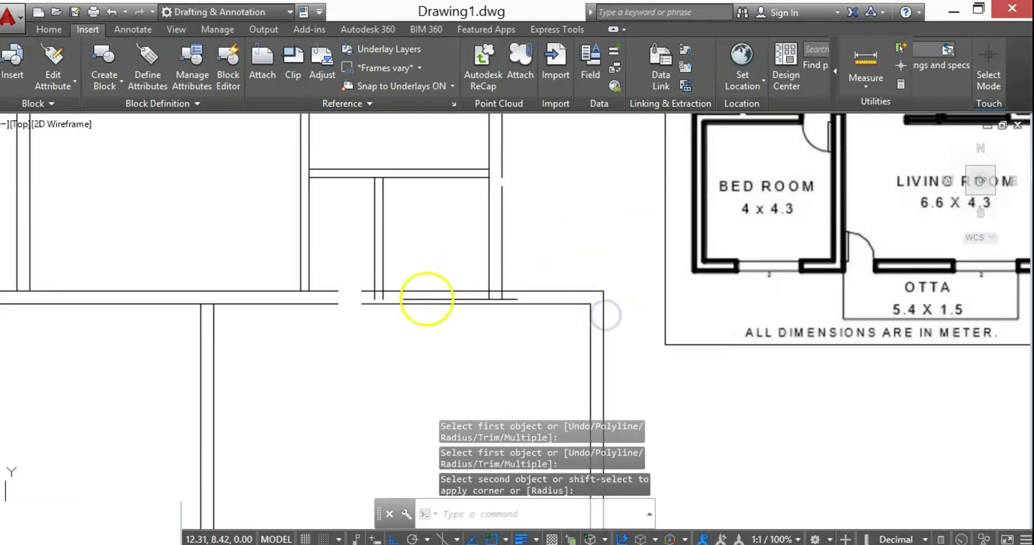
{"action": "key", "text": "Delete"}
Stretch the left ends of the living room's outer and inner top lines to meet the wall lines above the bedroom
{"action": "left_click", "coordinate": [397, 286]}
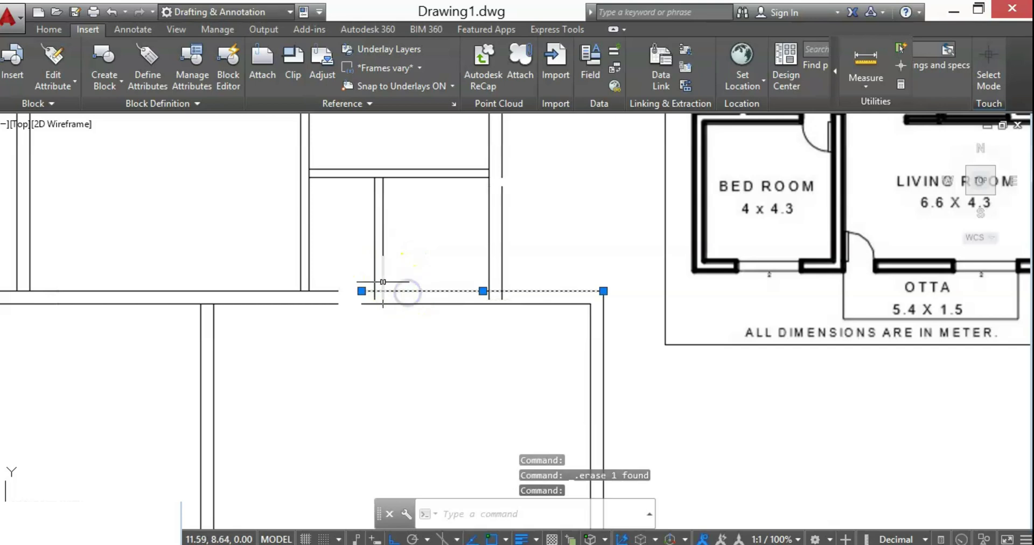
{"action": "scroll", "coordinate": [369, 305], "scroll_direction": "up", "scroll_amount": 5}
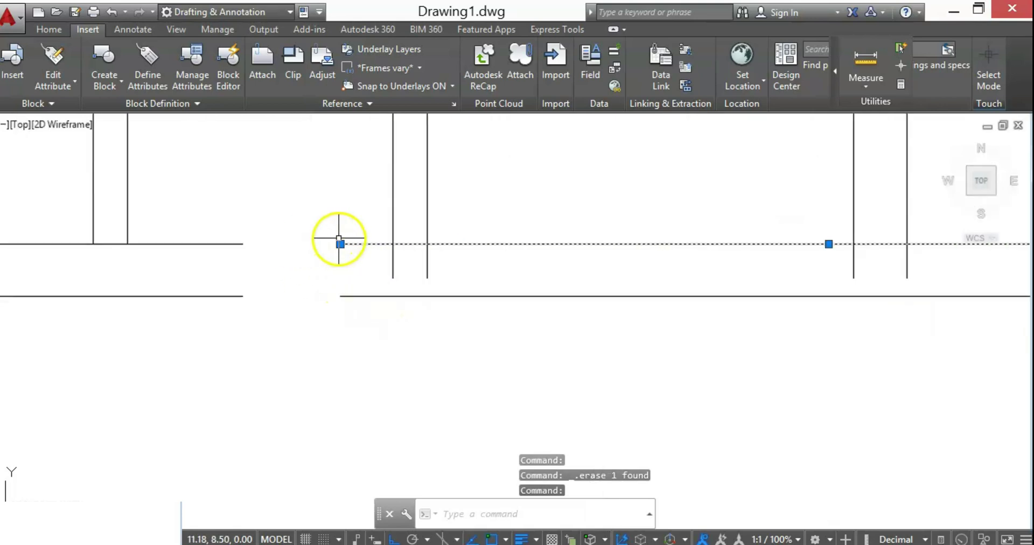
{"action": "left_click", "coordinate": [340, 243]}
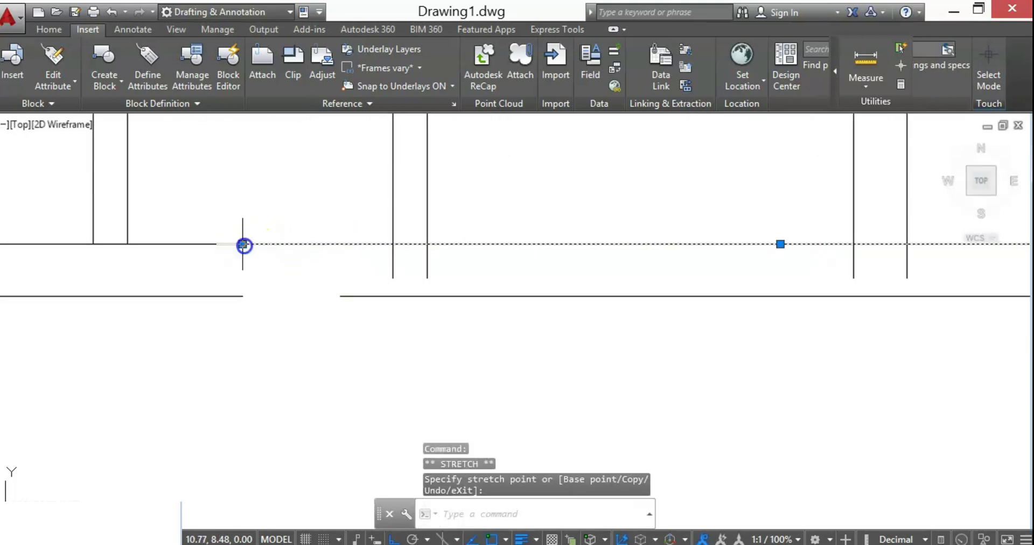
{"action": "left_click", "coordinate": [414, 296]}
{"action": "left_click", "coordinate": [338, 297]}
{"action": "left_click", "coordinate": [243, 296]}
{"action": "key", "text": "Escape"}
{"action": "scroll", "coordinate": [249, 323], "scroll_direction": "down", "scroll_amount": 4}
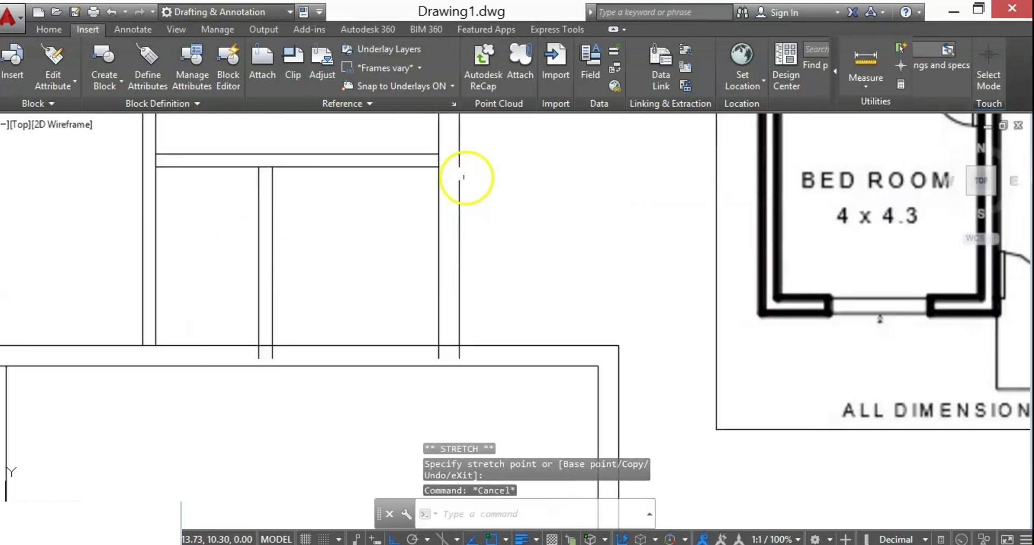
Close the gap between the bath's and W.C.'s outer right lines by stretching, and erase the leftover overlapping line
{"action": "left_click", "coordinate": [460, 158]}
{"action": "left_click", "coordinate": [459, 166]}
{"action": "scroll", "coordinate": [519, 259], "scroll_direction": "down", "scroll_amount": 6}
{"action": "scroll", "coordinate": [311, 193], "scroll_direction": "up", "scroll_amount": 2}
{"action": "scroll", "coordinate": [348, 224], "scroll_direction": "up", "scroll_amount": 4}
{"action": "left_click", "coordinate": [235, 218]}
{"action": "left_click", "coordinate": [411, 268]}
{"action": "key", "text": "Delete"}
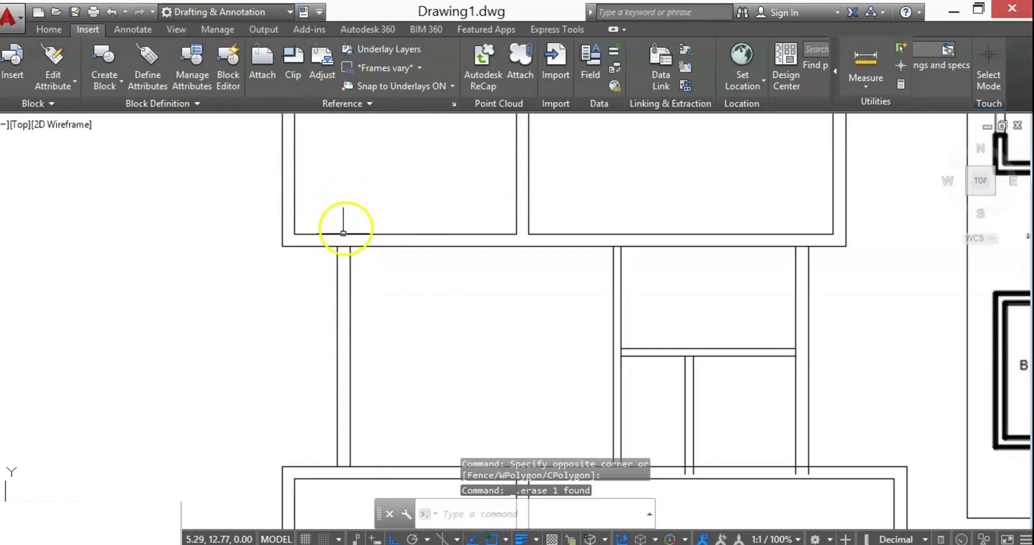
Trim the wall lines that cross the ends of the dining room's left wall, using all objects as cutting edges
{"action": "scroll", "coordinate": [343, 233], "scroll_direction": "up", "scroll_amount": 4}
{"action": "scroll", "coordinate": [323, 195], "scroll_direction": "down", "scroll_amount": 4}
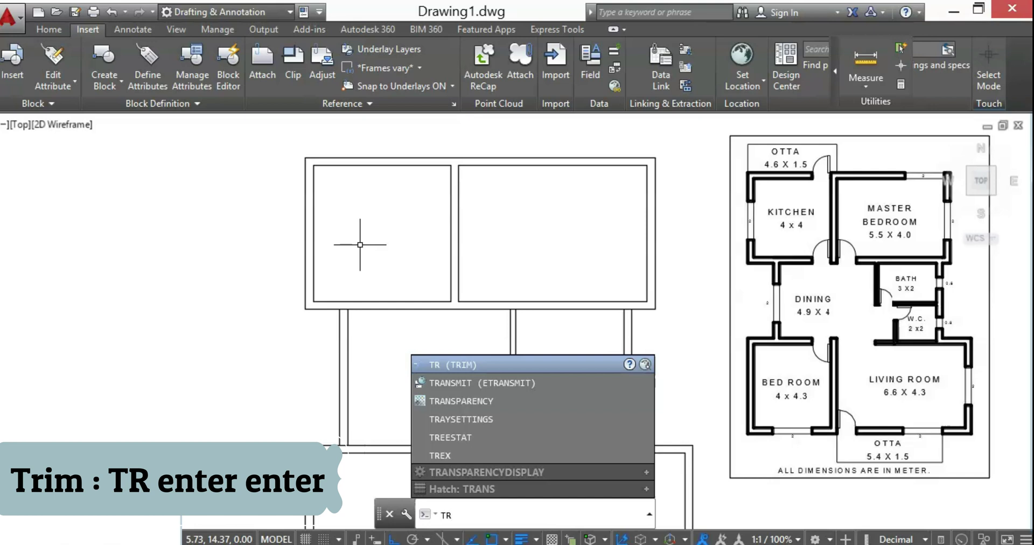
{"action": "key", "text": "Return"}
{"action": "key", "text": "Return"}
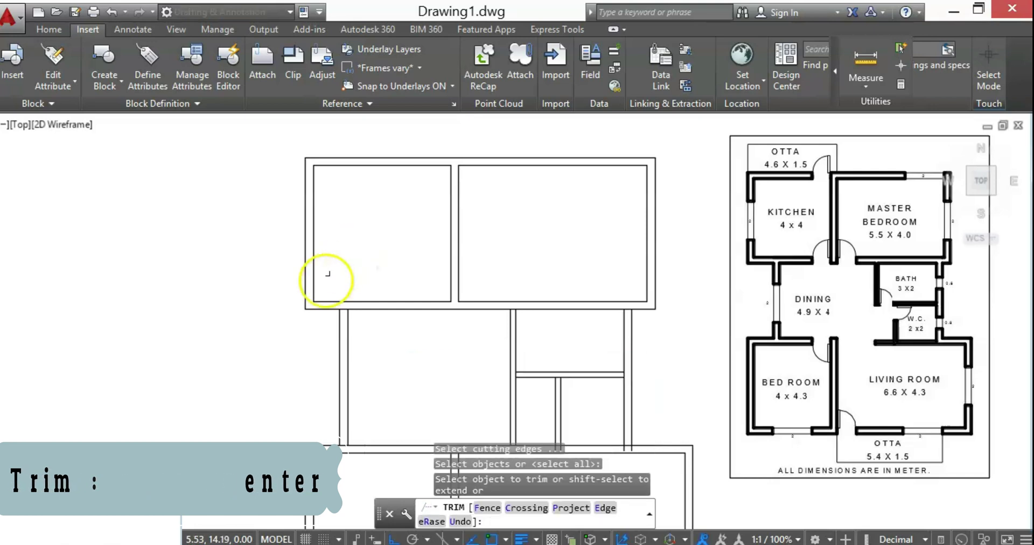
{"action": "scroll", "coordinate": [339, 291], "scroll_direction": "up", "scroll_amount": 6}
{"action": "left_click", "coordinate": [362, 363]}
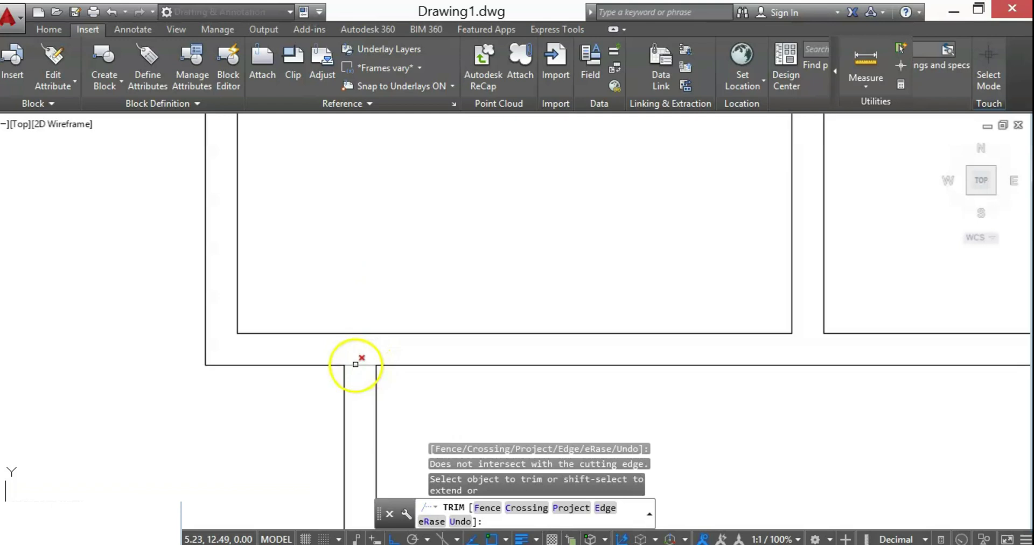
{"action": "left_click", "coordinate": [355, 365]}
{"action": "scroll", "coordinate": [394, 260], "scroll_direction": "down", "scroll_amount": 4}
{"action": "left_click", "coordinate": [370, 369]}
Trim the lines crossing the wall junctions around the dining room and bath partitions
{"action": "scroll", "coordinate": [368, 377], "scroll_direction": "down", "scroll_amount": 2}
{"action": "scroll", "coordinate": [367, 508], "scroll_direction": "up", "scroll_amount": 4}
{"action": "scroll", "coordinate": [367, 506], "scroll_direction": "up", "scroll_amount": 2}
{"action": "scroll", "coordinate": [396, 301], "scroll_direction": "down", "scroll_amount": 4}
{"action": "scroll", "coordinate": [430, 285], "scroll_direction": "down", "scroll_amount": 2}
{"action": "scroll", "coordinate": [514, 308], "scroll_direction": "up", "scroll_amount": 6}
{"action": "left_click", "coordinate": [519, 322]}
{"action": "left_click", "coordinate": [519, 322]}
{"action": "scroll", "coordinate": [466, 293], "scroll_direction": "down", "scroll_amount": 8}
{"action": "scroll", "coordinate": [472, 388], "scroll_direction": "up", "scroll_amount": 8}
{"action": "left_click", "coordinate": [481, 307]}
{"action": "scroll", "coordinate": [474, 323], "scroll_direction": "down", "scroll_amount": 4}
{"action": "left_click", "coordinate": [455, 354]}
{"action": "left_click", "coordinate": [436, 396]}
Trim the overhanging ends of the W.C.'s side walls and the crossing segments at the living room's top wall
{"action": "scroll", "coordinate": [437, 392], "scroll_direction": "down", "scroll_amount": 8}
{"action": "scroll", "coordinate": [571, 301], "scroll_direction": "up", "scroll_amount": 5}
{"action": "left_click", "coordinate": [618, 312]}
{"action": "left_click", "coordinate": [380, 313]}
{"action": "left_click", "coordinate": [386, 312]}
{"action": "left_click", "coordinate": [628, 316]}
{"action": "left_click", "coordinate": [592, 306]}
{"action": "scroll", "coordinate": [334, 321], "scroll_direction": "up", "scroll_amount": 2}
{"action": "left_click", "coordinate": [323, 303]}
{"action": "scroll", "coordinate": [388, 356], "scroll_direction": "down", "scroll_amount": 5}
{"action": "scroll", "coordinate": [432, 302], "scroll_direction": "up", "scroll_amount": 5}
Trim the remaining segments inside the wall junctions, including the short stub in the right wall by the bath and W.C
{"action": "scroll", "coordinate": [301, 302], "scroll_direction": "up", "scroll_amount": 5}
{"action": "left_click", "coordinate": [298, 302]}
{"action": "left_click", "coordinate": [254, 301]}
{"action": "scroll", "coordinate": [463, 294], "scroll_direction": "up", "scroll_amount": 7}
{"action": "left_click", "coordinate": [471, 281]}
{"action": "left_click", "coordinate": [415, 294]}
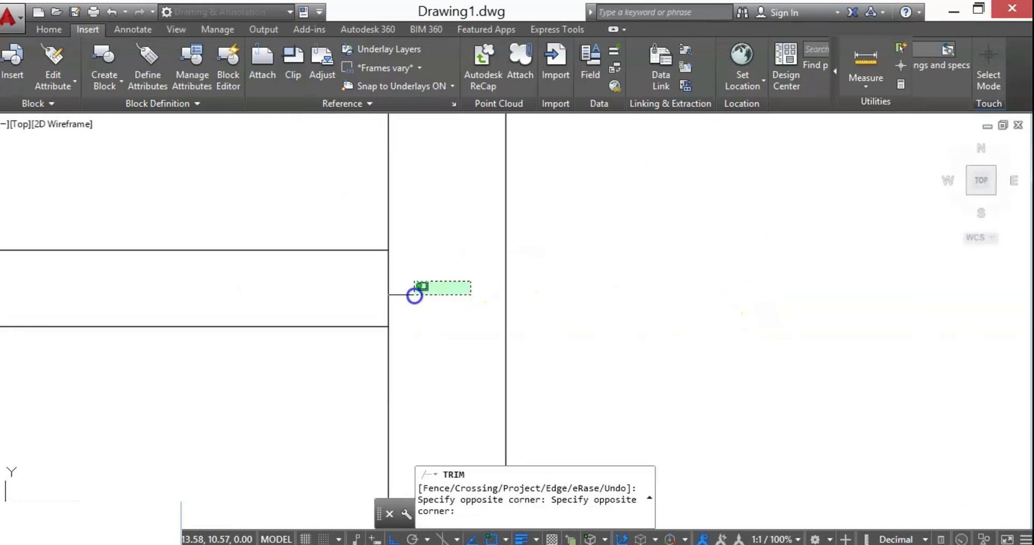
{"action": "scroll", "coordinate": [388, 295], "scroll_direction": "down", "scroll_amount": 8}
{"action": "left_click", "coordinate": [371, 307]}
{"action": "scroll", "coordinate": [411, 319], "scroll_direction": "down", "scroll_amount": 6}
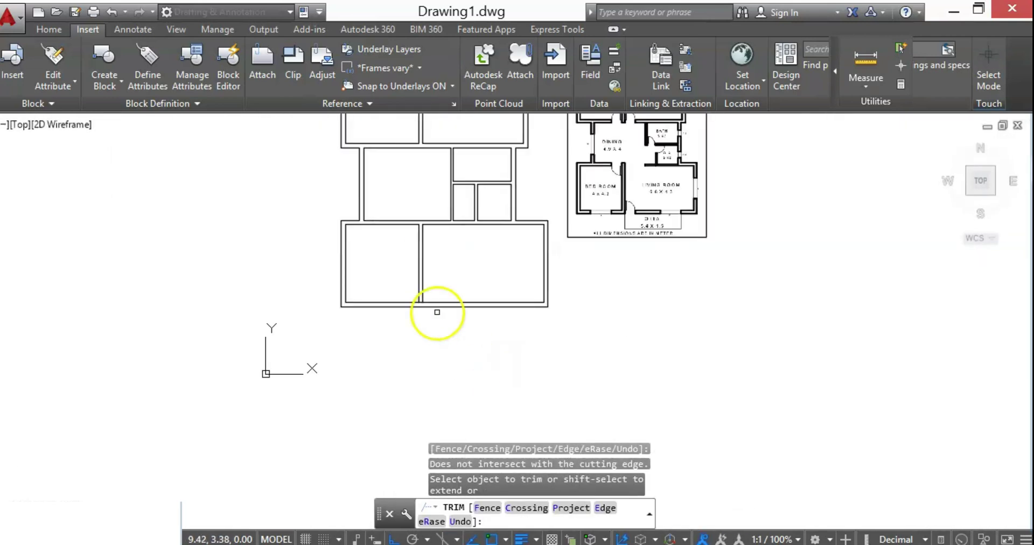
End the Trim command and erase the stray line segment left in the walls
{"action": "key", "text": "Escape"}
{"action": "scroll", "coordinate": [435, 312], "scroll_direction": "up", "scroll_amount": 8}
{"action": "left_click", "coordinate": [346, 273]}
{"action": "key", "text": "Delete"}
{"action": "scroll", "coordinate": [377, 340], "scroll_direction": "down", "scroll_amount": 8}
{"action": "scroll", "coordinate": [431, 351], "scroll_direction": "up", "scroll_amount": 4}
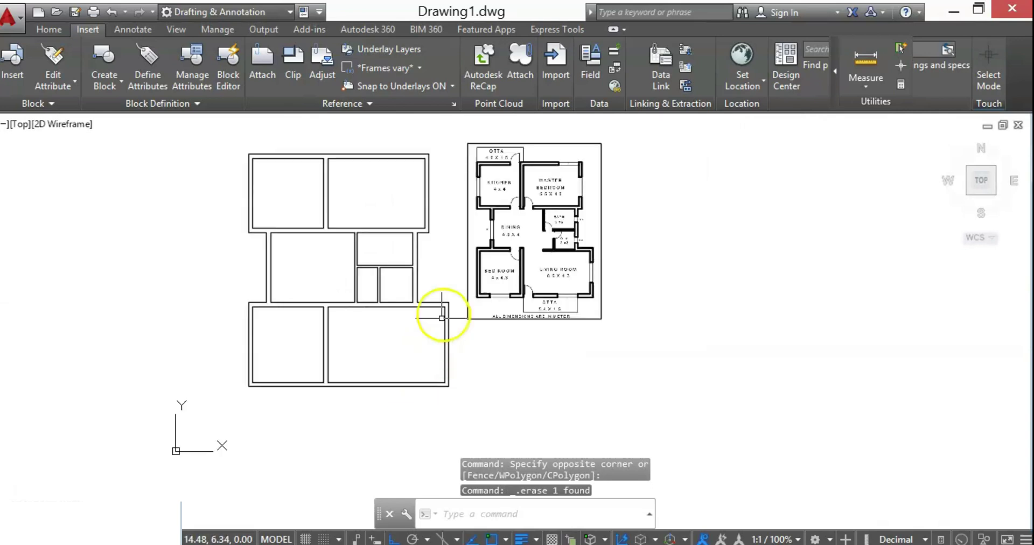